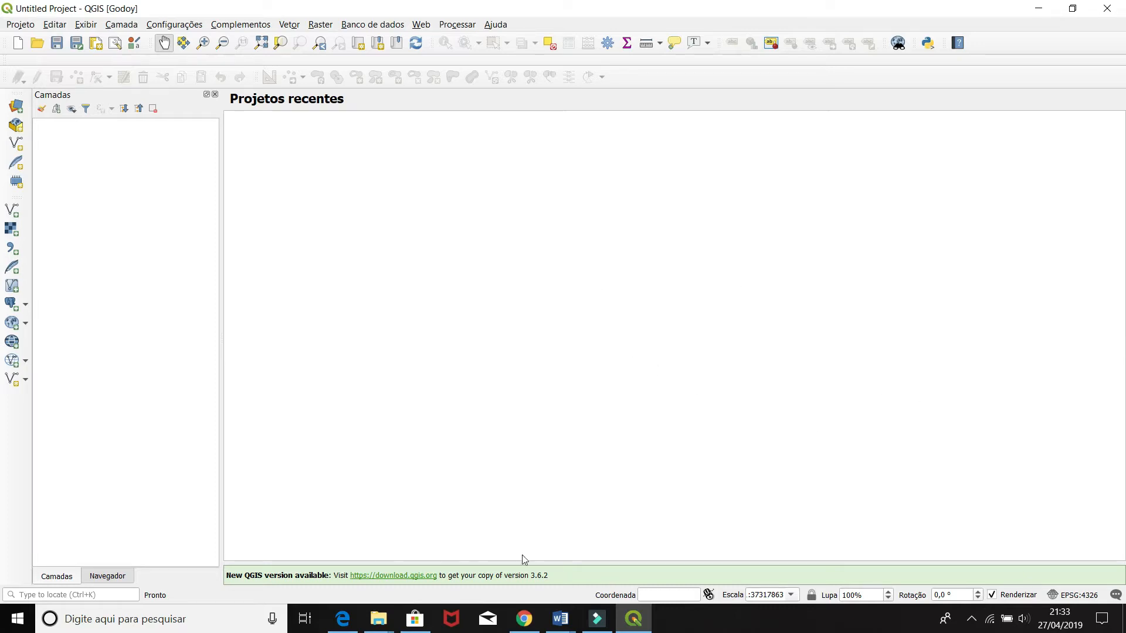
Step: Switch to Chrome, search Google for "biblioteca ibge" and open the IBGE library website
{"action": "left_click", "coordinate": [523, 618]}
{"action": "left_click", "coordinate": [492, 376]}
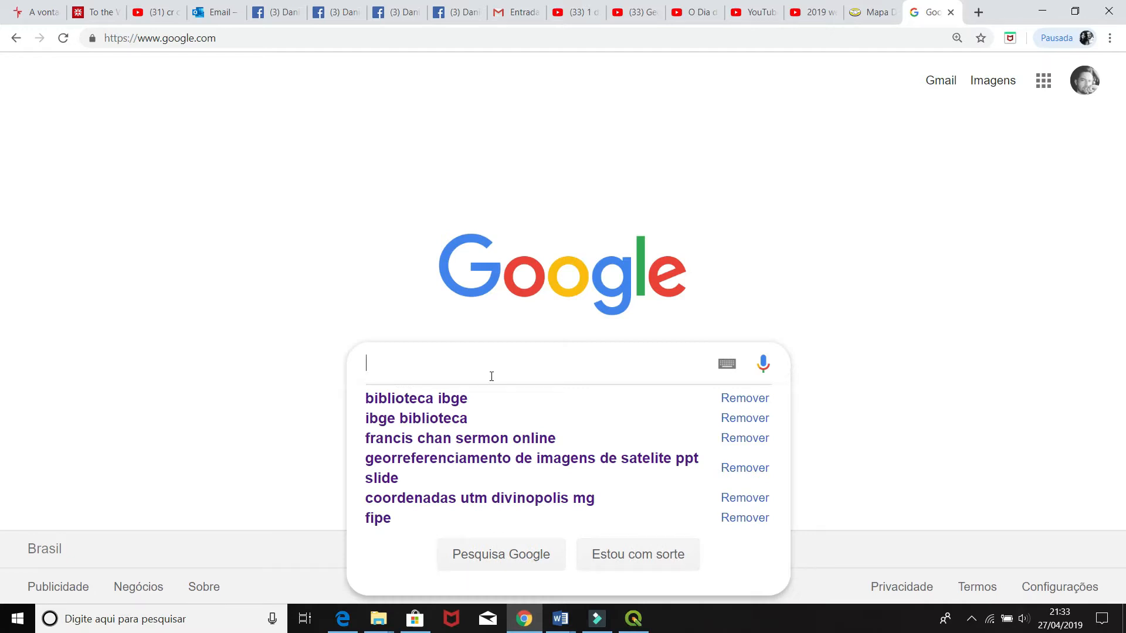
{"action": "left_click", "coordinate": [469, 398]}
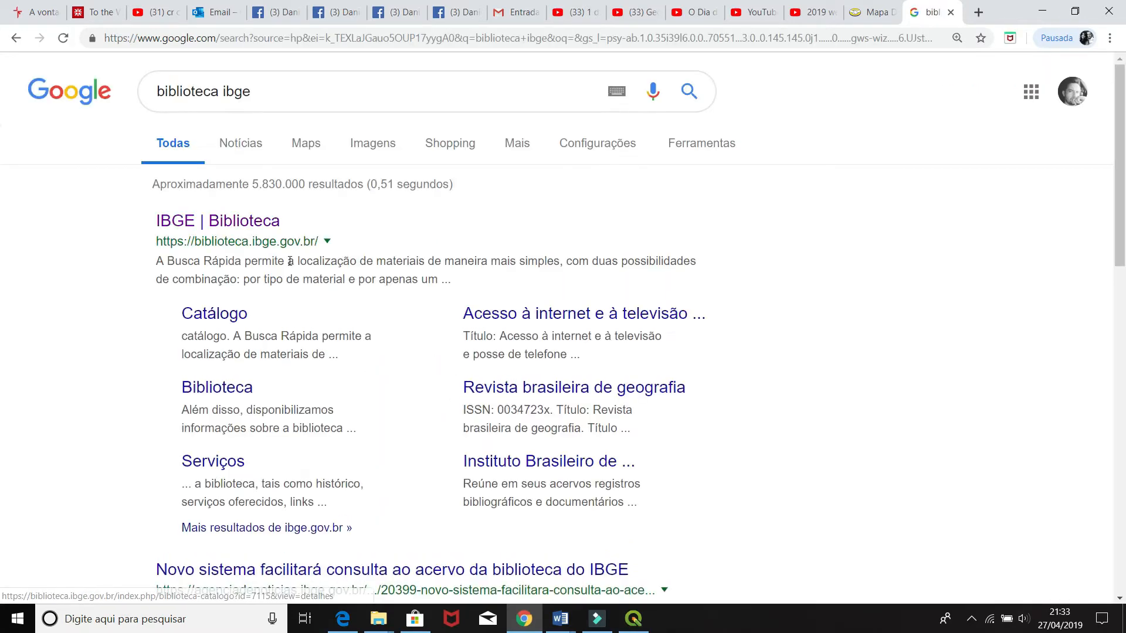
{"action": "left_click", "coordinate": [261, 221]}
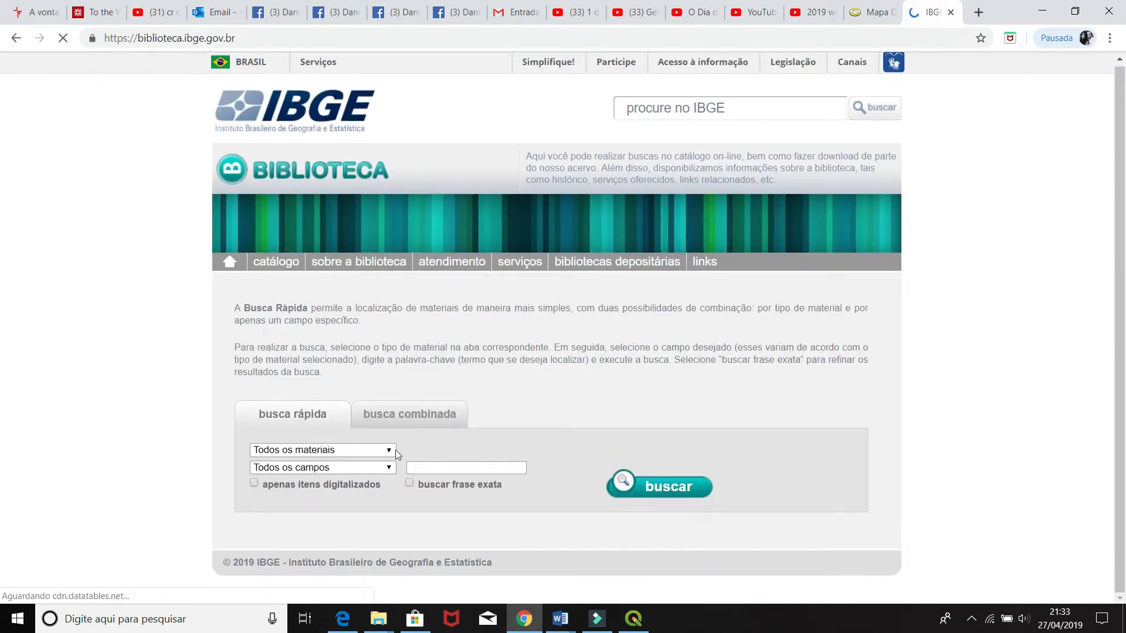
Step: Search the IBGE library catalogue for "belo horizonte" with the material type set to Mapas
{"action": "left_click", "coordinate": [378, 452]}
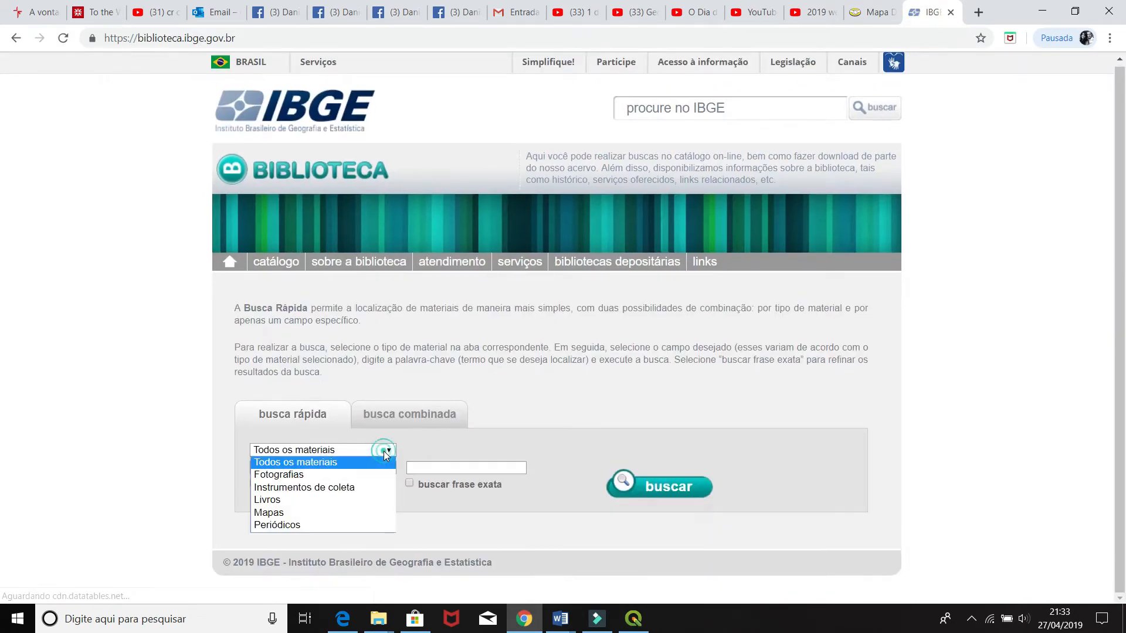
{"action": "left_click", "coordinate": [354, 512]}
{"action": "left_click", "coordinate": [445, 469]}
{"action": "left_click", "coordinate": [457, 492]}
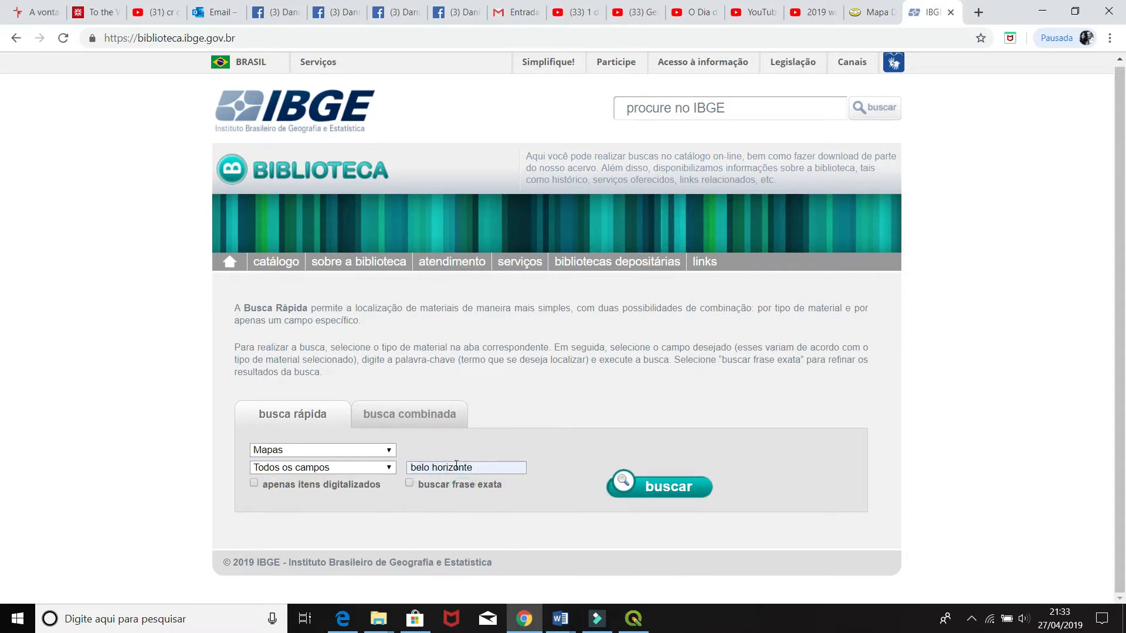
{"action": "left_click", "coordinate": [667, 492]}
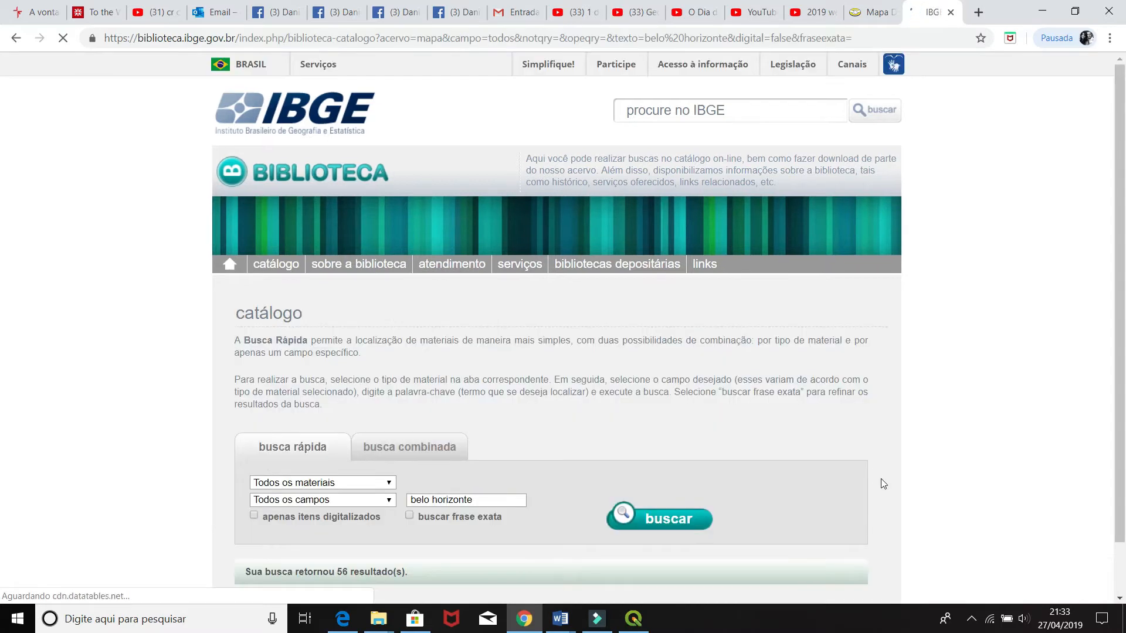
Step: Open the three catalogue records titled Belo Horizonte, IDs 173, 639 and 712, in separate new tabs
{"action": "scroll", "coordinate": [897, 472], "scroll_direction": "down", "scroll_amount": 7}
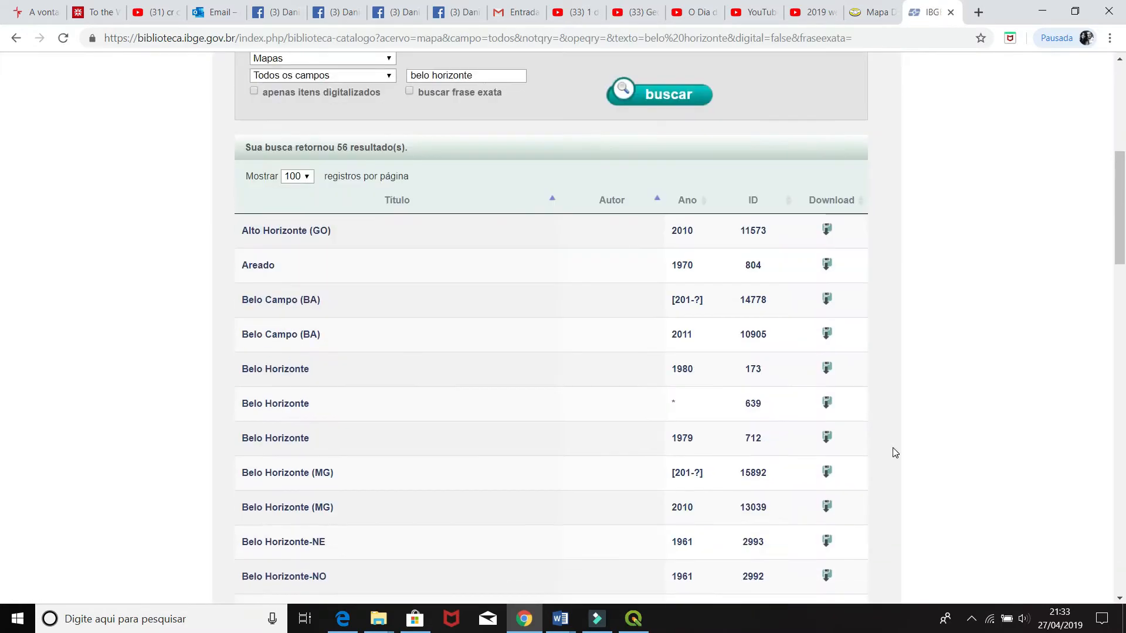
{"action": "scroll", "coordinate": [913, 437], "scroll_direction": "down", "scroll_amount": 1}
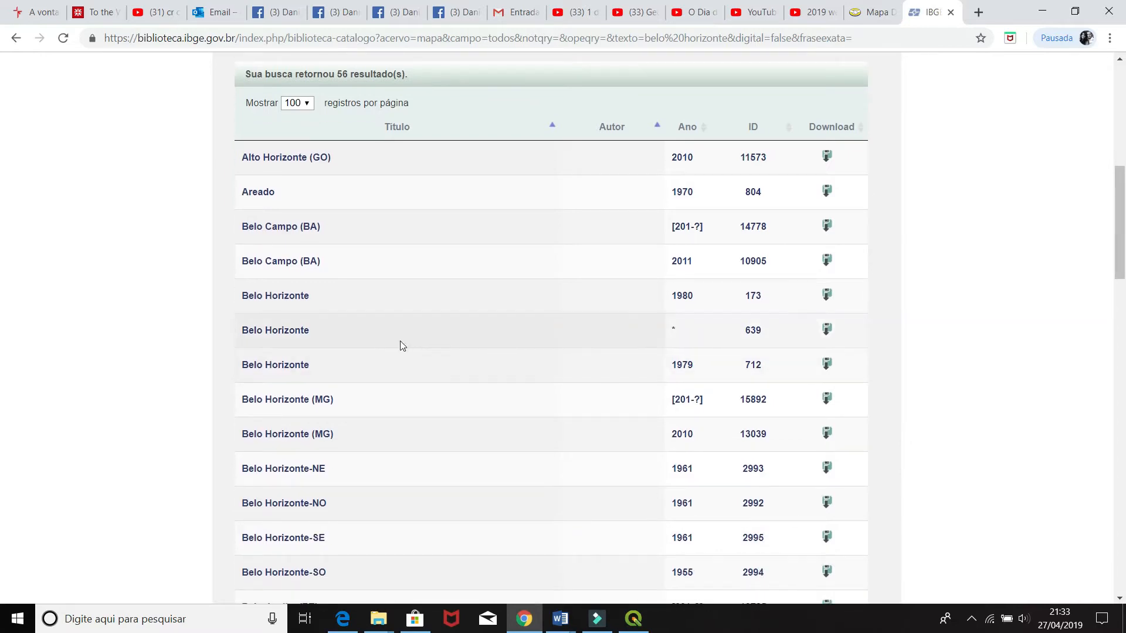
{"action": "right_click", "coordinate": [285, 299]}
{"action": "left_click", "coordinate": [308, 306]}
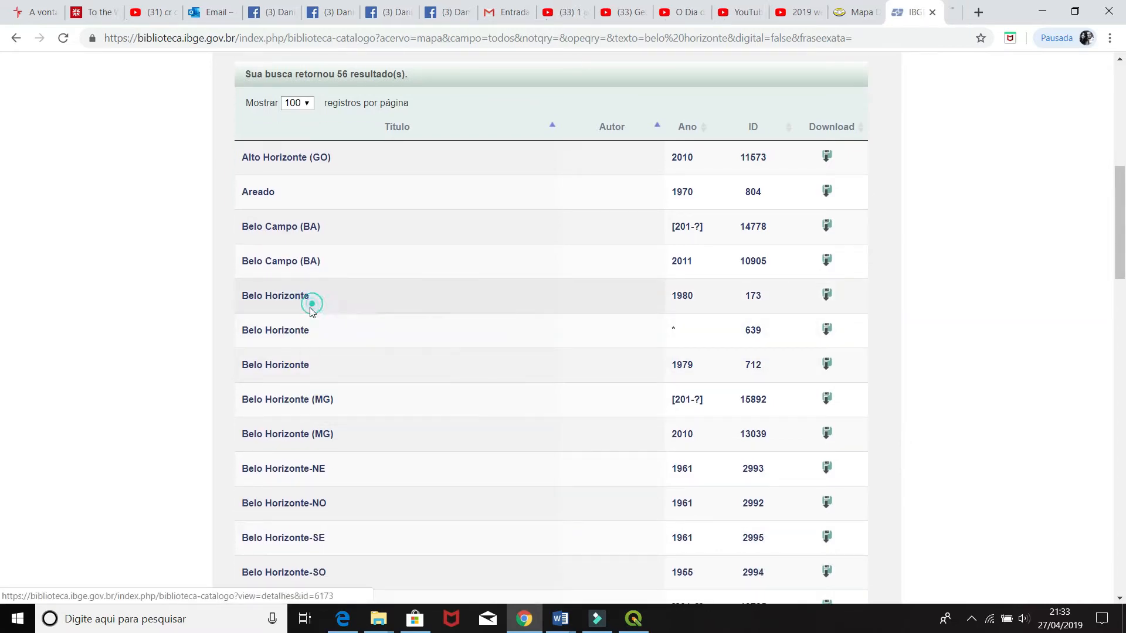
{"action": "right_click", "coordinate": [289, 331]}
{"action": "left_click", "coordinate": [304, 342]}
{"action": "right_click", "coordinate": [290, 369]}
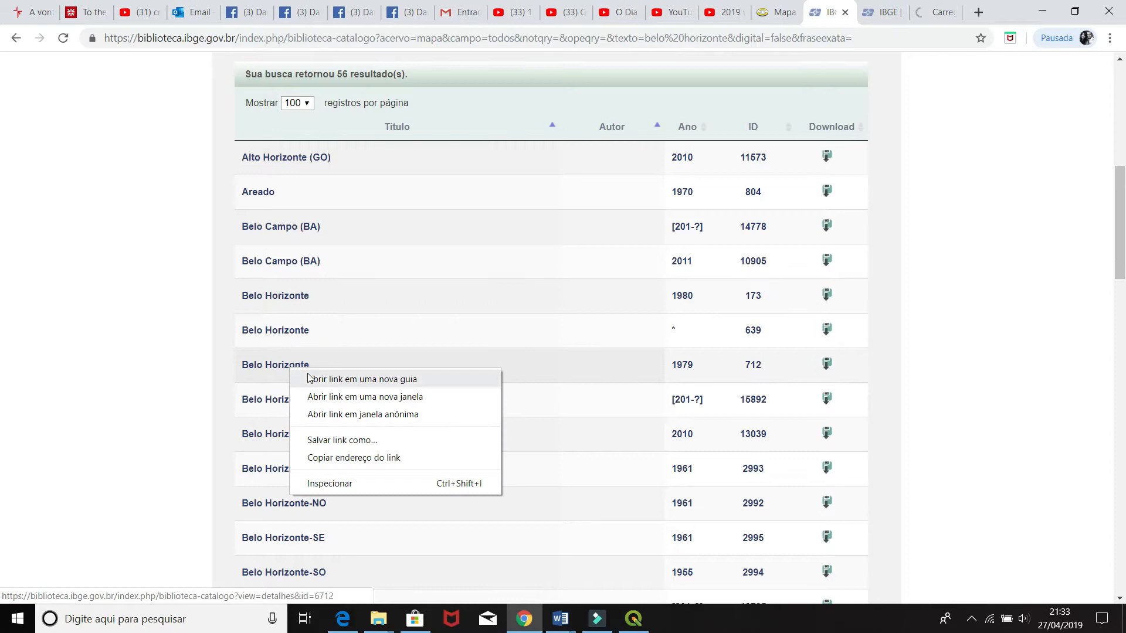
{"action": "left_click", "coordinate": [312, 381]}
Step: Check the map scale in Belo Horizonte records 712 and 639, and close record 639
{"action": "left_click", "coordinate": [921, 12]}
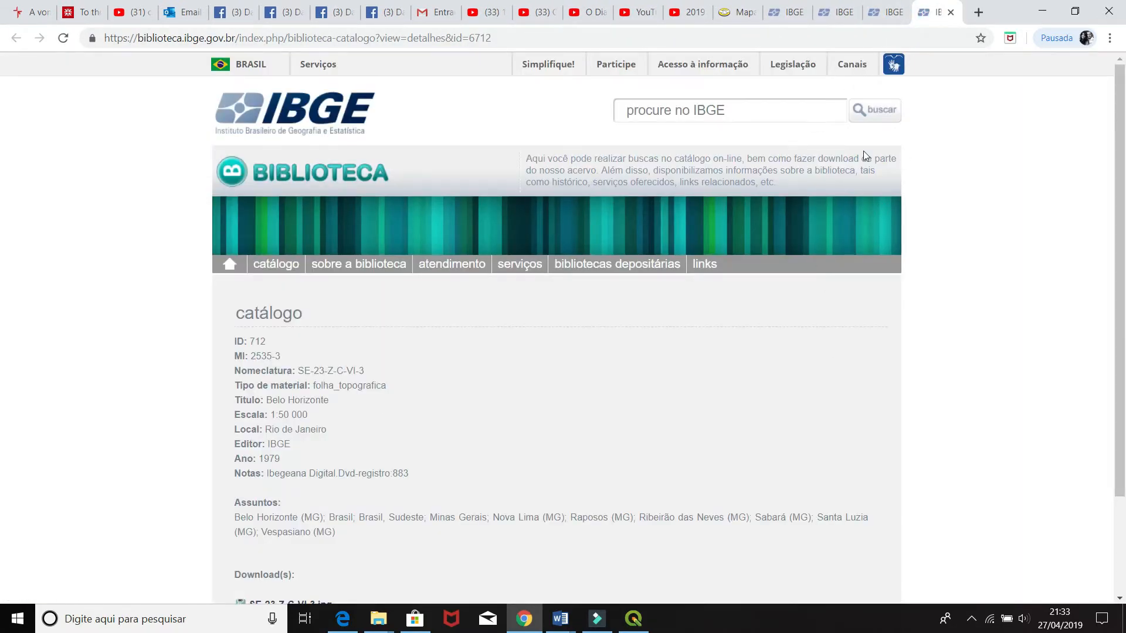
{"action": "left_click_drag", "start_coordinate": [278, 415], "coordinate": [309, 414]}
{"action": "left_click", "coordinate": [346, 412]}
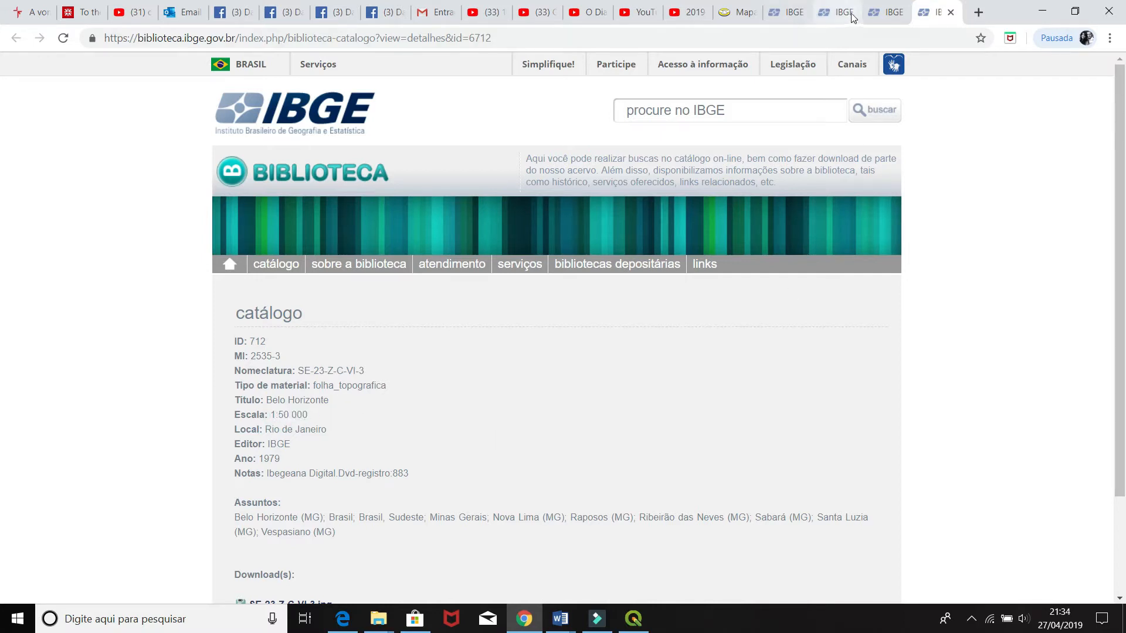
{"action": "left_click", "coordinate": [886, 12]}
{"action": "scroll", "coordinate": [514, 420], "scroll_direction": "down", "scroll_amount": 1}
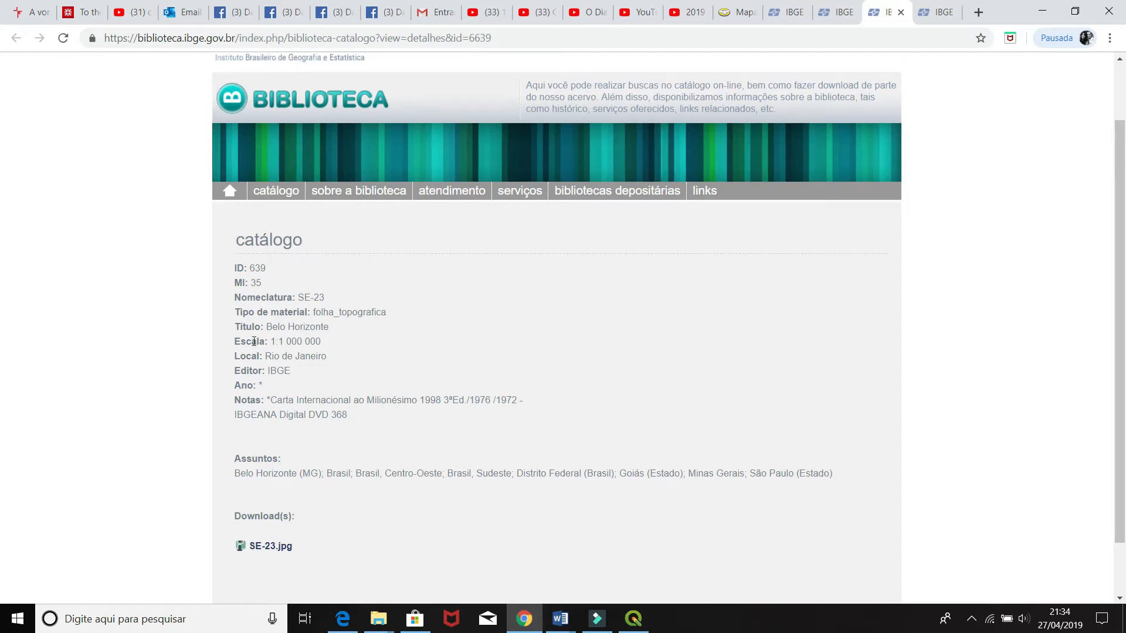
{"action": "left_click", "coordinate": [902, 11]}
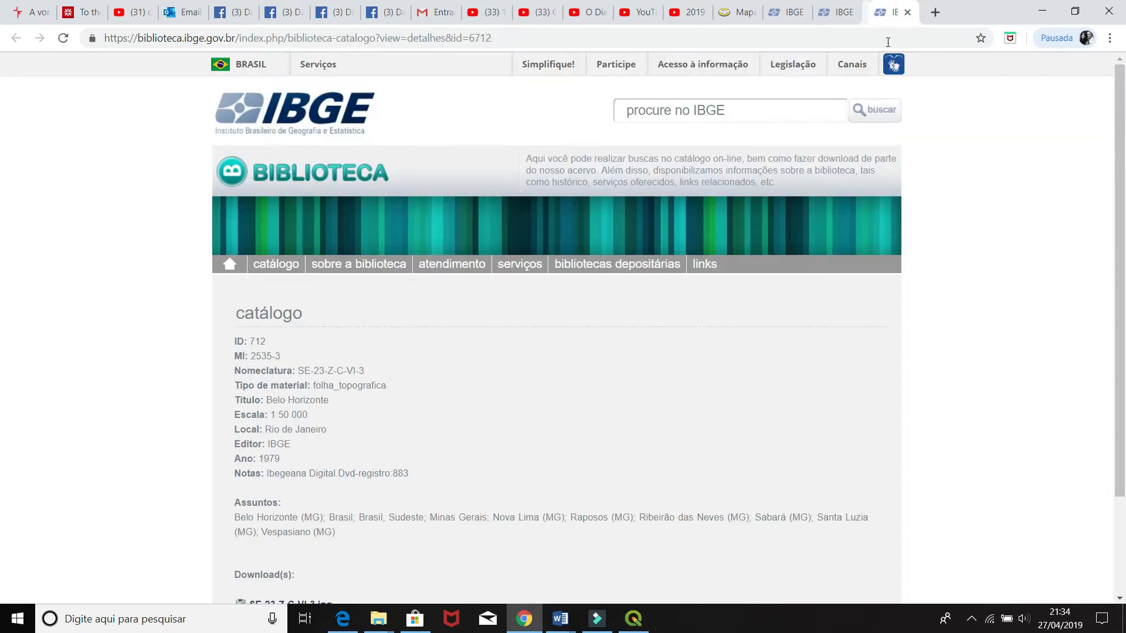
Step: Compare the scale of Belo Horizonte record 173 with that of record 712, closing record 173
{"action": "left_click", "coordinate": [839, 14]}
{"action": "scroll", "coordinate": [674, 346], "scroll_direction": "down", "scroll_amount": 1}
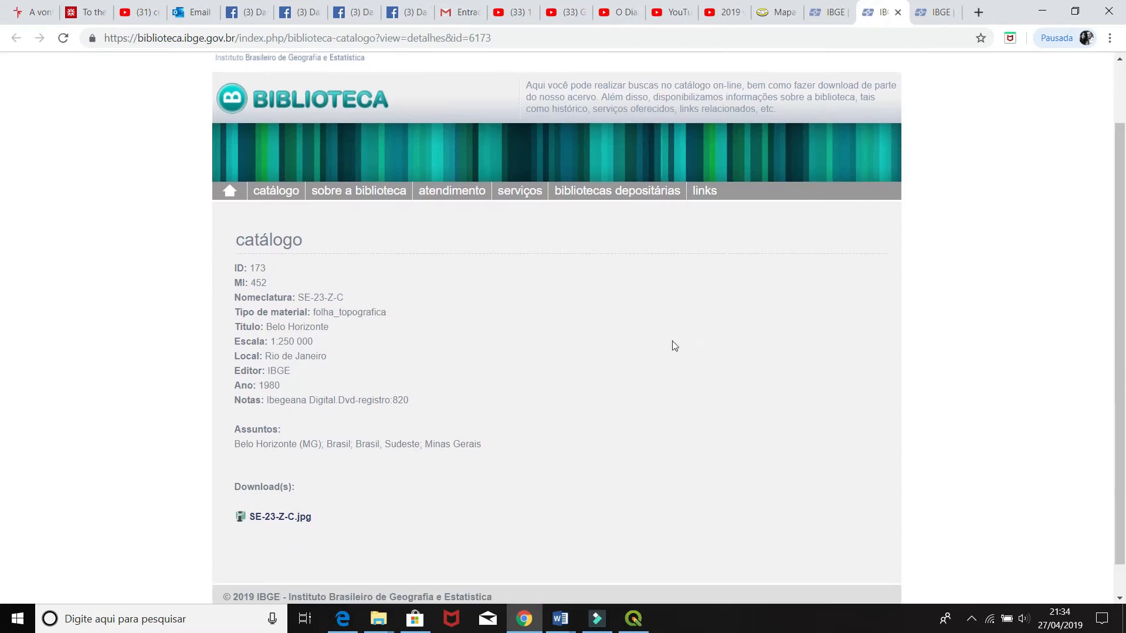
{"action": "left_click_drag", "start_coordinate": [315, 342], "coordinate": [279, 341]}
{"action": "left_click", "coordinate": [402, 345]}
{"action": "left_click", "coordinate": [898, 13]}
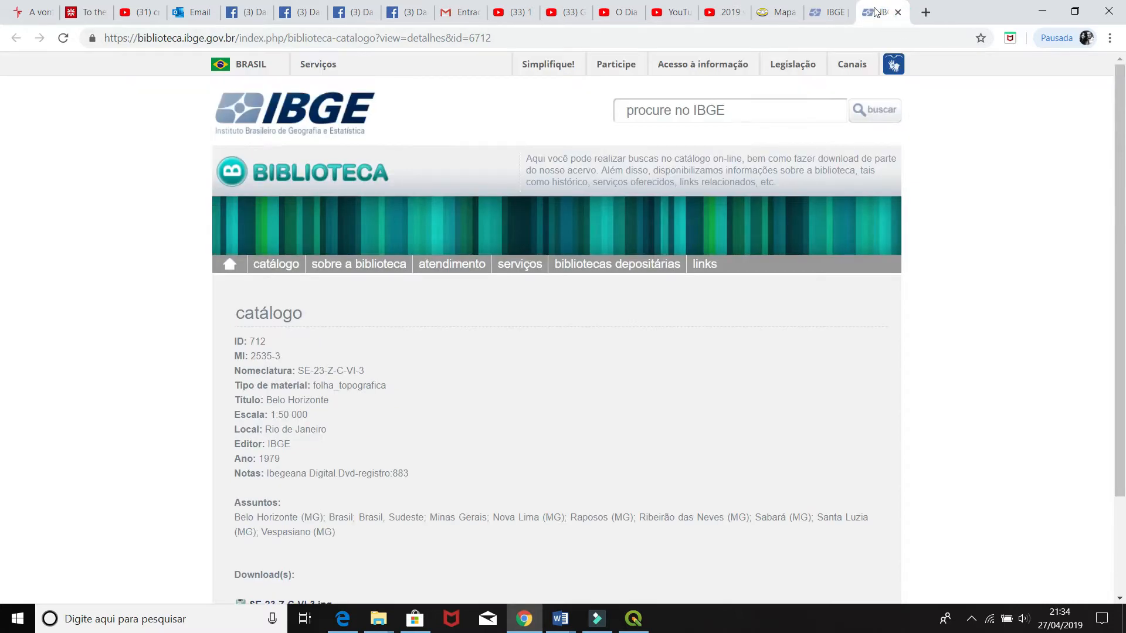
{"action": "triple_click", "coordinate": [316, 416]}
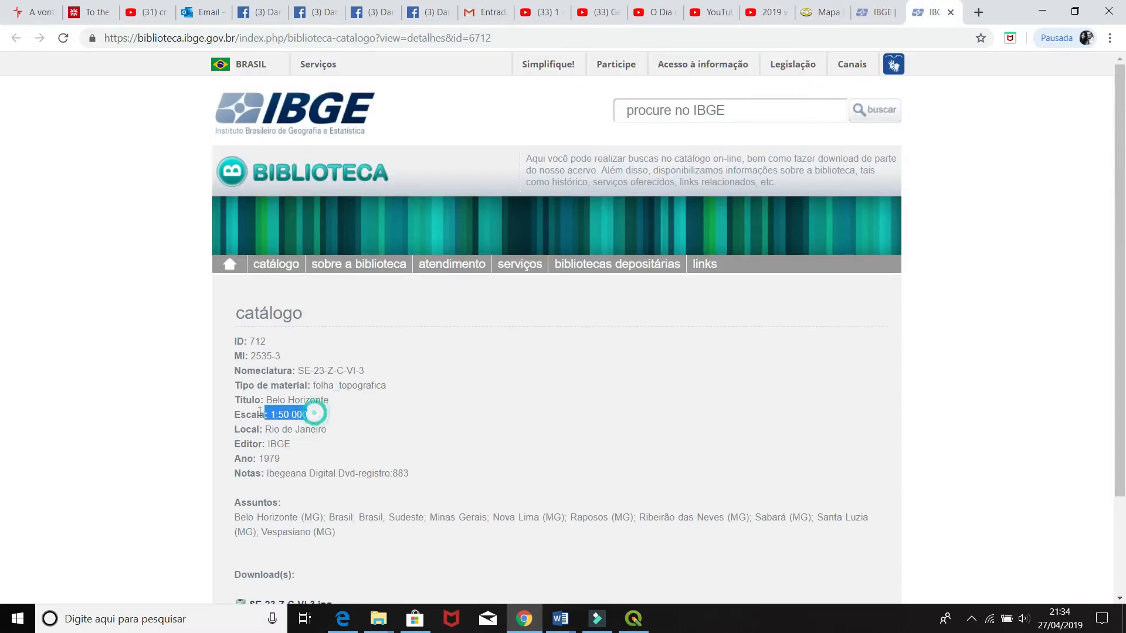
{"action": "left_click", "coordinate": [339, 420]}
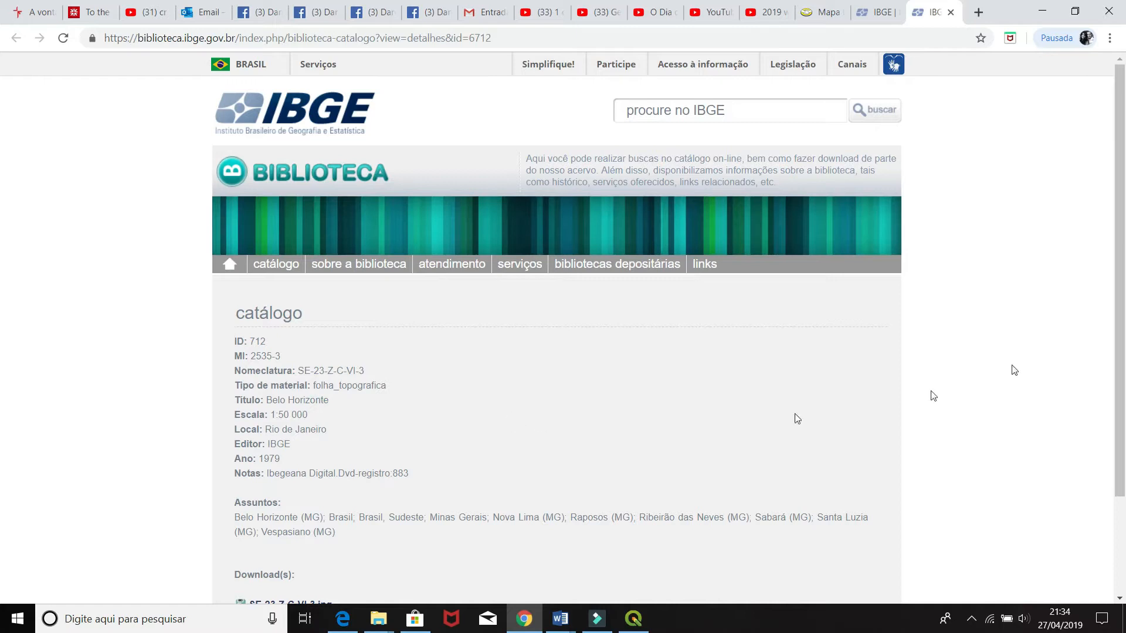
Step: Preview the SE-23-Z-C-VI-3.jpg map sheet from the 1979 Belo Horizonte record and close that record
{"action": "scroll", "coordinate": [2, 321], "scroll_direction": "down", "scroll_amount": 1}
{"action": "scroll", "coordinate": [2, 321], "scroll_direction": "down", "scroll_amount": 1}
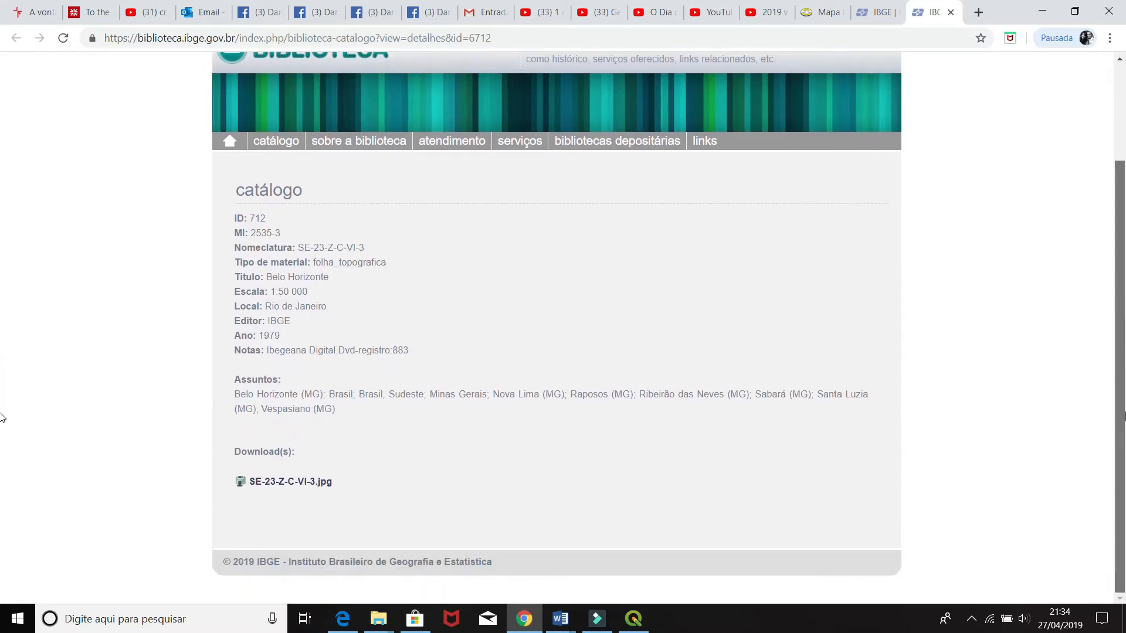
{"action": "left_click", "coordinate": [322, 481]}
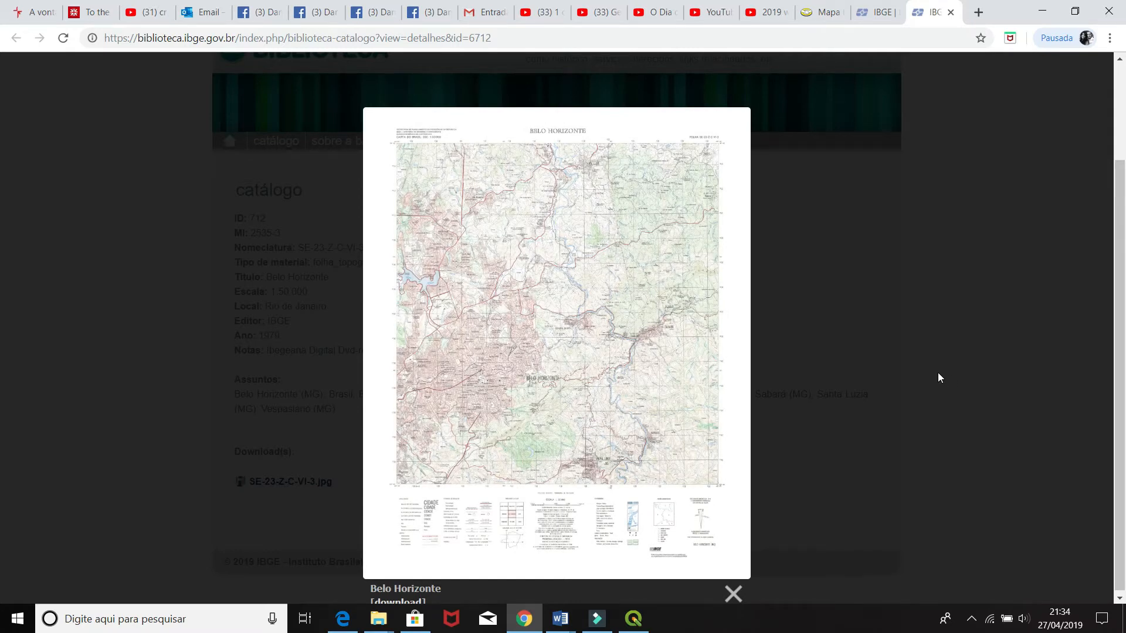
{"action": "scroll", "coordinate": [569, 347], "scroll_direction": "up", "scroll_amount": 2}
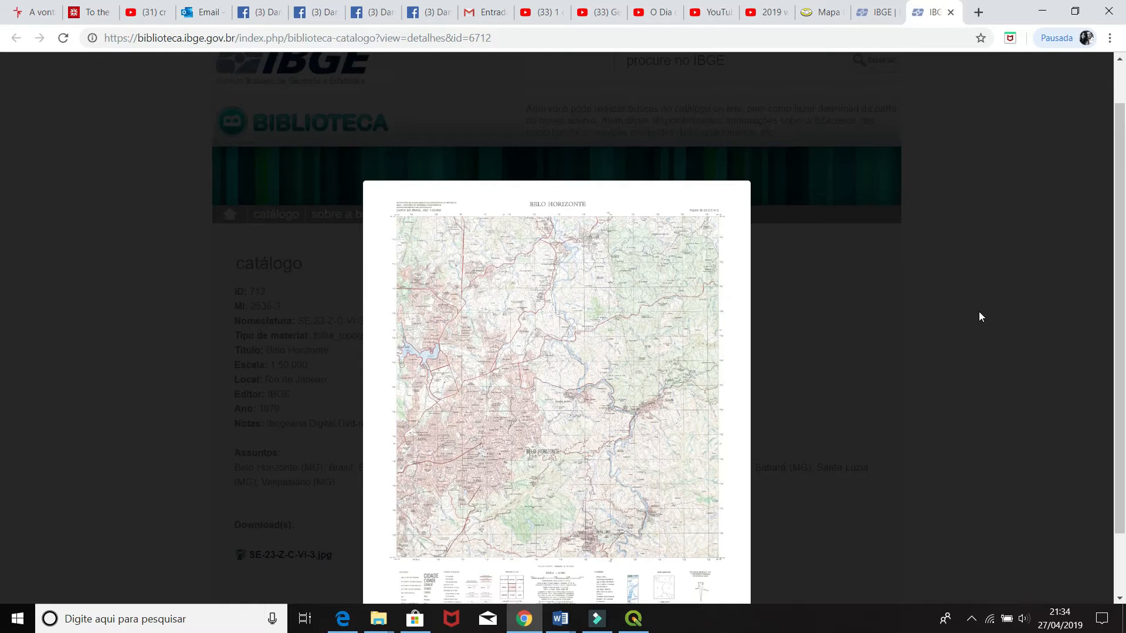
{"action": "scroll", "coordinate": [969, 311], "scroll_direction": "down", "scroll_amount": 2}
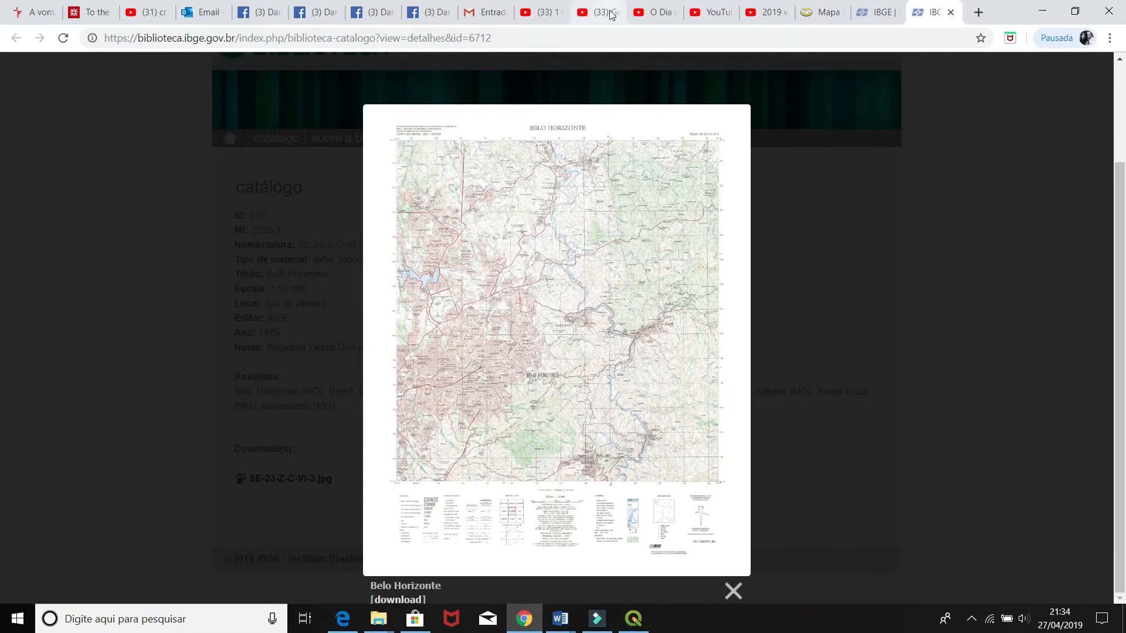
{"action": "left_click", "coordinate": [951, 14]}
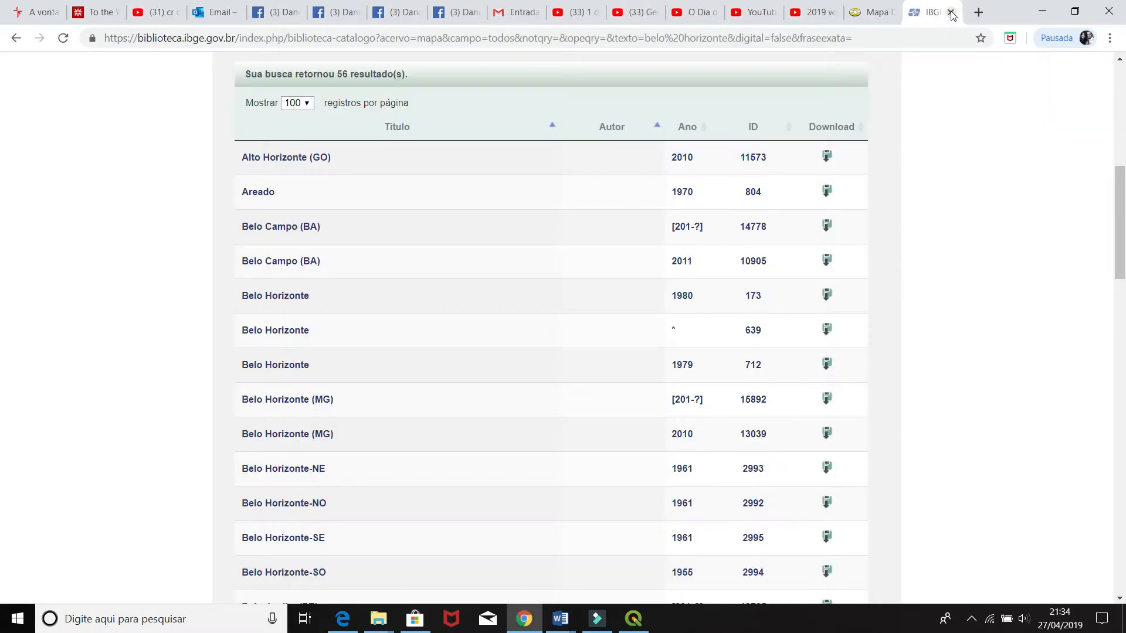
Step: Switch to QGIS and open the raster Georeferencer
{"action": "left_click", "coordinate": [624, 623]}
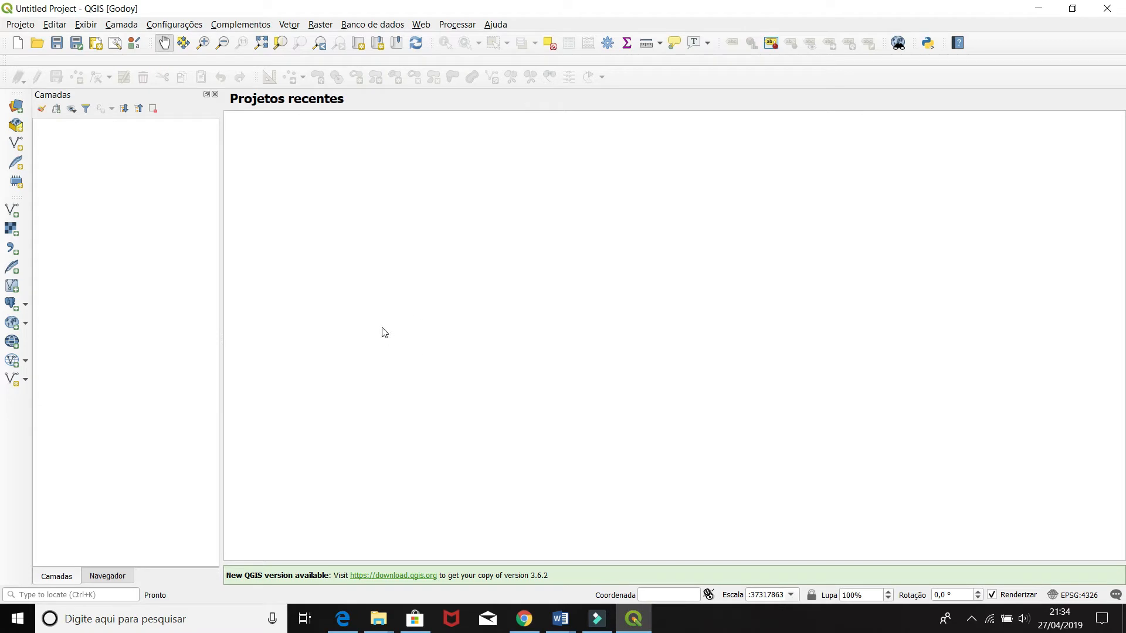
{"action": "left_click", "coordinate": [320, 24]}
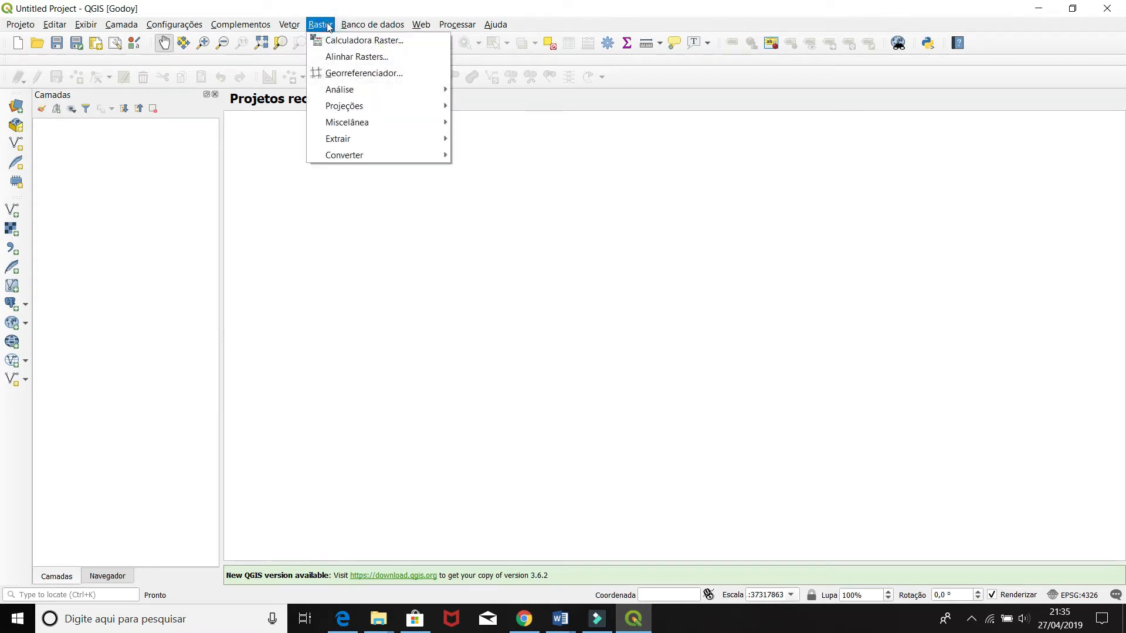
{"action": "left_click", "coordinate": [393, 73]}
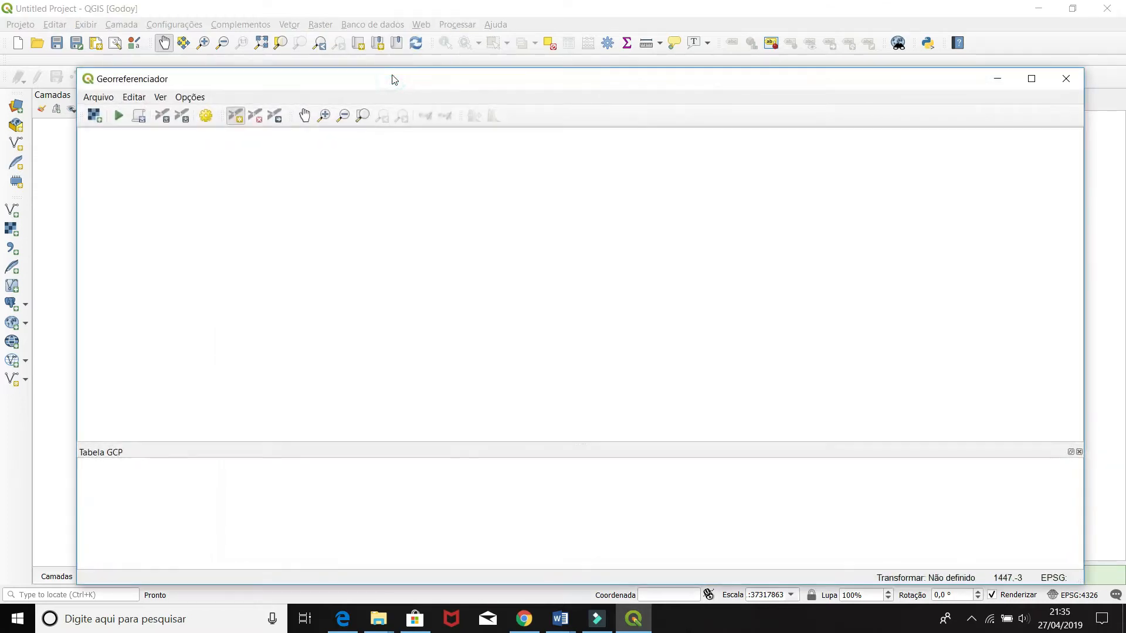
{"action": "left_click_drag", "start_coordinate": [578, 88], "coordinate": [572, 66]}
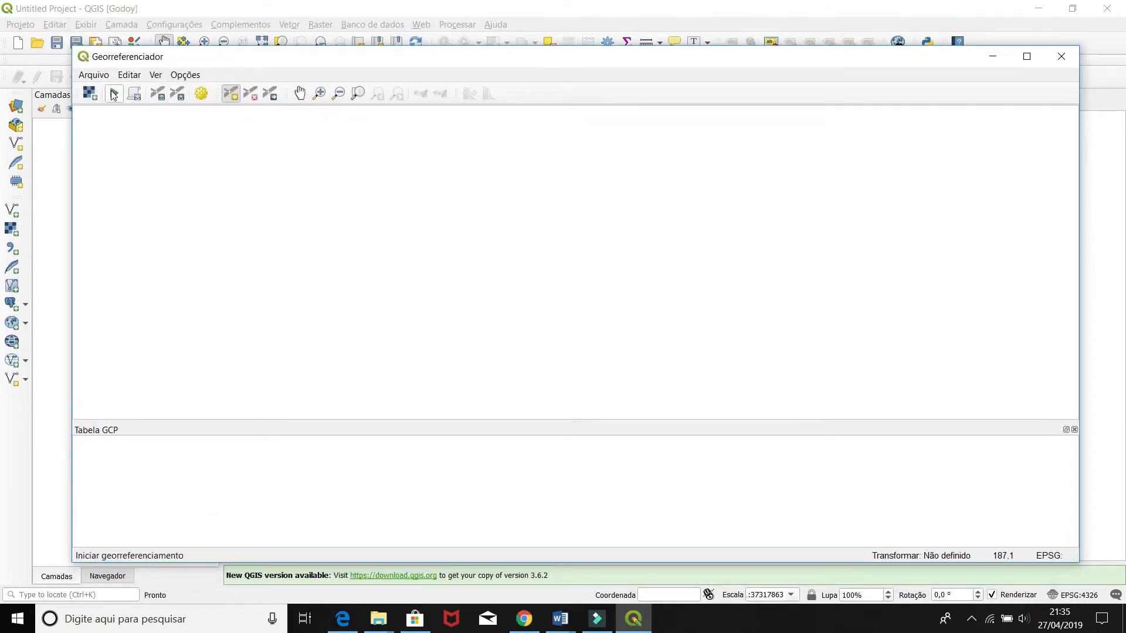
Step: Load the Carta_BH raster image into the Georeferencer
{"action": "left_click", "coordinate": [89, 93]}
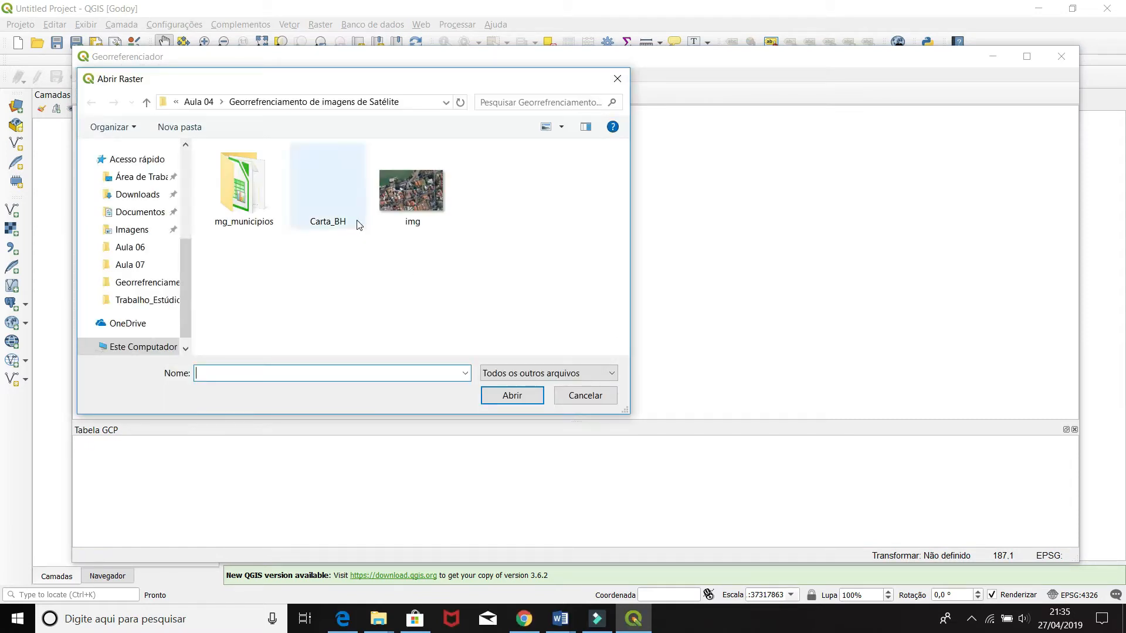
{"action": "left_click", "coordinate": [355, 227]}
{"action": "left_click", "coordinate": [519, 397]}
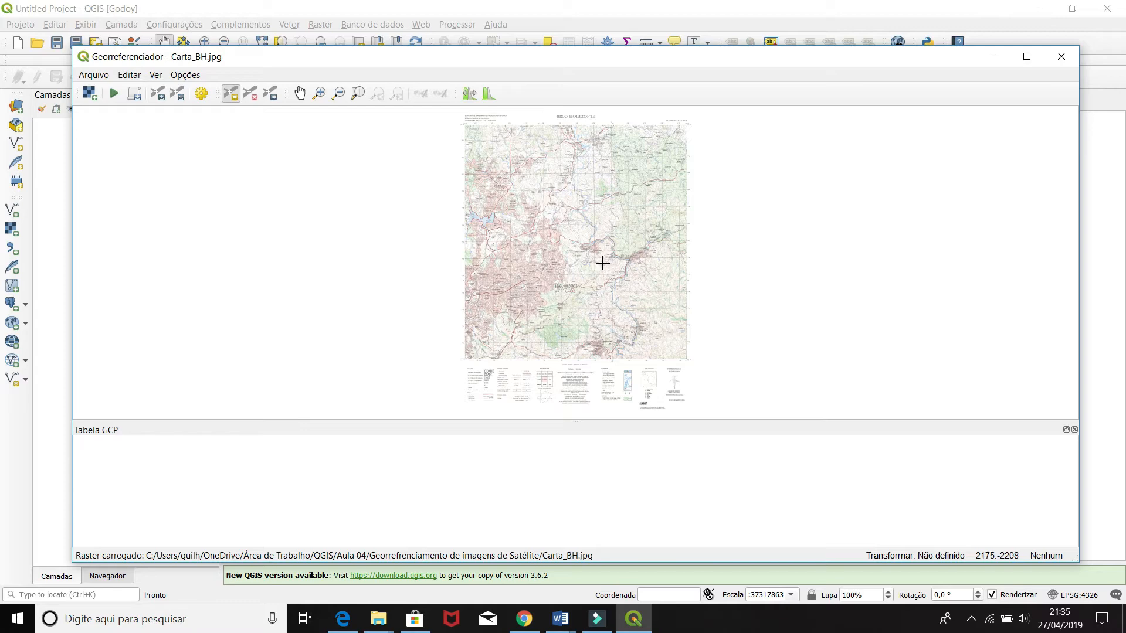
Step: Examine the legend beneath the Belo Horizonte map for its projection, scale and horizontal datum
{"action": "scroll", "coordinate": [613, 279], "scroll_direction": "up", "scroll_amount": 2}
{"action": "scroll", "coordinate": [610, 283], "scroll_direction": "down", "scroll_amount": 1}
{"action": "scroll", "coordinate": [737, 311], "scroll_direction": "up", "scroll_amount": 1}
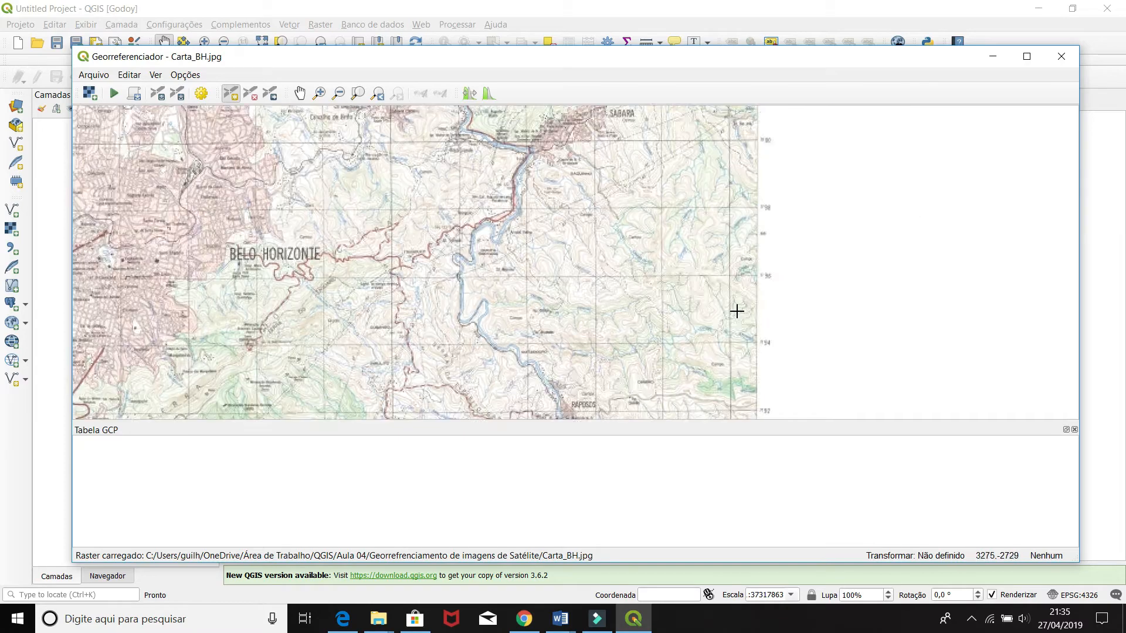
{"action": "left_click_drag", "start_coordinate": [565, 307], "coordinate": [678, 171]}
{"action": "left_click_drag", "start_coordinate": [608, 311], "coordinate": [730, 234]}
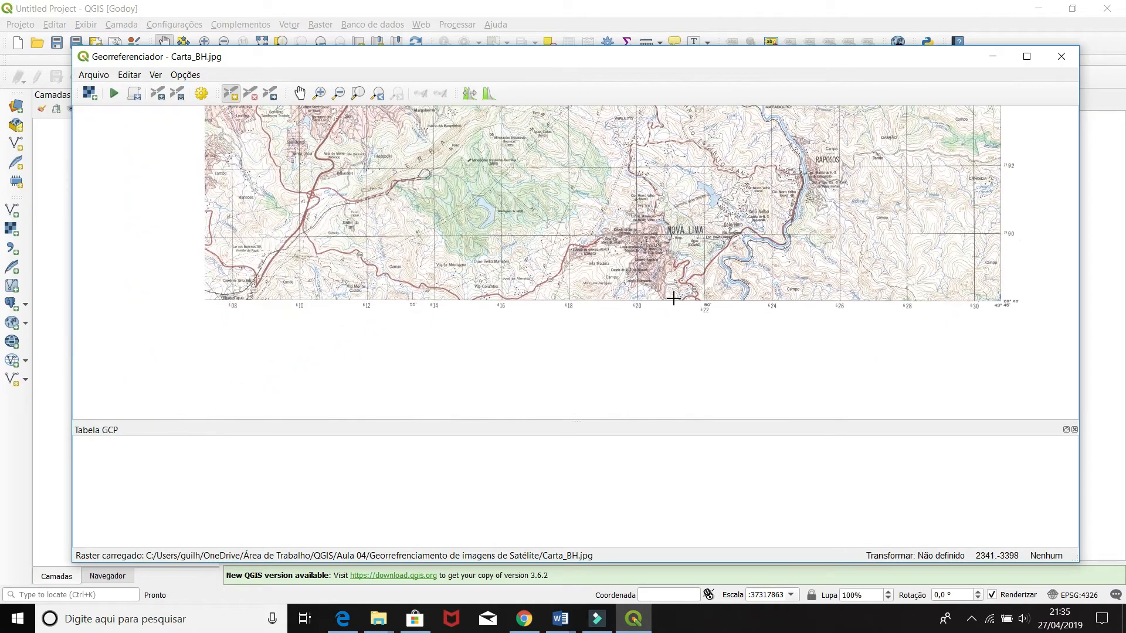
{"action": "scroll", "coordinate": [729, 234], "scroll_direction": "up", "scroll_amount": 1}
{"action": "left_click_drag", "start_coordinate": [613, 331], "coordinate": [720, 290]}
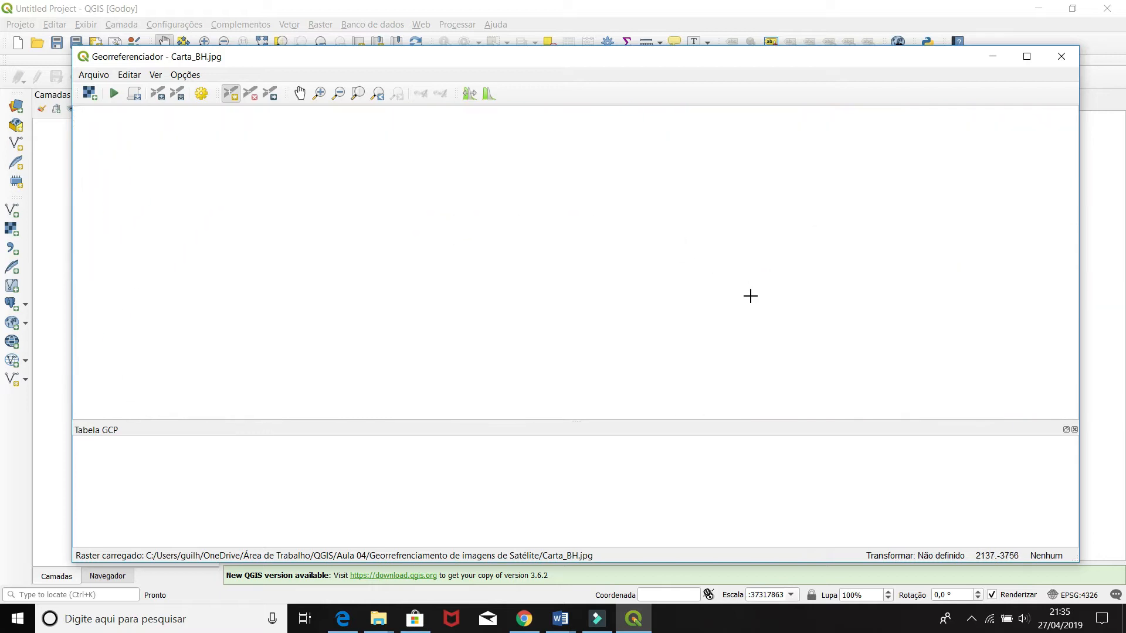
{"action": "left_click_drag", "start_coordinate": [883, 329], "coordinate": [866, 278]}
{"action": "scroll", "coordinate": [589, 305], "scroll_direction": "up", "scroll_amount": 1}
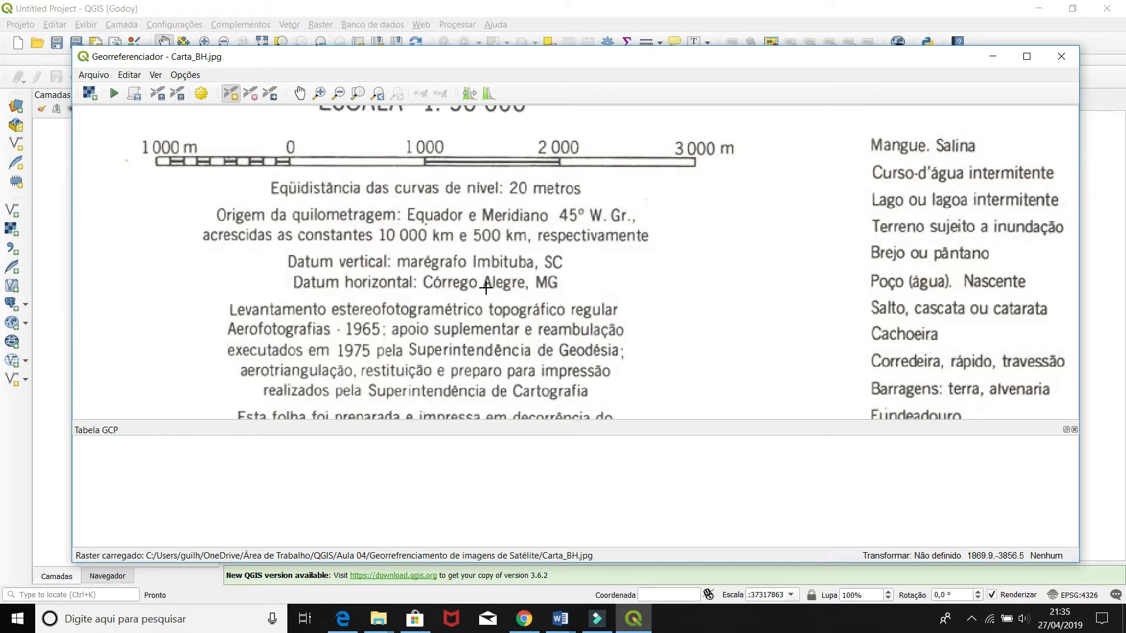
{"action": "scroll", "coordinate": [492, 290], "scroll_direction": "down", "scroll_amount": 2}
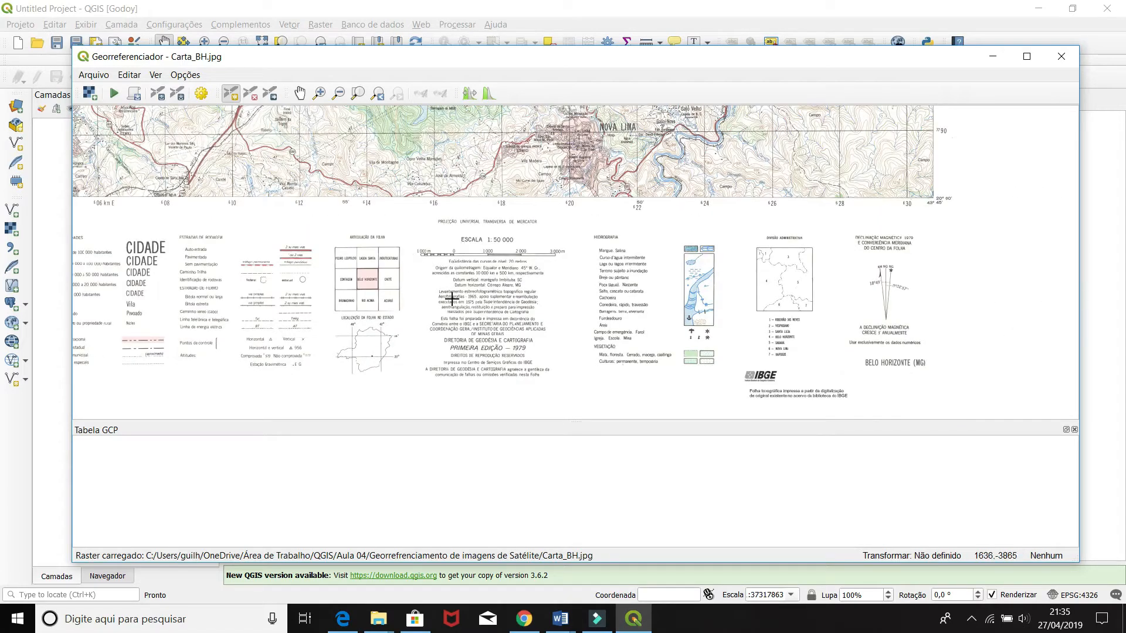
{"action": "left_click_drag", "start_coordinate": [408, 294], "coordinate": [542, 310]}
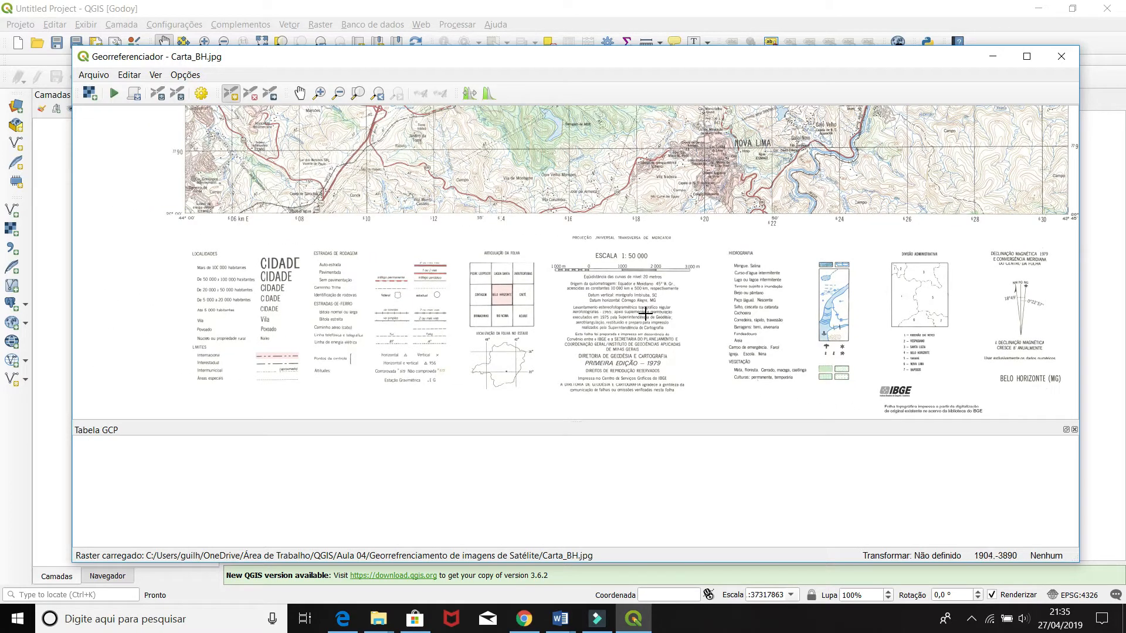
Step: Check the horizontal datum in the map legend and set the project CRS to Corrego Alegre 1970-72 / UTM zone 23S (EPSG:22523)
{"action": "scroll", "coordinate": [668, 328], "scroll_direction": "up", "scroll_amount": 2}
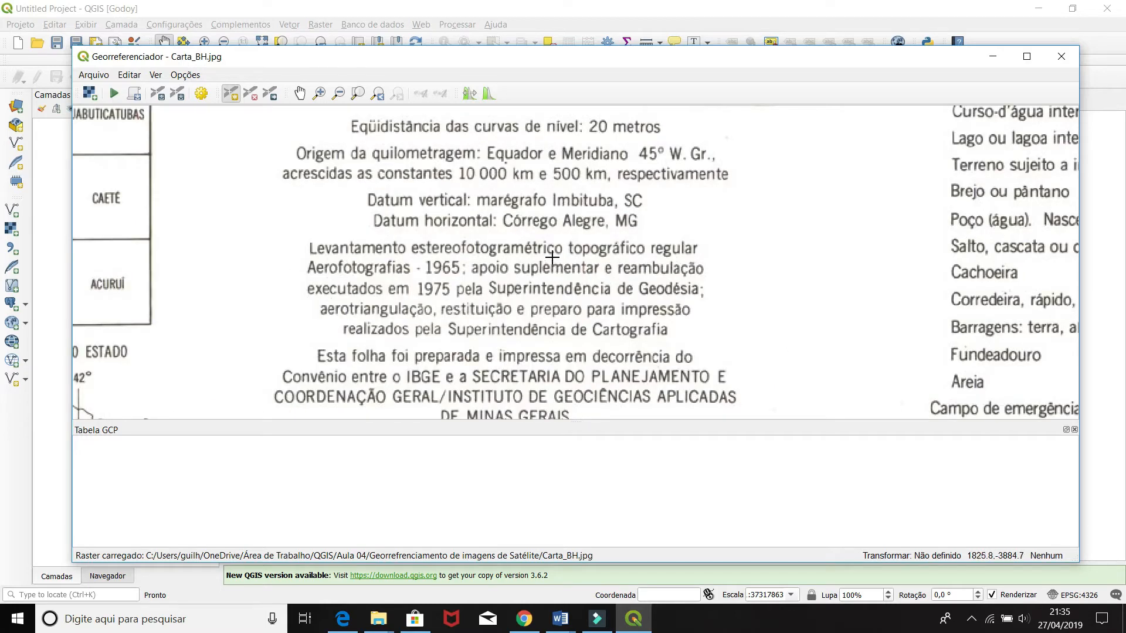
{"action": "scroll", "coordinate": [554, 256], "scroll_direction": "down", "scroll_amount": 2}
{"action": "scroll", "coordinate": [600, 256], "scroll_direction": "down", "scroll_amount": 2}
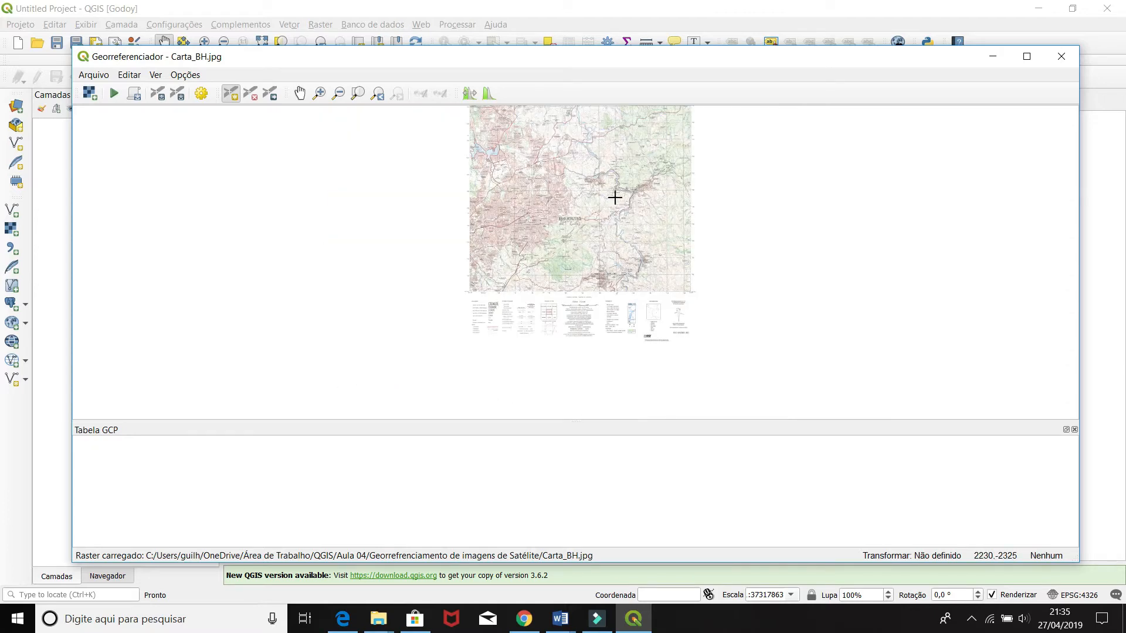
{"action": "left_click_drag", "start_coordinate": [632, 151], "coordinate": [605, 341]}
{"action": "scroll", "coordinate": [605, 297], "scroll_direction": "up", "scroll_amount": 1}
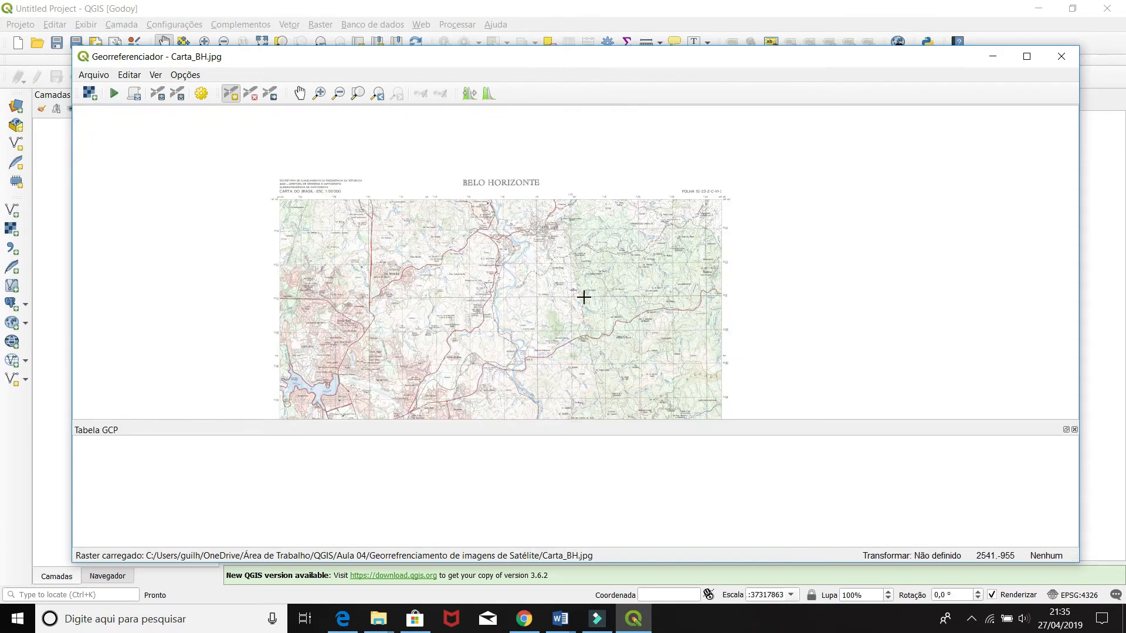
{"action": "left_click", "coordinate": [1081, 595]}
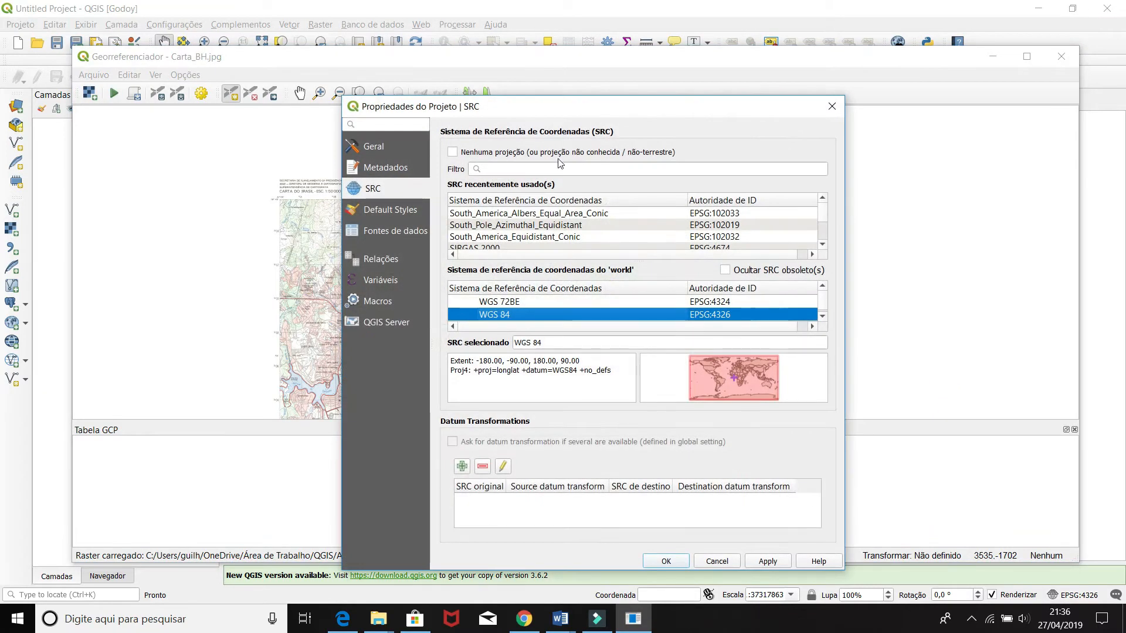
{"action": "left_click", "coordinate": [535, 175]}
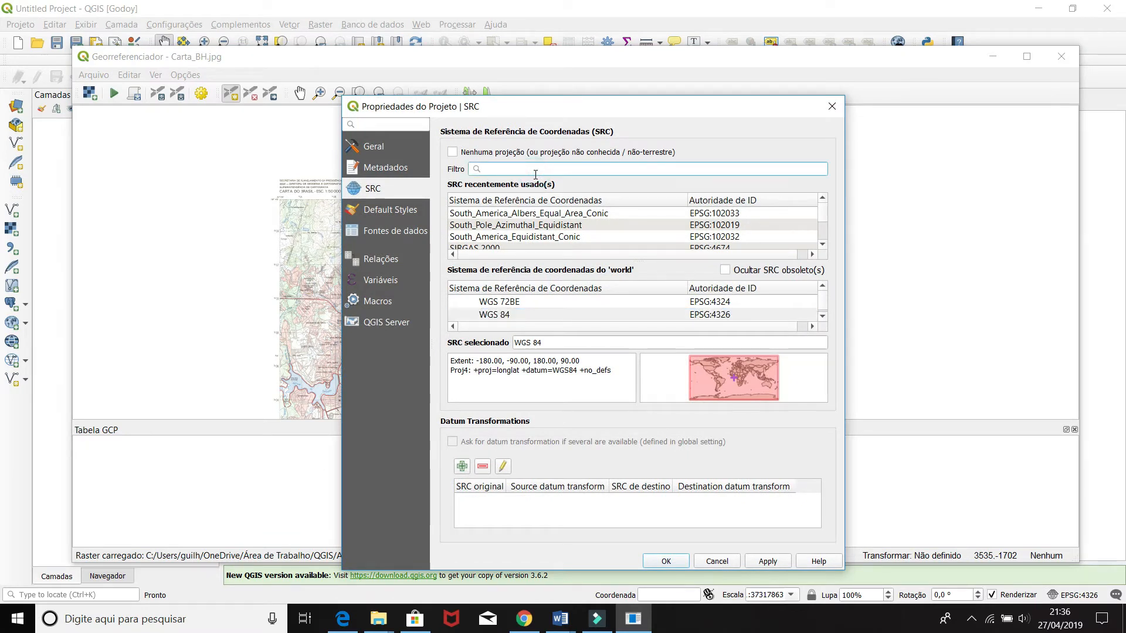
{"action": "type", "text": "corre"}
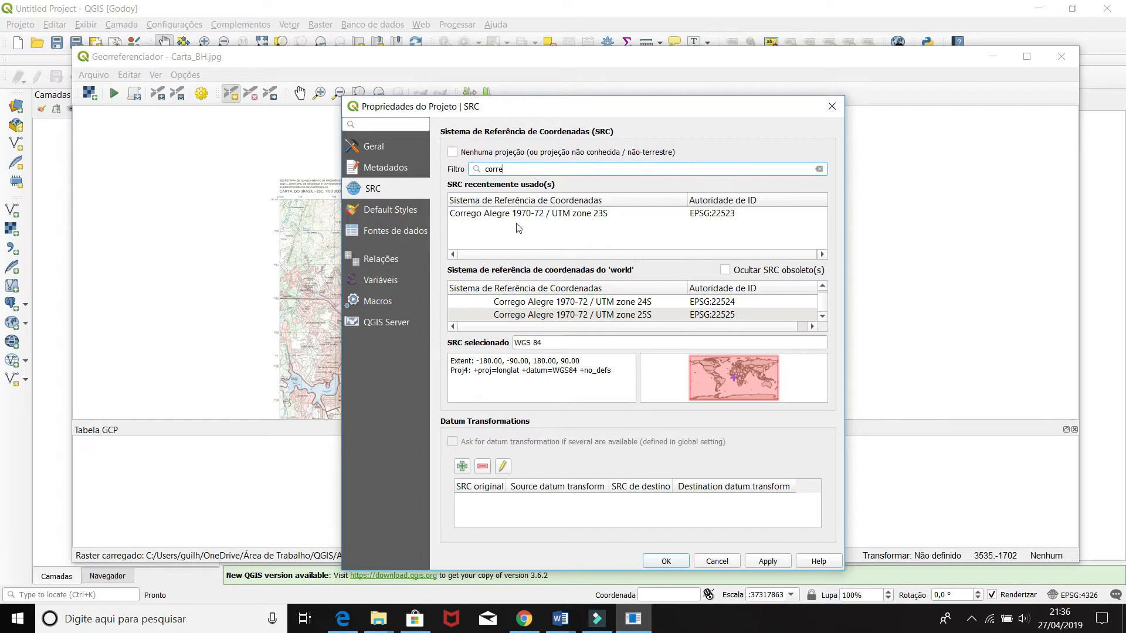
{"action": "left_click", "coordinate": [471, 216]}
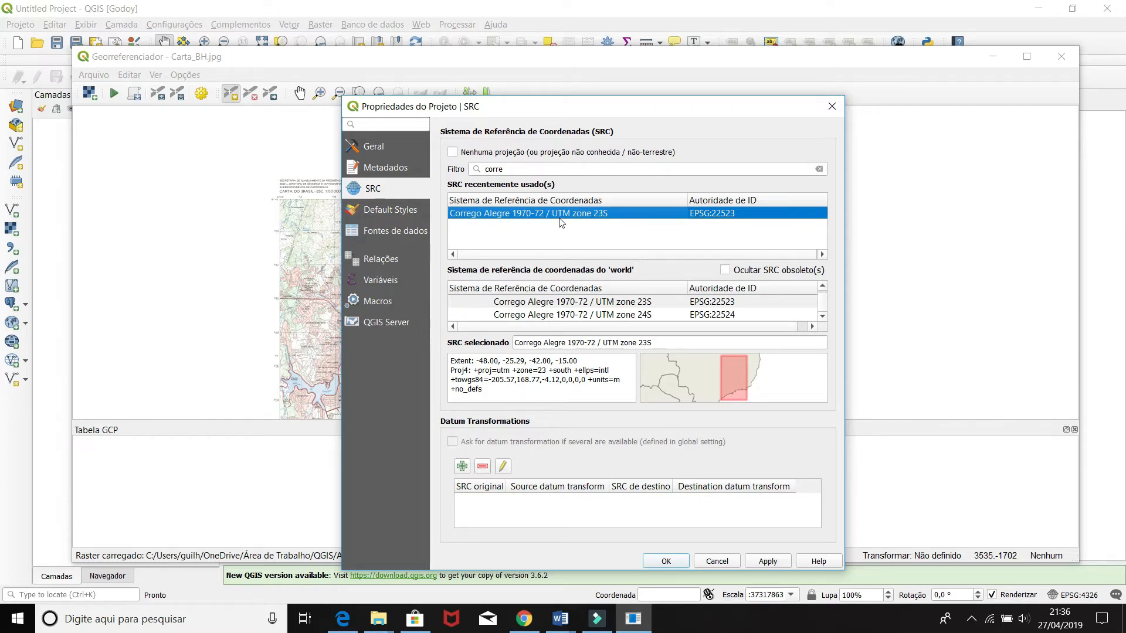
{"action": "left_click", "coordinate": [767, 561]}
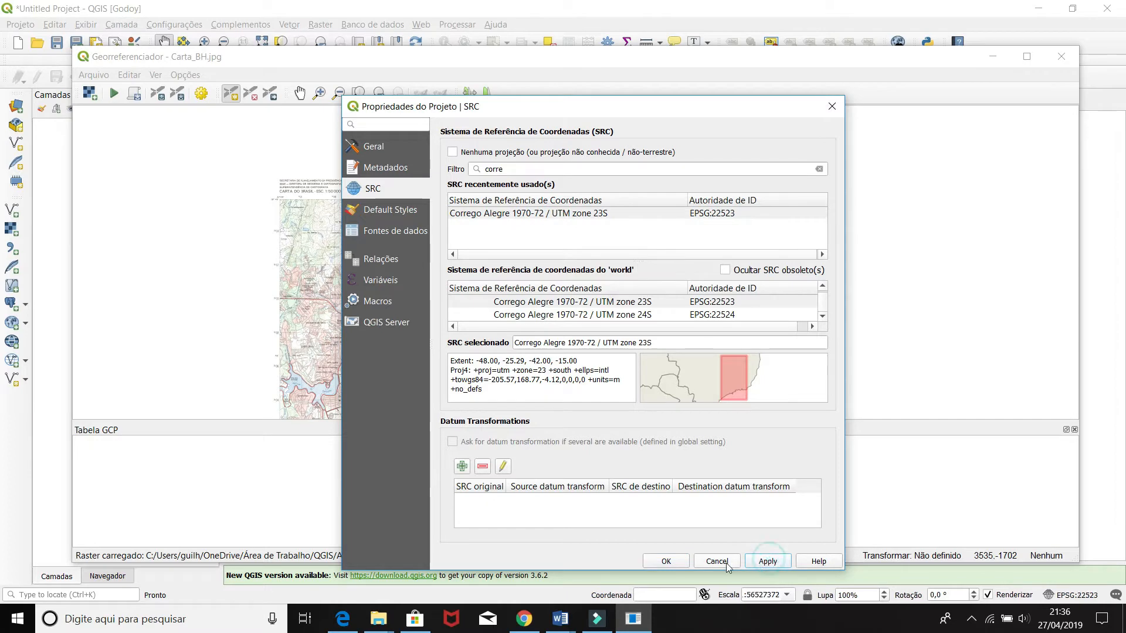
{"action": "left_click", "coordinate": [664, 561]}
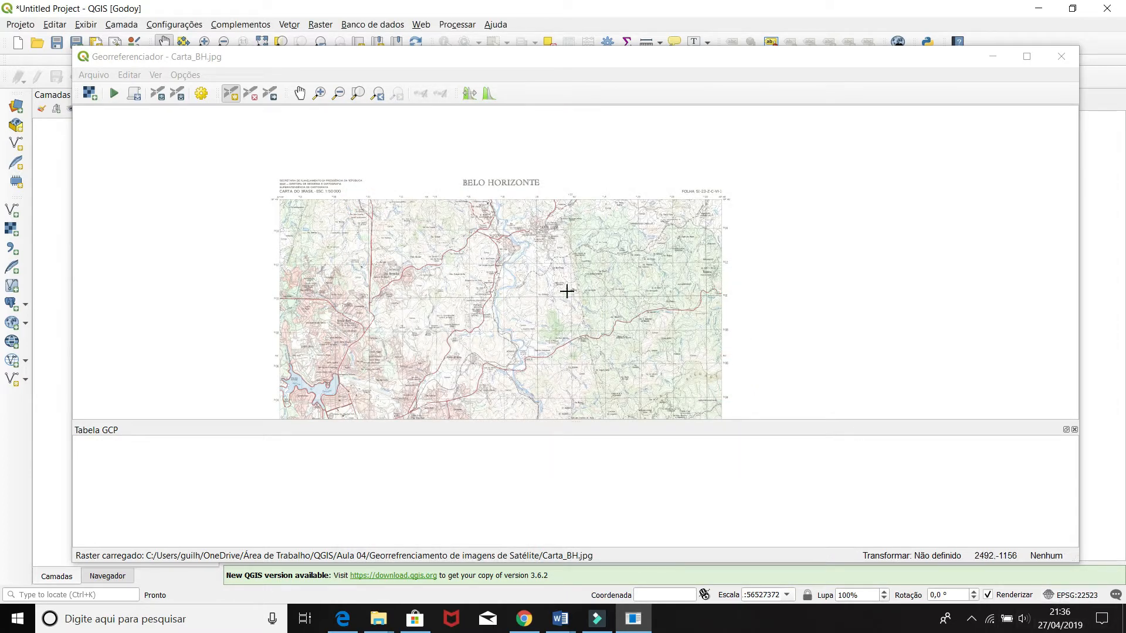
Step: Set the target CRS in the Georeferencer's transformation settings to the project CRS, EPSG:22523 - Corrego Alegre 1970-72 / UTM zone 23S
{"action": "left_click", "coordinate": [192, 76]}
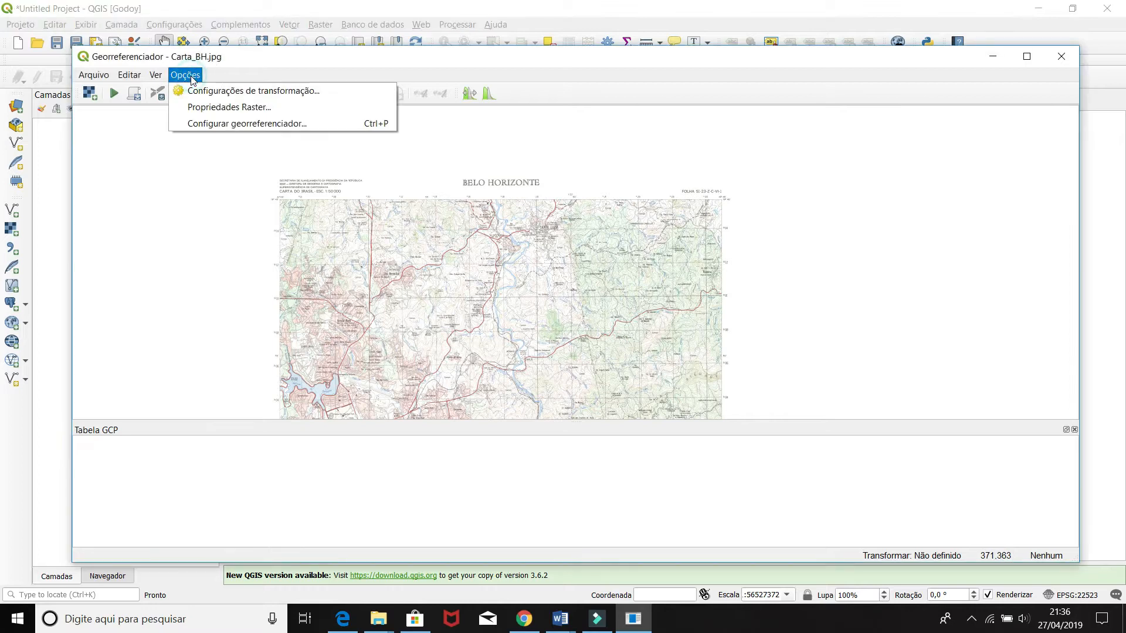
{"action": "left_click", "coordinate": [240, 88]}
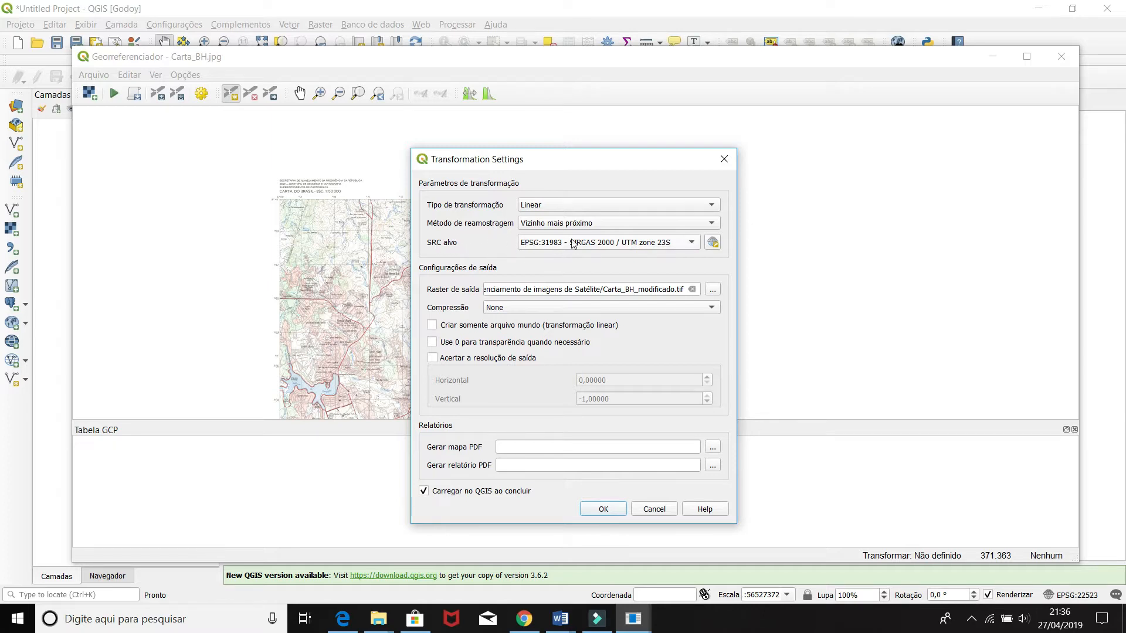
{"action": "left_click", "coordinate": [691, 242]}
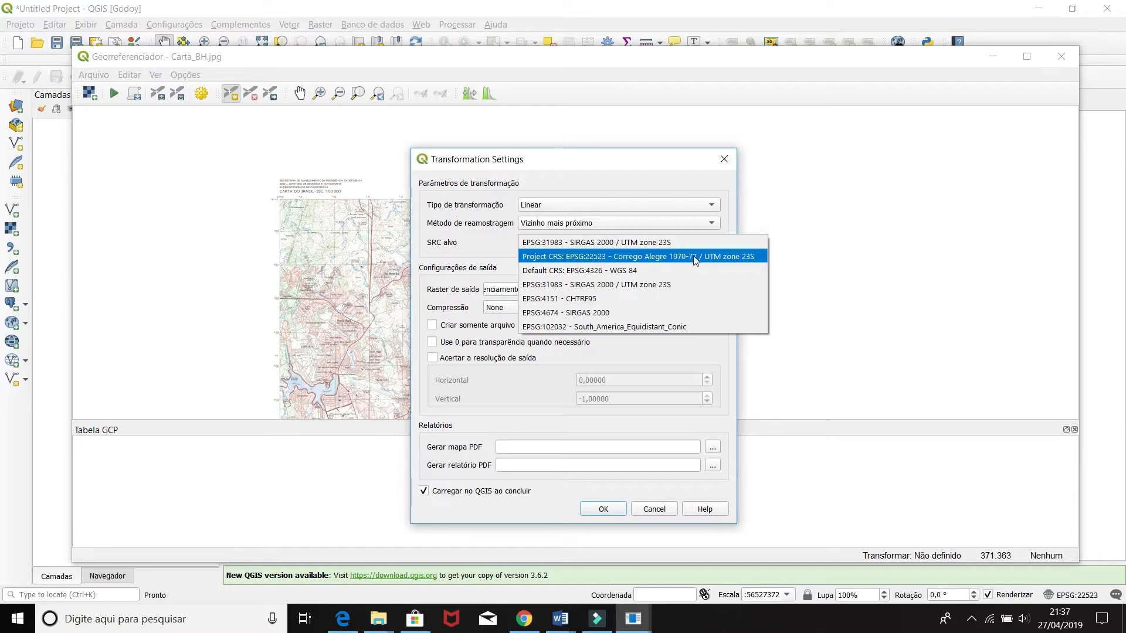
{"action": "left_click", "coordinate": [719, 256]}
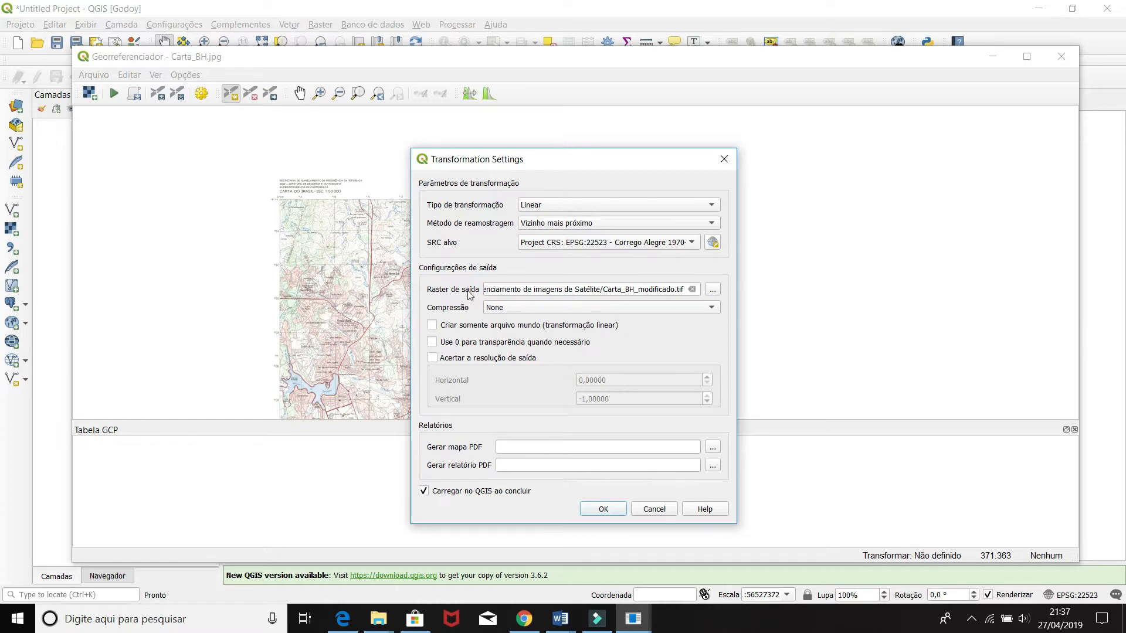
Step: Rename the output raster as Carta_BH_geo.tif and accept the transformation settings
{"action": "left_click", "coordinate": [656, 290]}
{"action": "double_click", "coordinate": [658, 289]}
{"action": "left_click", "coordinate": [659, 289]}
{"action": "key", "text": "BackSpace"}
{"action": "key", "text": "BackSpace"}
{"action": "key", "text": "BackSpace"}
{"action": "key", "text": "BackSpace"}
{"action": "key", "text": "BackSpace"}
{"action": "key", "text": "BackSpace"}
{"action": "key", "text": "BackSpace"}
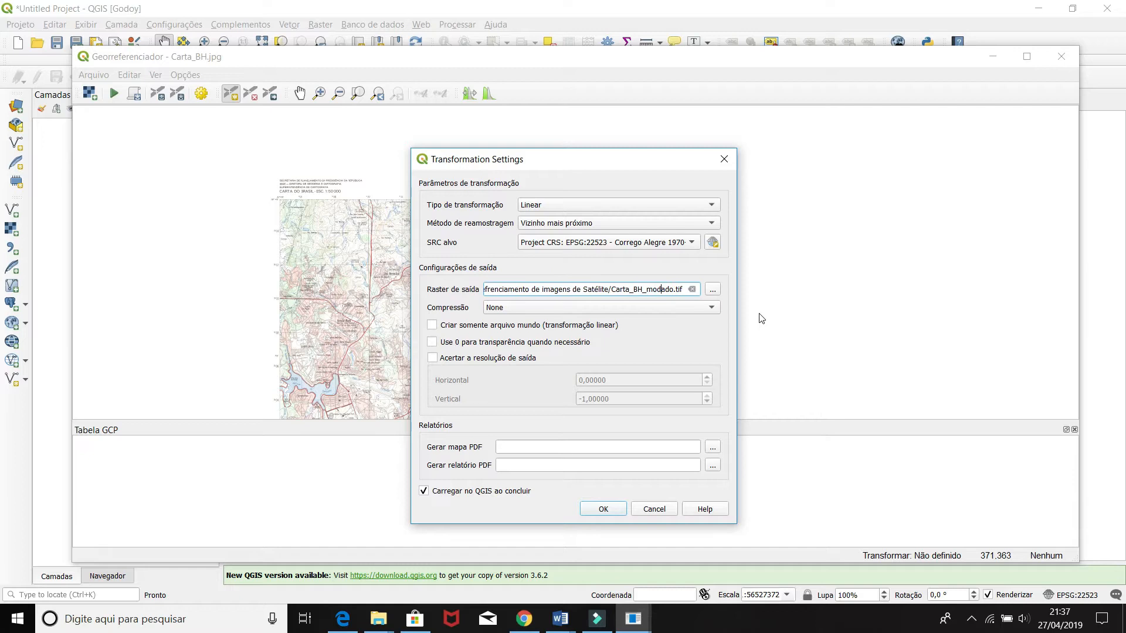
{"action": "key", "text": "BackSpace"}
{"action": "key", "text": "Delete"}
{"action": "key", "text": "Delete"}
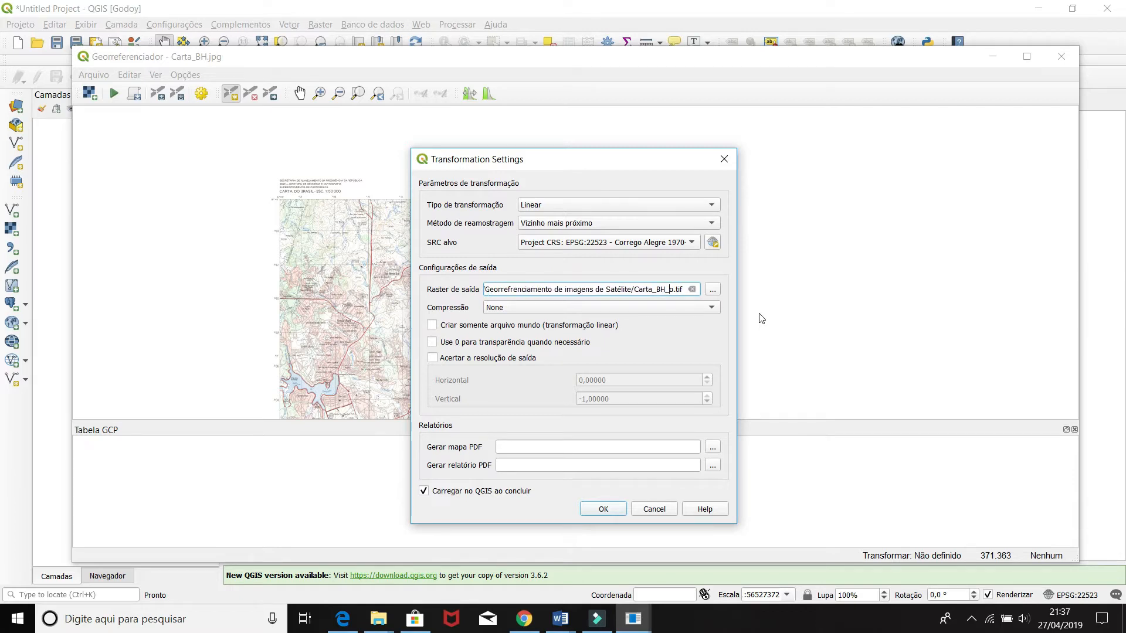
{"action": "type", "text": "geo"}
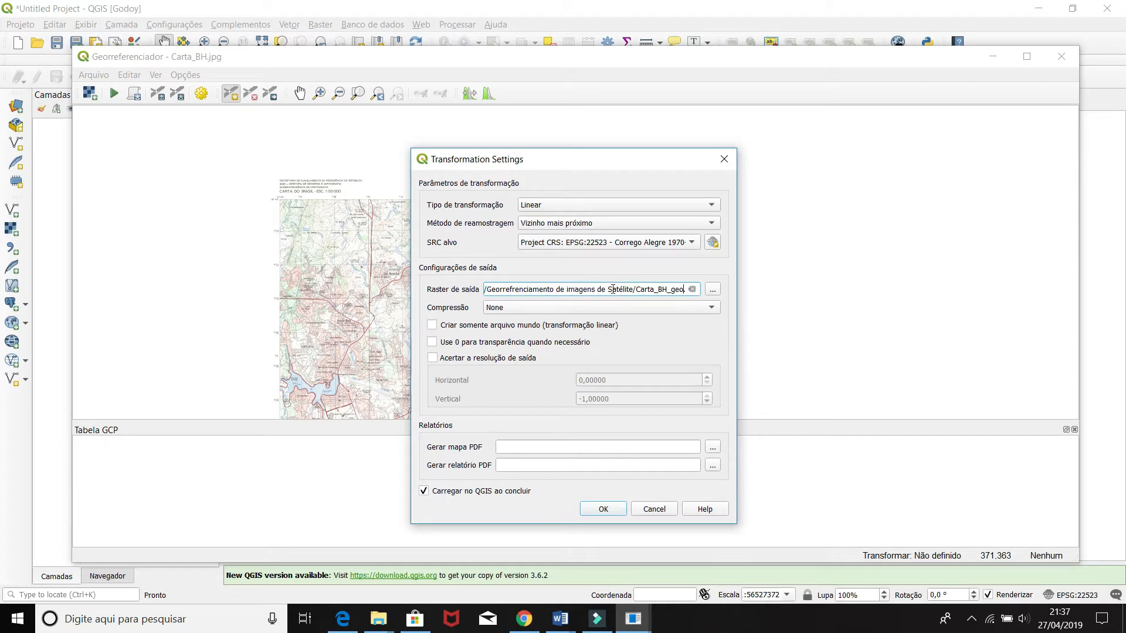
{"action": "left_click", "coordinate": [678, 290]}
{"action": "type", "text": ".tif"}
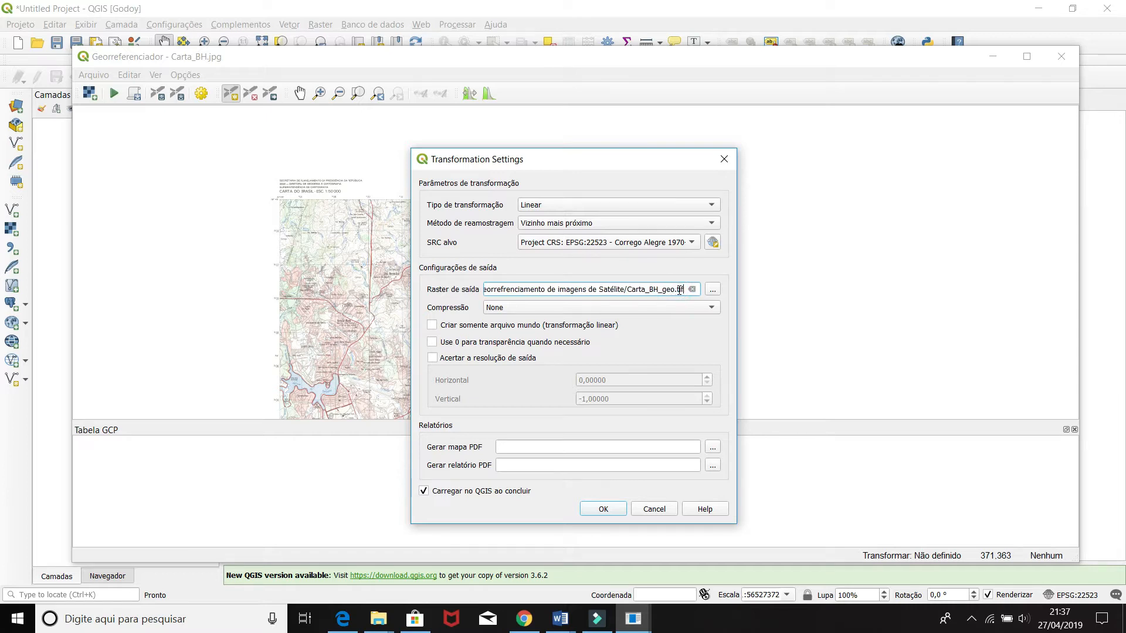
{"action": "double_click", "coordinate": [666, 292]}
{"action": "left_click", "coordinate": [674, 292]}
{"action": "left_click_drag", "start_coordinate": [663, 290], "coordinate": [675, 290]}
{"action": "left_click", "coordinate": [608, 510]}
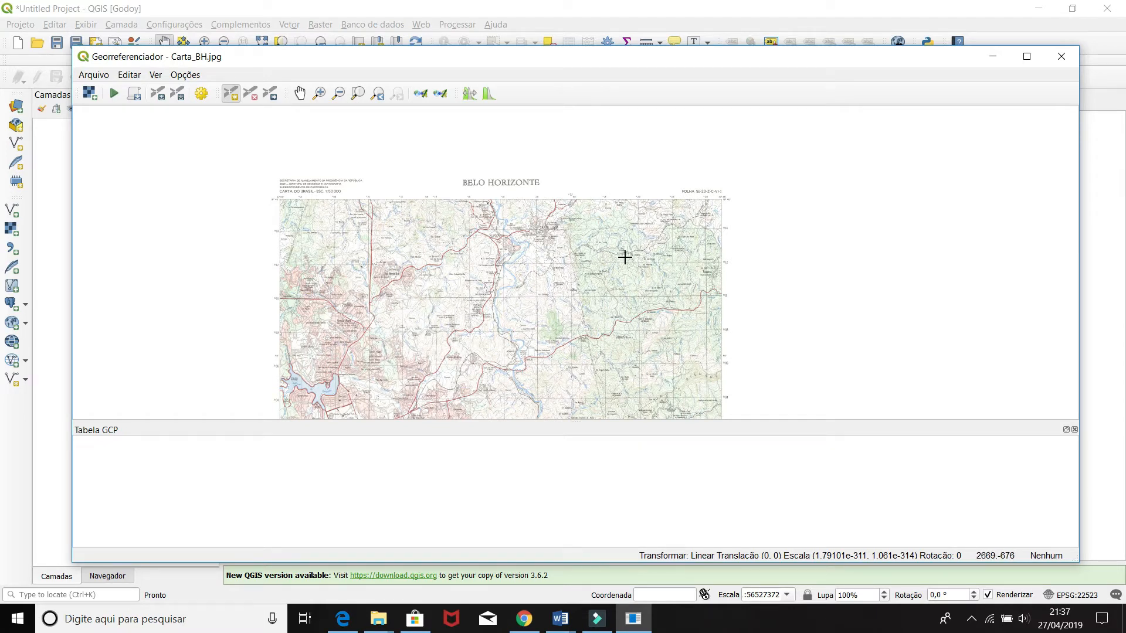
Step: Place a control point exactly on the intersection of the 606 and 7814 grid lines near the map's upper-left corner
{"action": "scroll", "coordinate": [560, 261], "scroll_direction": "up", "scroll_amount": 1}
{"action": "scroll", "coordinate": [561, 261], "scroll_direction": "down", "scroll_amount": 1}
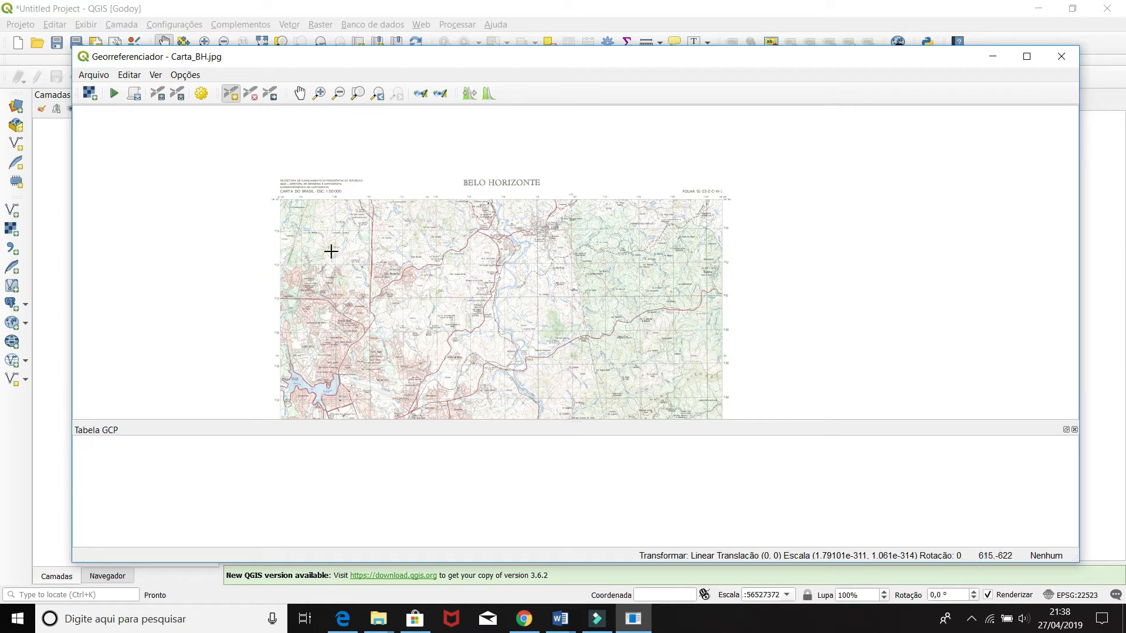
{"action": "scroll", "coordinate": [370, 240], "scroll_direction": "up", "scroll_amount": 1}
{"action": "scroll", "coordinate": [351, 236], "scroll_direction": "down", "scroll_amount": 1}
{"action": "scroll", "coordinate": [326, 217], "scroll_direction": "up", "scroll_amount": 1}
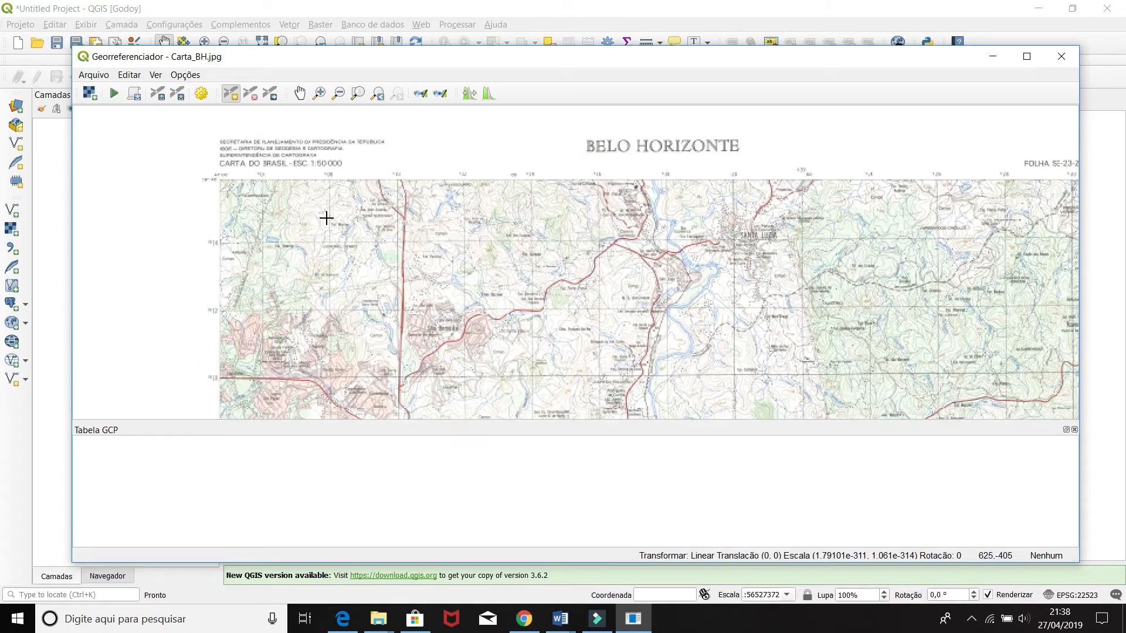
{"action": "scroll", "coordinate": [327, 216], "scroll_direction": "down", "scroll_amount": 1}
{"action": "left_click", "coordinate": [230, 98]}
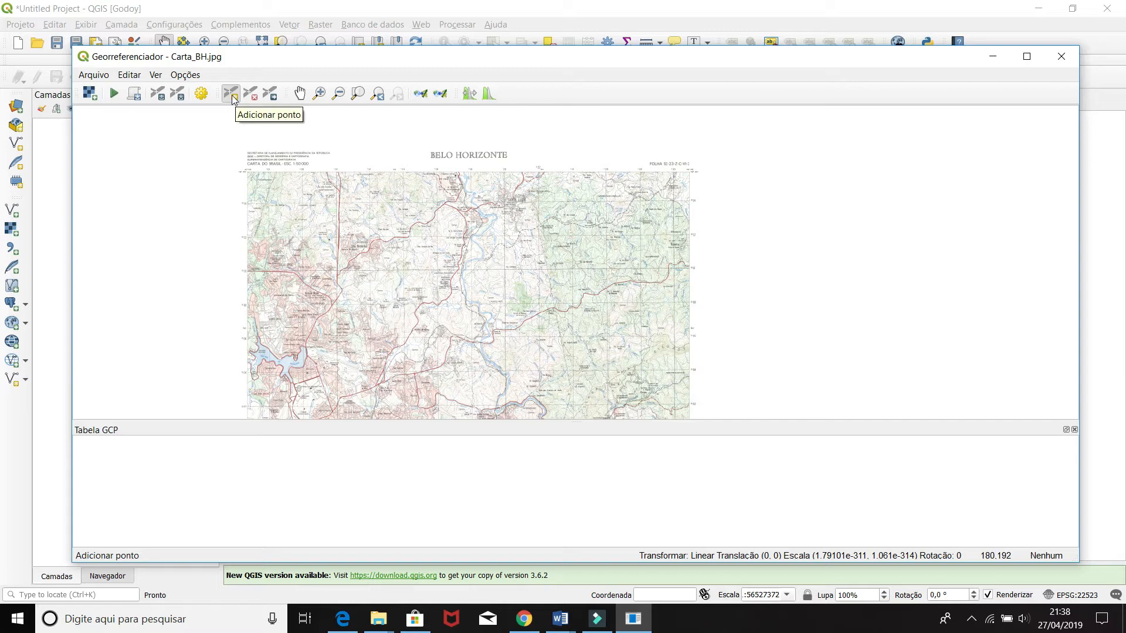
{"action": "scroll", "coordinate": [331, 209], "scroll_direction": "up", "scroll_amount": 1}
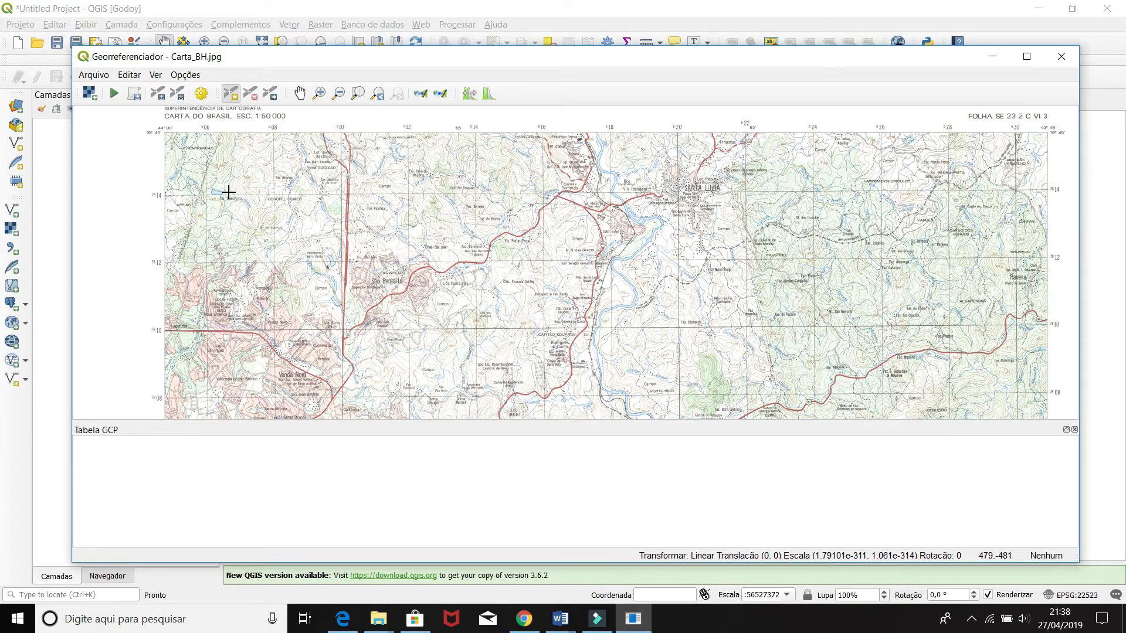
{"action": "scroll", "coordinate": [226, 191], "scroll_direction": "up", "scroll_amount": 1}
{"action": "left_click_drag", "start_coordinate": [181, 166], "coordinate": [347, 280]}
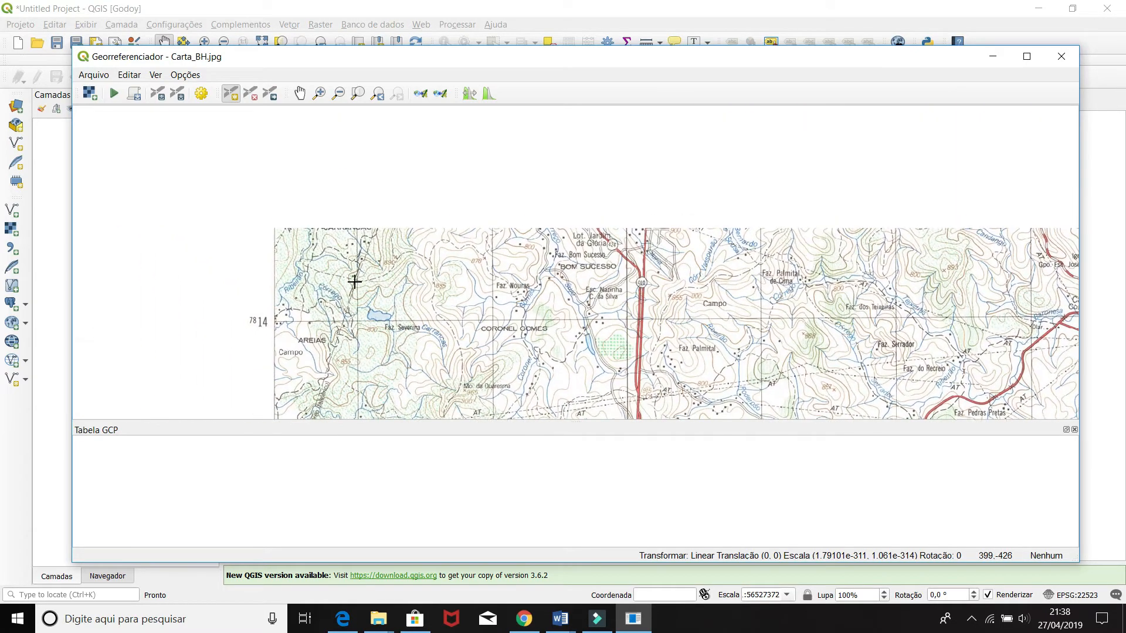
{"action": "scroll", "coordinate": [346, 280], "scroll_direction": "up", "scroll_amount": 1}
{"action": "left_click_drag", "start_coordinate": [460, 293], "coordinate": [465, 322]}
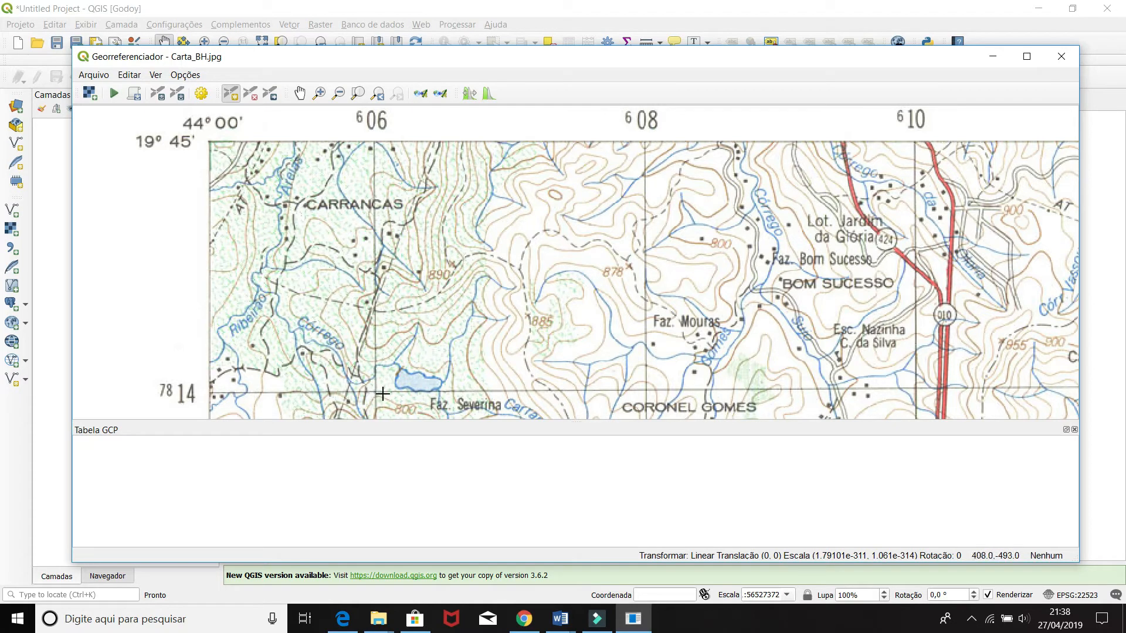
{"action": "scroll", "coordinate": [374, 390], "scroll_direction": "up", "scroll_amount": 1}
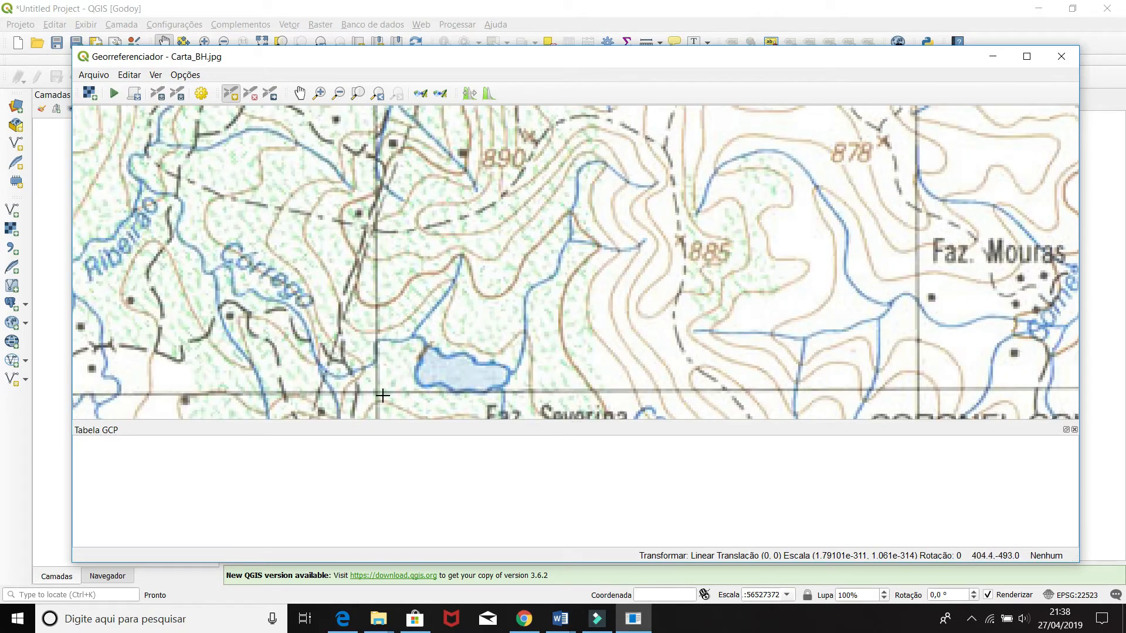
{"action": "scroll", "coordinate": [376, 392], "scroll_direction": "up", "scroll_amount": 3}
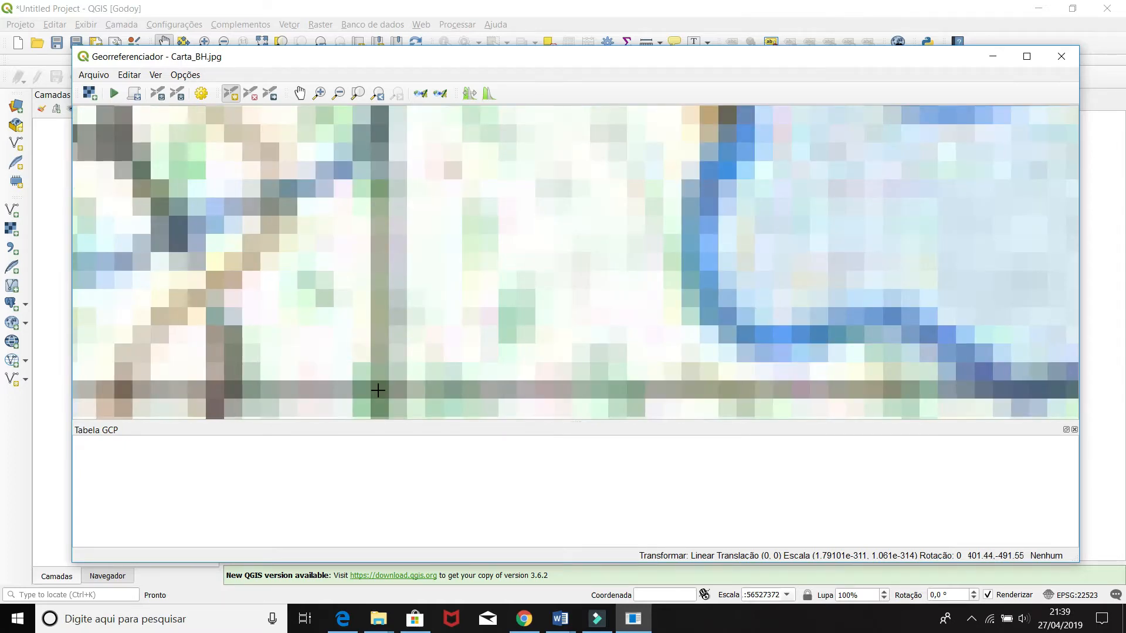
{"action": "left_click", "coordinate": [378, 389]}
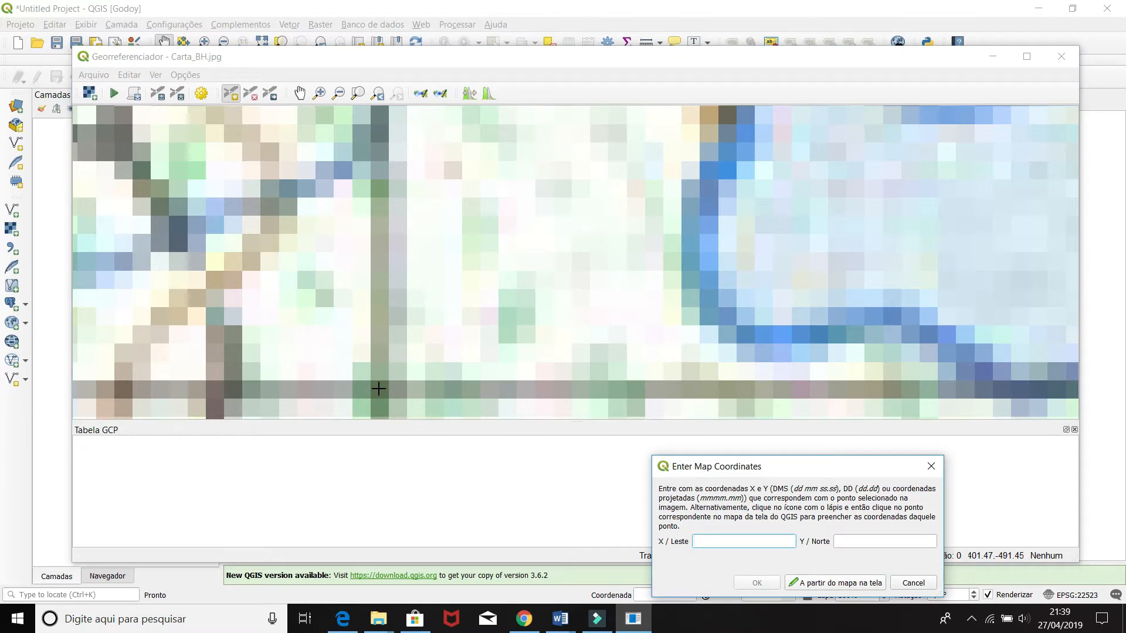
Step: Assign the control point the map coordinates X 606000 and Y 7814000
{"action": "scroll", "coordinate": [379, 388], "scroll_direction": "down", "scroll_amount": 5}
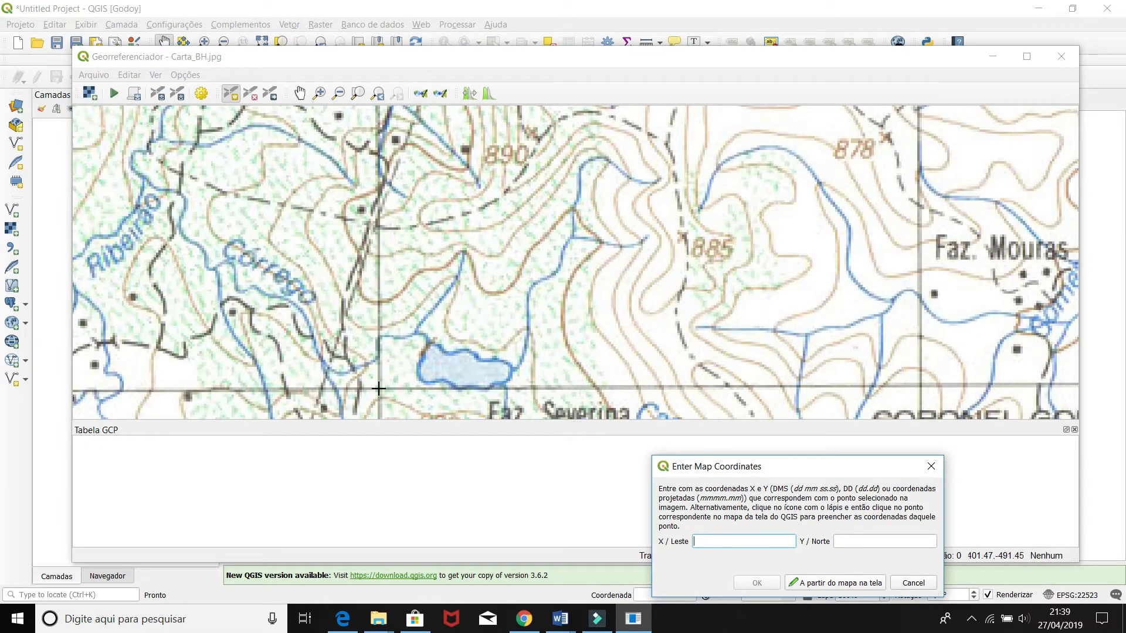
{"action": "scroll", "coordinate": [379, 389], "scroll_direction": "down", "scroll_amount": 3}
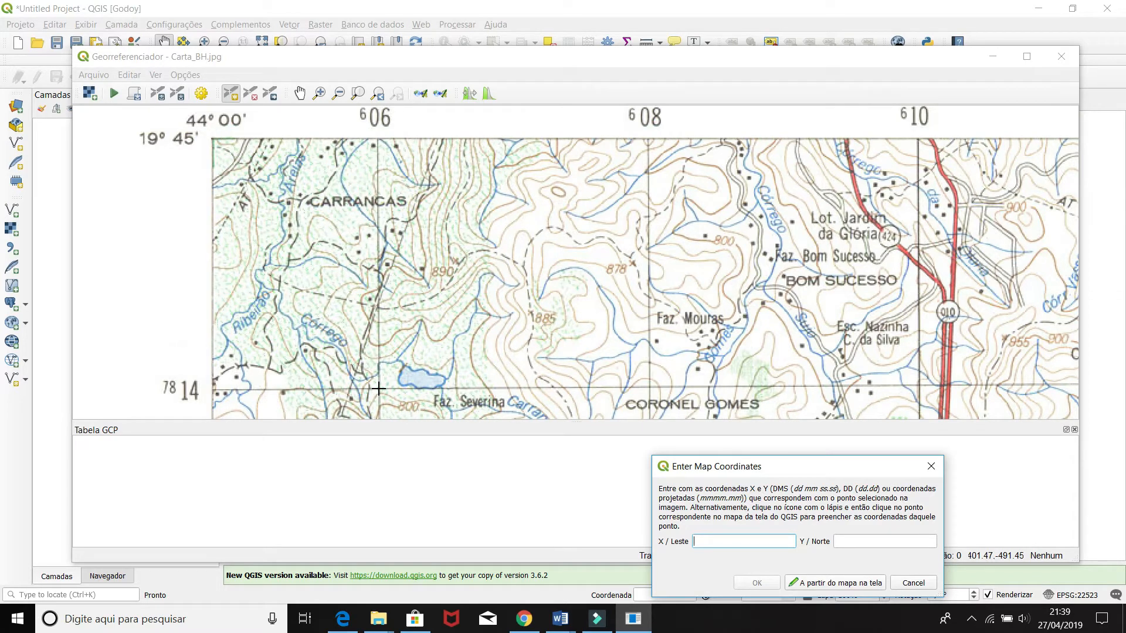
{"action": "scroll", "coordinate": [379, 389], "scroll_direction": "up", "scroll_amount": 5}
{"action": "scroll", "coordinate": [379, 389], "scroll_direction": "down", "scroll_amount": 5}
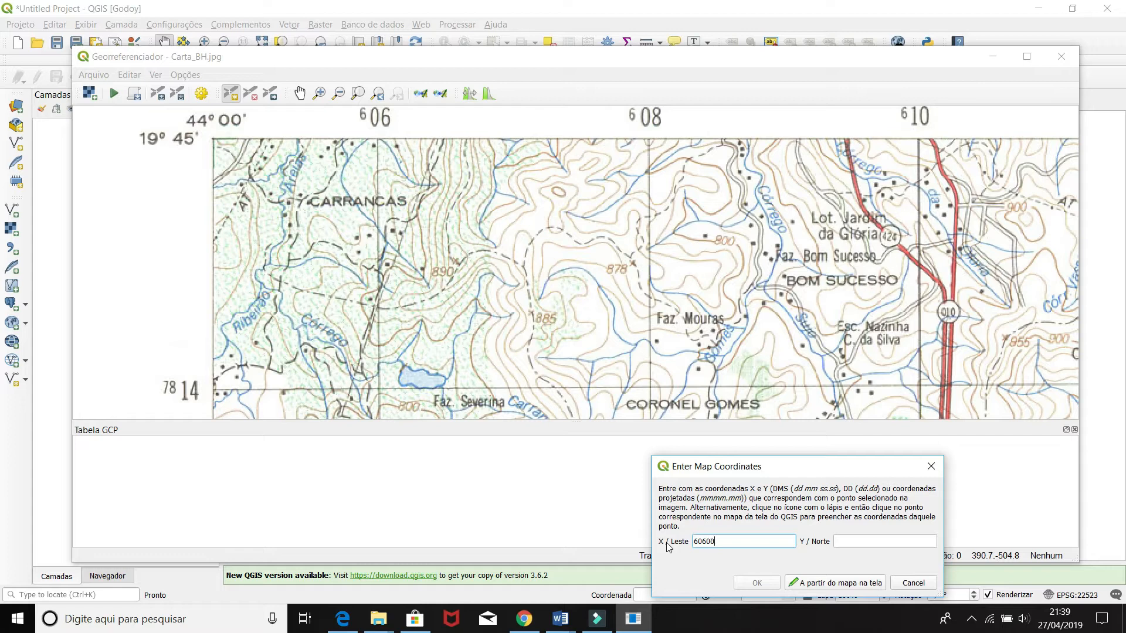
{"action": "left_click", "coordinate": [842, 537]}
{"action": "type", "text": "7814000"}
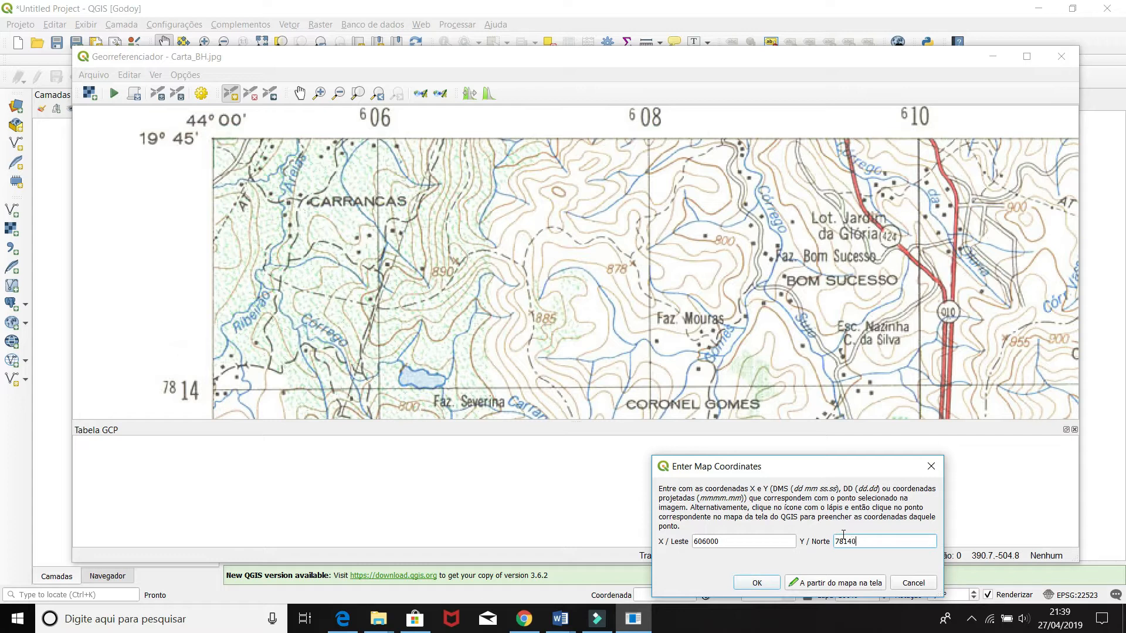
{"action": "left_click", "coordinate": [770, 582]}
Step: Place a second control point exactly on the intersection of the 630 and 7814 grid lines near the map's upper-right corner
{"action": "scroll", "coordinate": [378, 392], "scroll_direction": "up", "scroll_amount": 3}
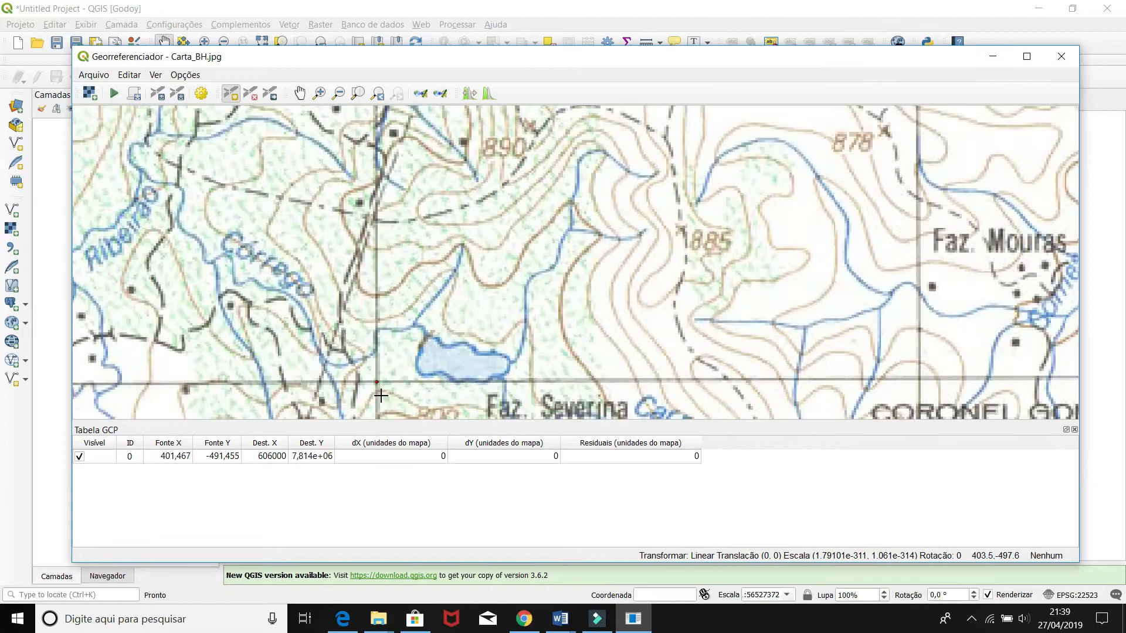
{"action": "scroll", "coordinate": [377, 369], "scroll_direction": "down", "scroll_amount": 3}
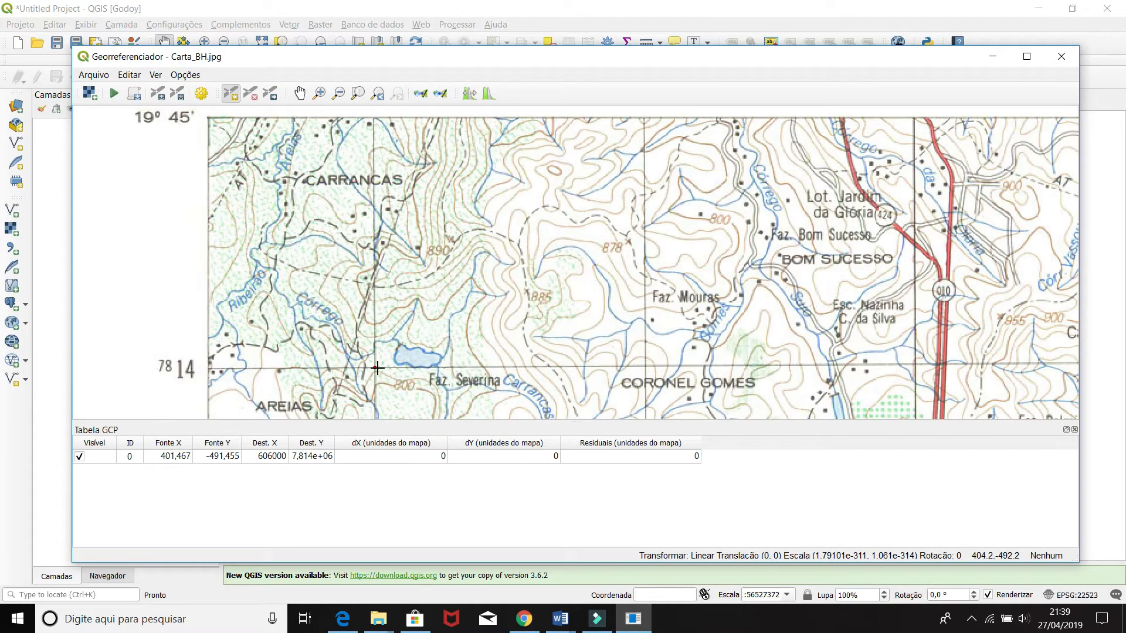
{"action": "scroll", "coordinate": [376, 369], "scroll_direction": "down", "scroll_amount": 1}
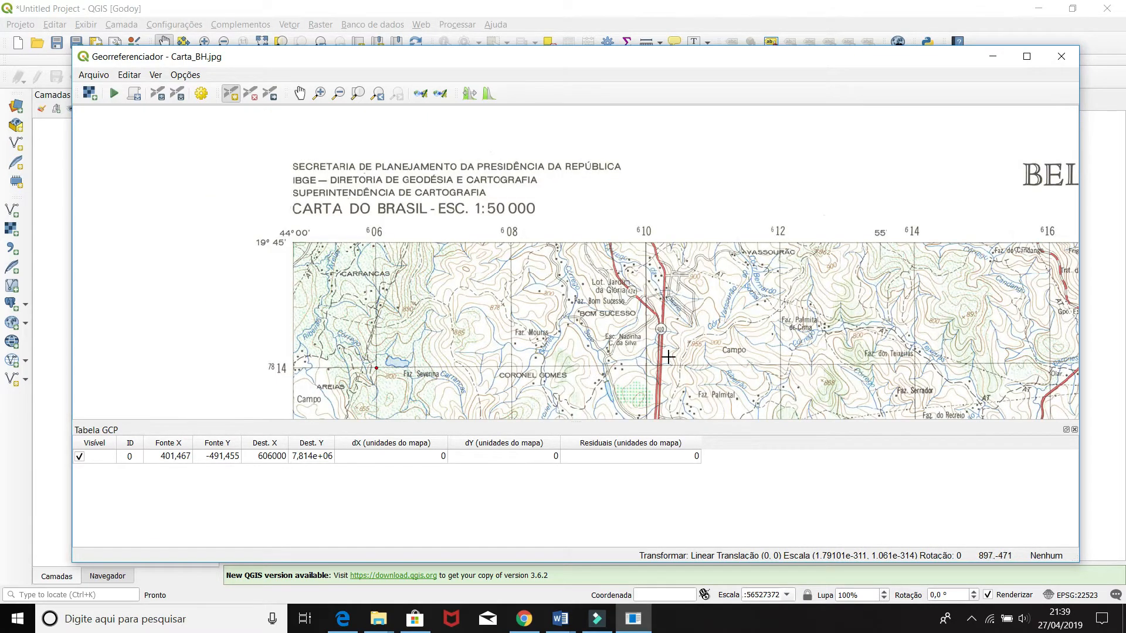
{"action": "left_click_drag", "start_coordinate": [988, 352], "coordinate": [758, 369]}
{"action": "scroll", "coordinate": [618, 346], "scroll_direction": "down", "scroll_amount": 1}
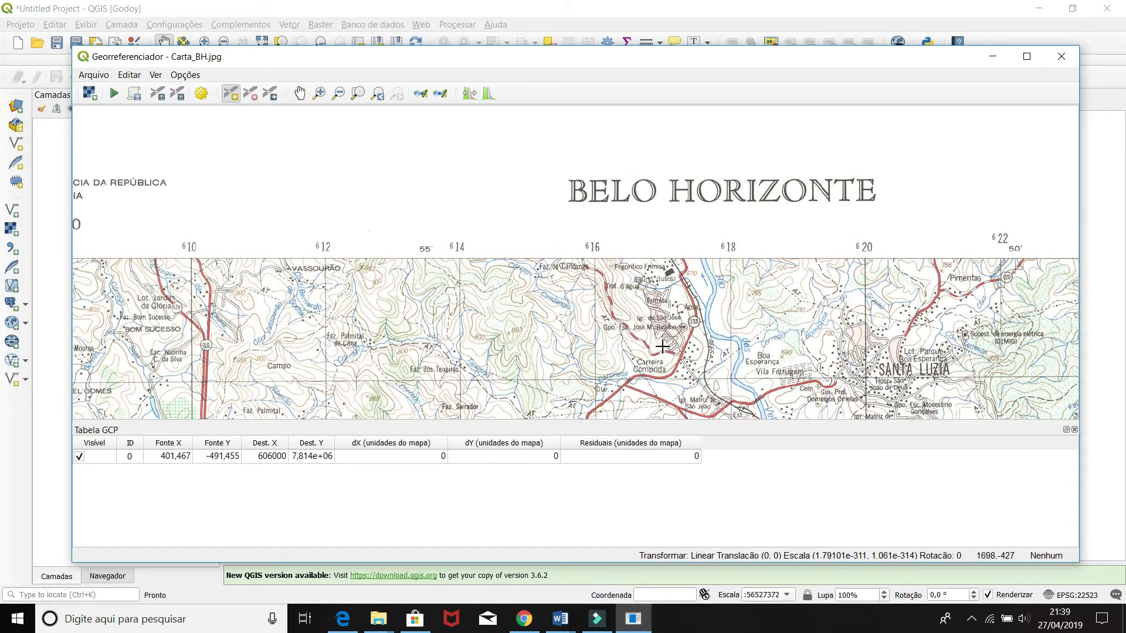
{"action": "scroll", "coordinate": [896, 344], "scroll_direction": "down", "scroll_amount": 1}
{"action": "left_click_drag", "start_coordinate": [965, 362], "coordinate": [821, 377]}
{"action": "left_click_drag", "start_coordinate": [962, 377], "coordinate": [880, 303]}
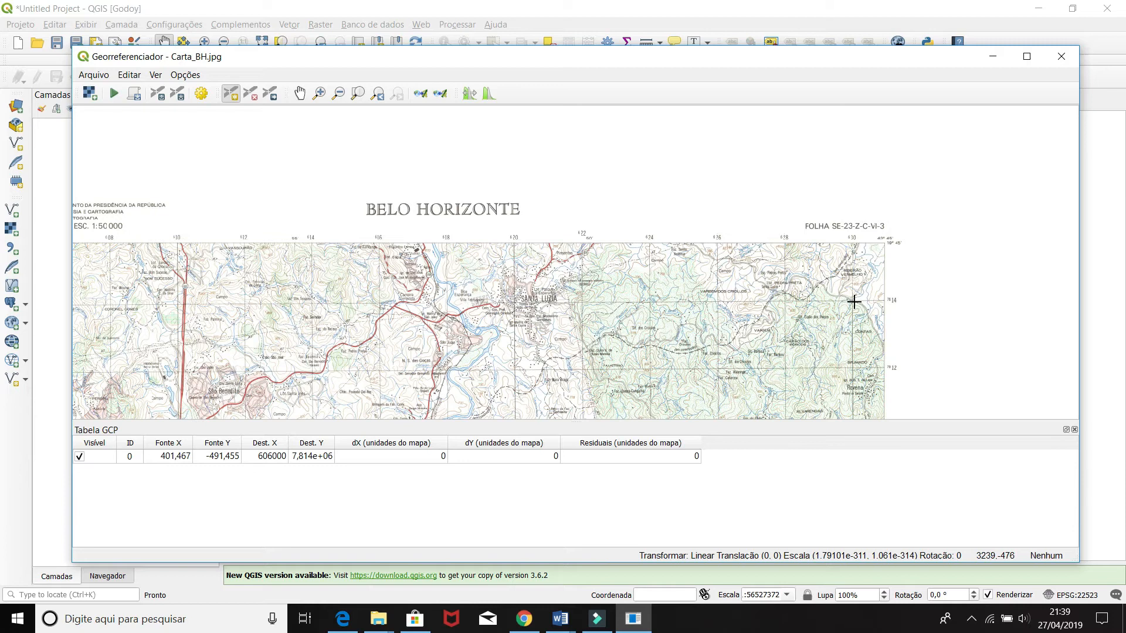
{"action": "scroll", "coordinate": [854, 301], "scroll_direction": "up", "scroll_amount": 2}
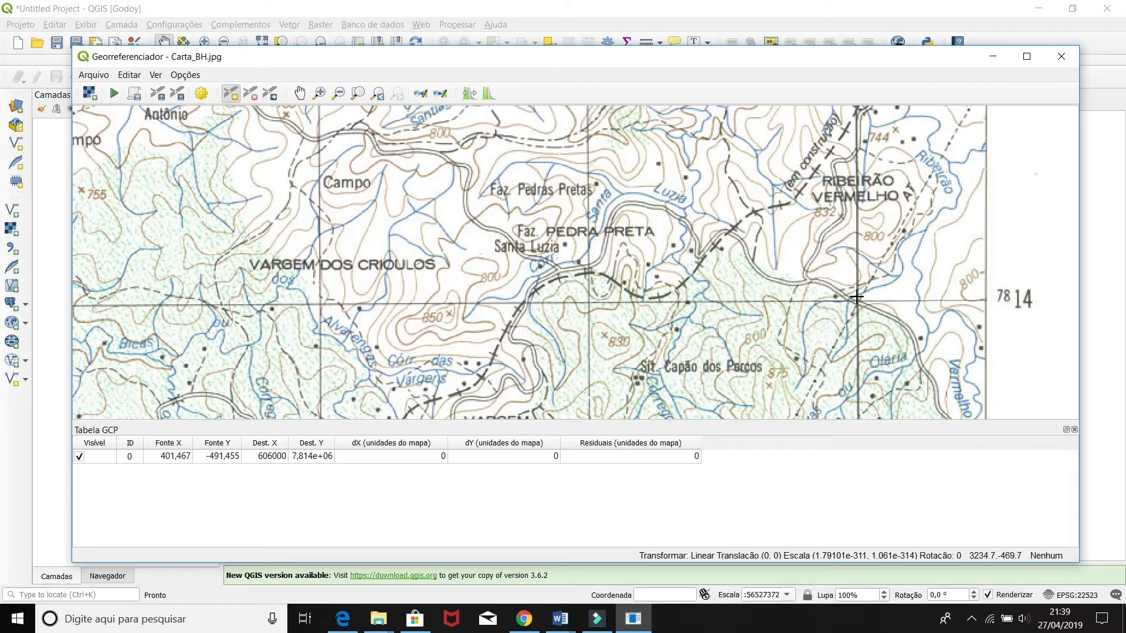
{"action": "scroll", "coordinate": [859, 301], "scroll_direction": "down", "scroll_amount": 1}
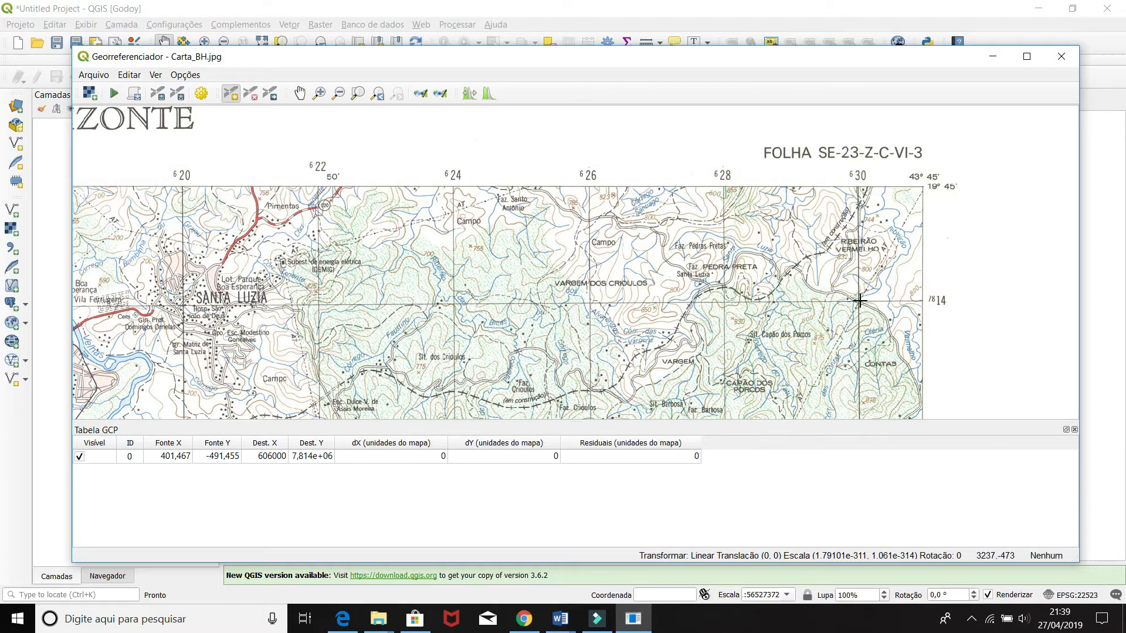
{"action": "scroll", "coordinate": [859, 301], "scroll_direction": "up", "scroll_amount": 5}
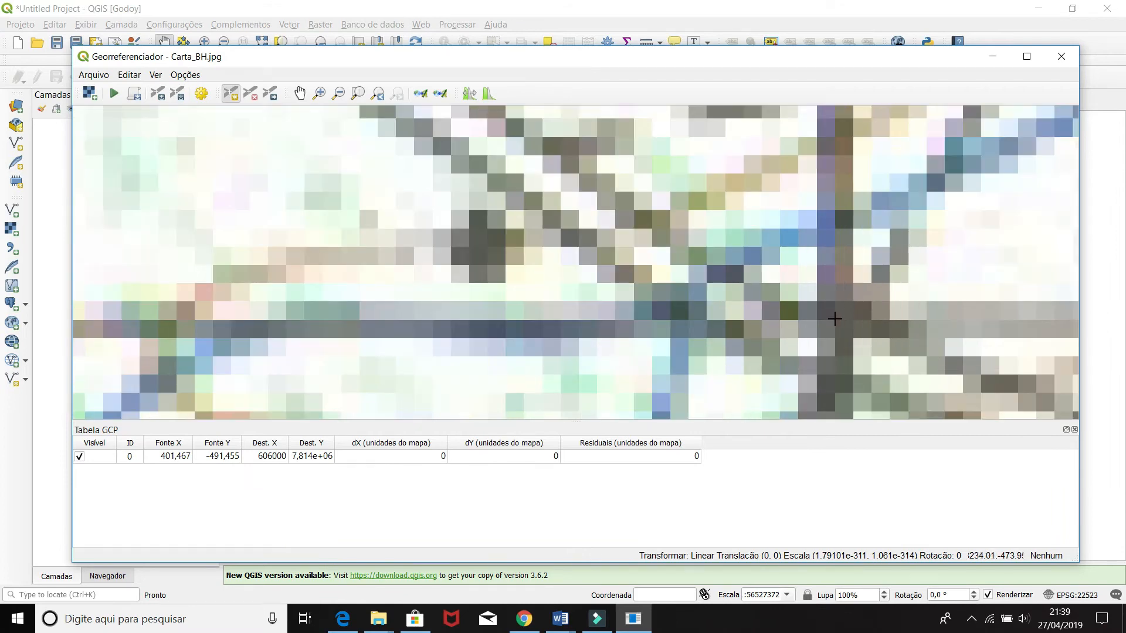
{"action": "left_click", "coordinate": [834, 318]}
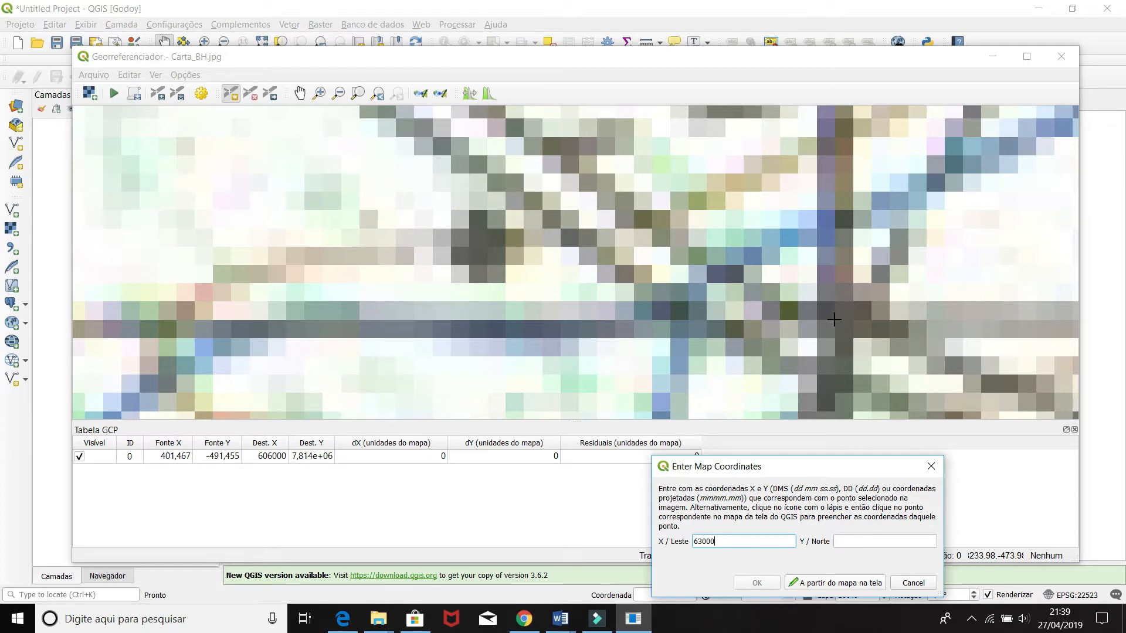
Step: Assign the upper-right control point the map coordinates X 630000 and Y 7814000
{"action": "key", "text": "Tab"}
{"action": "type", "text": "78"}
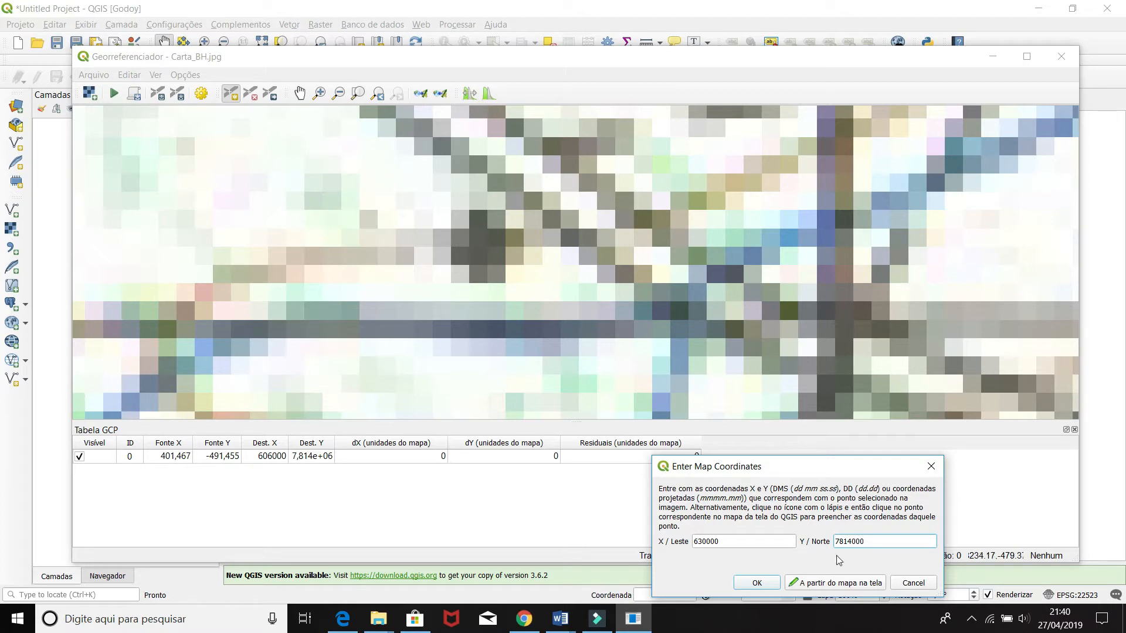
{"action": "left_click", "coordinate": [761, 584]}
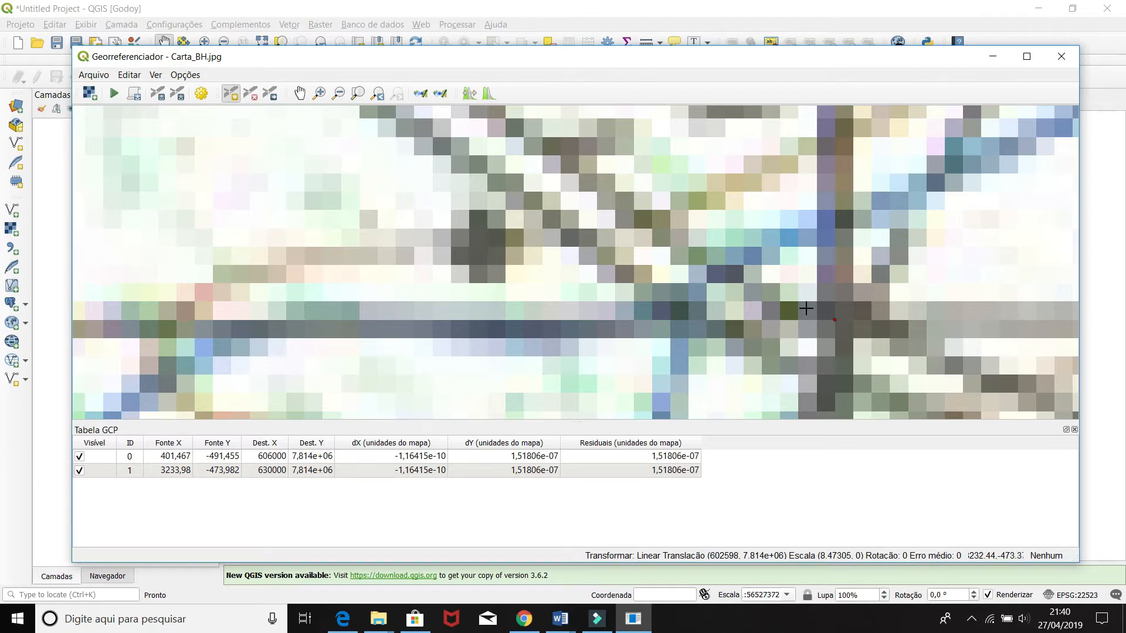
Step: Place a third control point exactly on the intersection of the 630 and 7790 grid lines near the map's lower-right corner
{"action": "scroll", "coordinate": [803, 307], "scroll_direction": "down", "scroll_amount": 2}
{"action": "scroll", "coordinate": [776, 266], "scroll_direction": "down", "scroll_amount": 1}
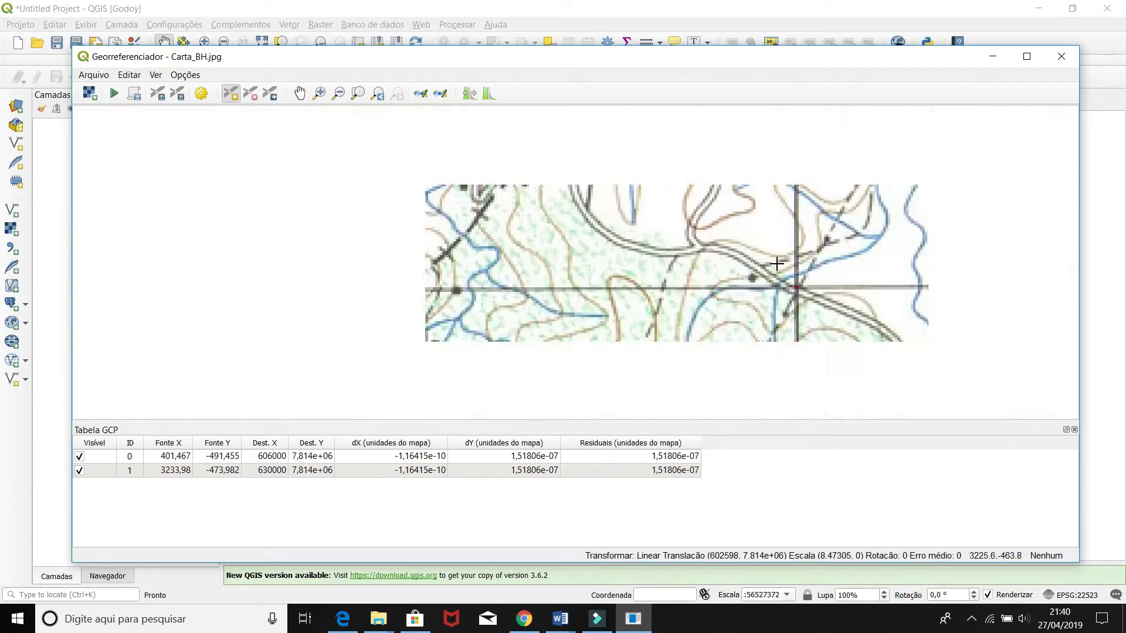
{"action": "scroll", "coordinate": [781, 254], "scroll_direction": "down", "scroll_amount": 2}
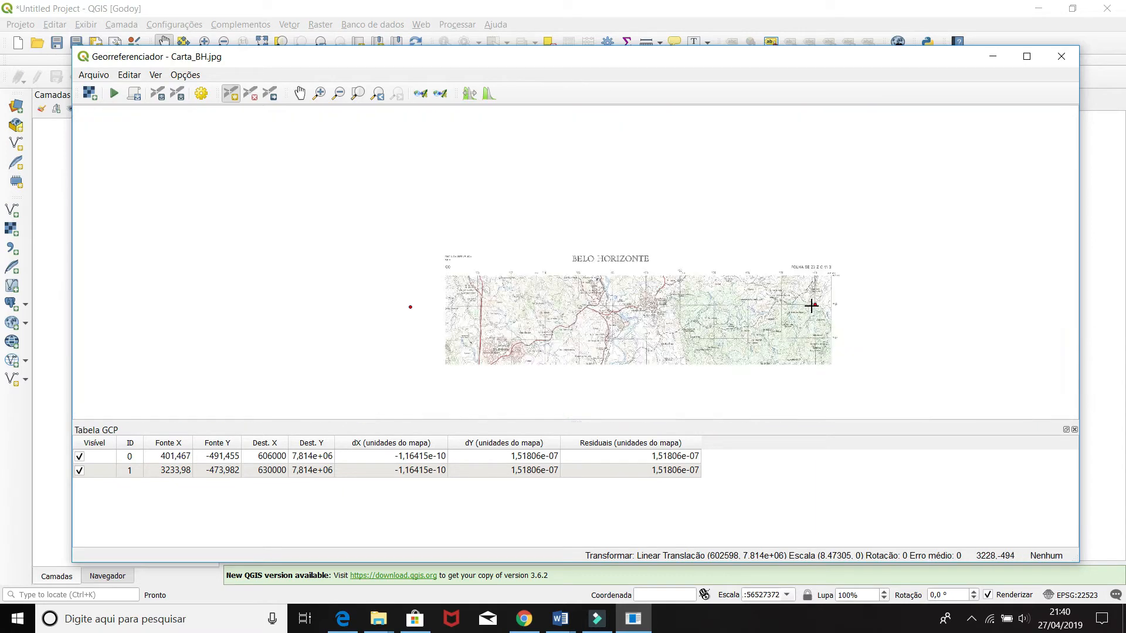
{"action": "scroll", "coordinate": [792, 343], "scroll_direction": "up", "scroll_amount": 3}
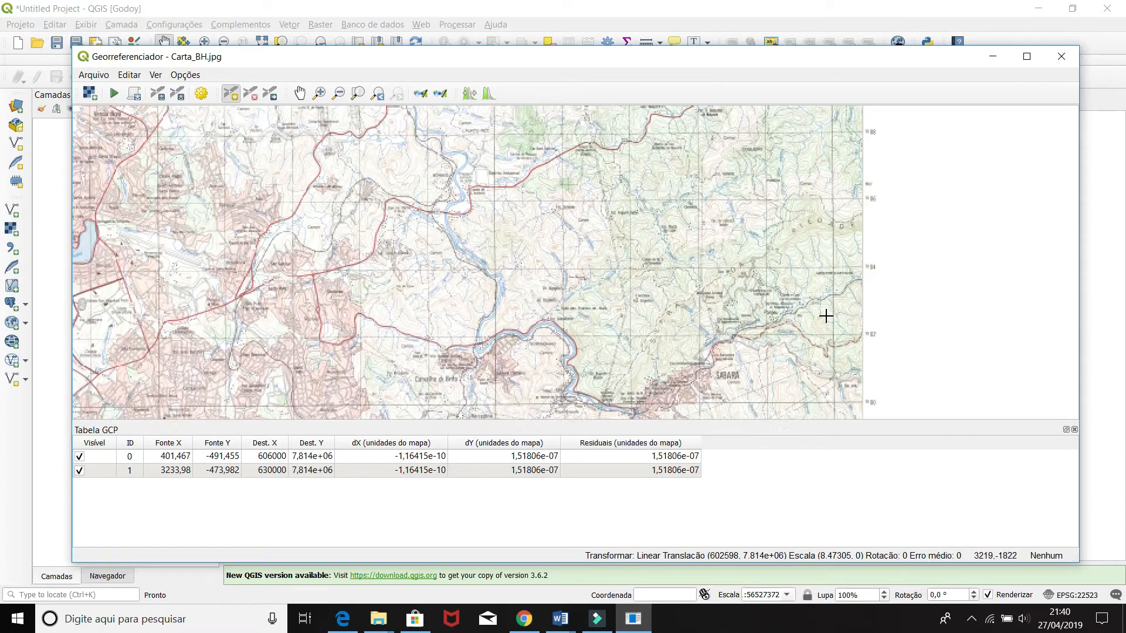
{"action": "scroll", "coordinate": [794, 262], "scroll_direction": "down", "scroll_amount": 2}
{"action": "scroll", "coordinate": [796, 299], "scroll_direction": "up", "scroll_amount": 3}
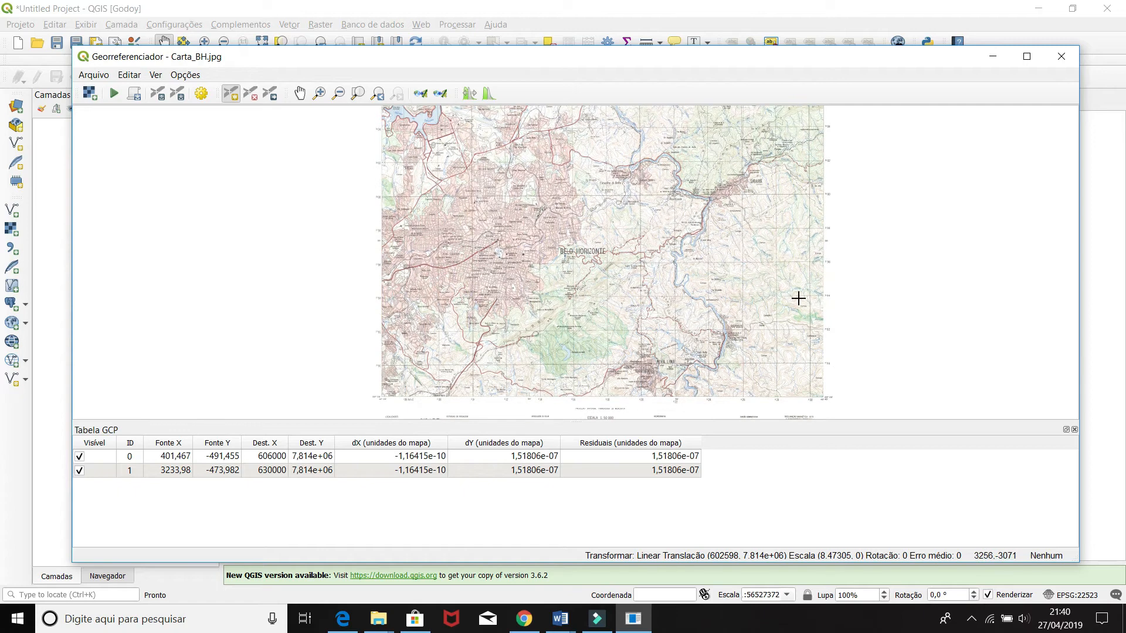
{"action": "left_click_drag", "start_coordinate": [777, 294], "coordinate": [803, 207]}
{"action": "scroll", "coordinate": [847, 273], "scroll_direction": "up", "scroll_amount": 1}
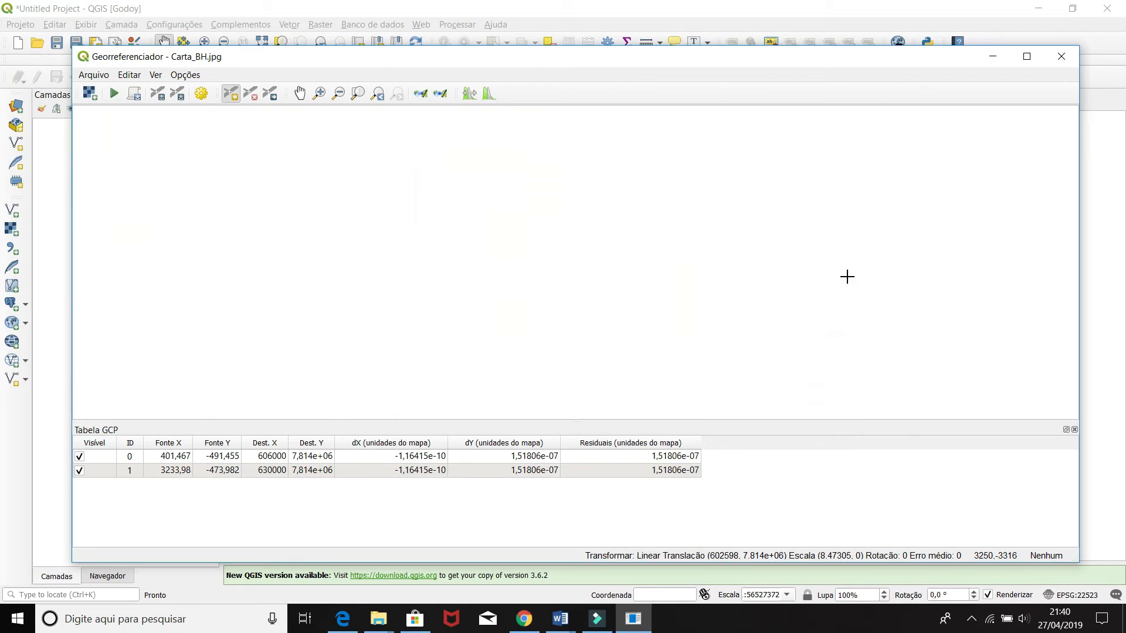
{"action": "scroll", "coordinate": [847, 276], "scroll_direction": "up", "scroll_amount": 1}
{"action": "scroll", "coordinate": [847, 276], "scroll_direction": "down", "scroll_amount": 1}
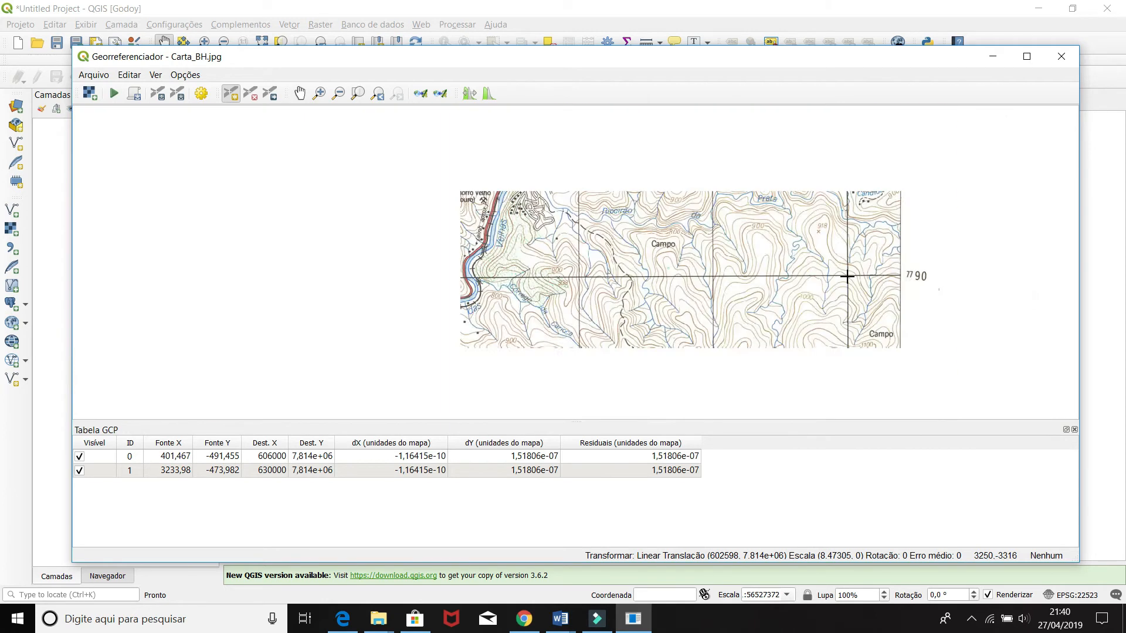
{"action": "scroll", "coordinate": [860, 373], "scroll_direction": "down", "scroll_amount": 1}
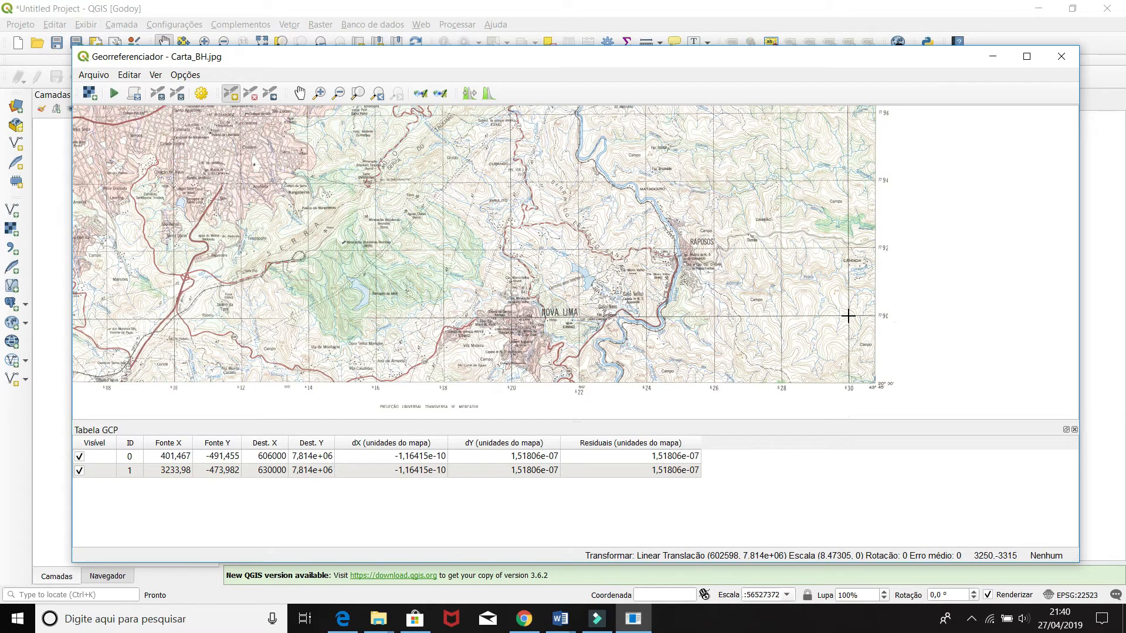
{"action": "scroll", "coordinate": [848, 316], "scroll_direction": "up", "scroll_amount": 1}
{"action": "scroll", "coordinate": [848, 315], "scroll_direction": "up", "scroll_amount": 1}
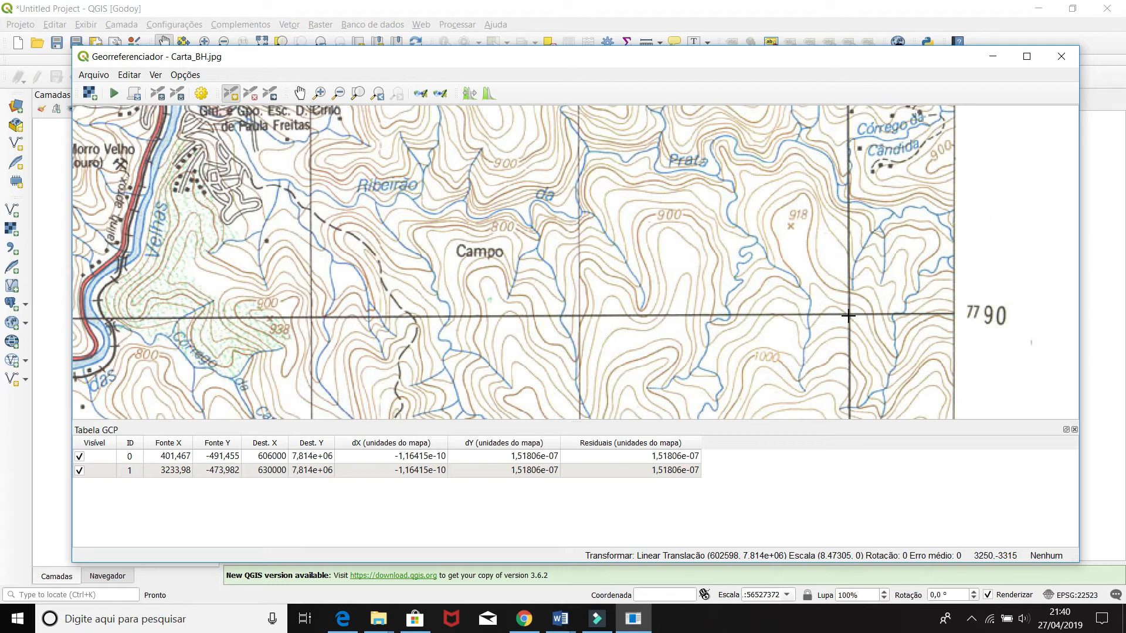
{"action": "scroll", "coordinate": [848, 315], "scroll_direction": "up", "scroll_amount": 4}
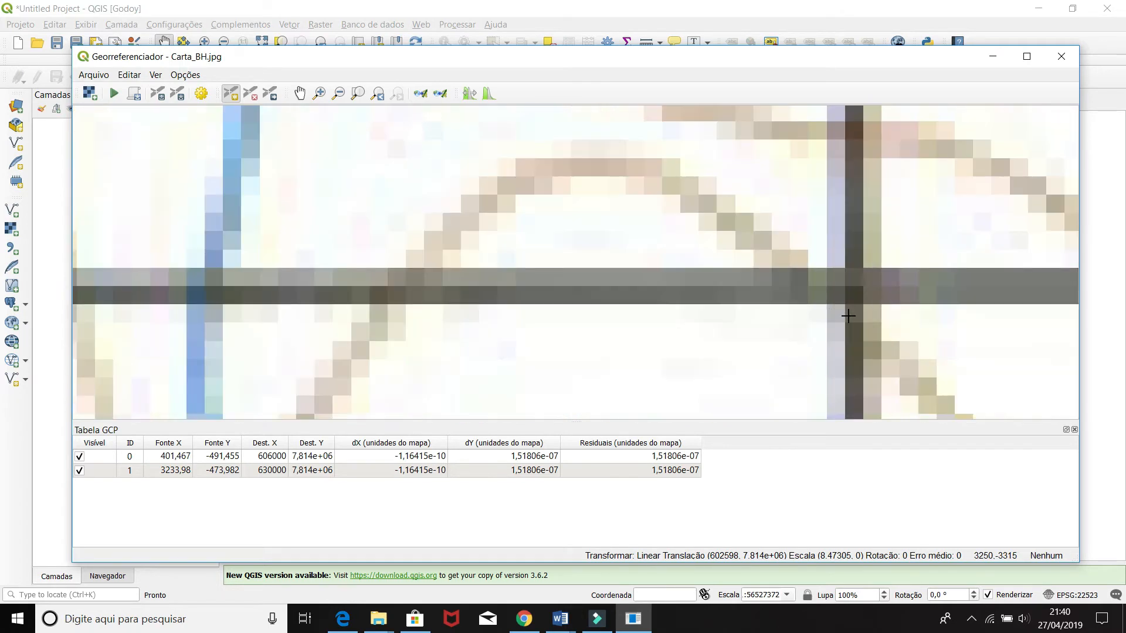
{"action": "scroll", "coordinate": [847, 296], "scroll_direction": "up", "scroll_amount": 1}
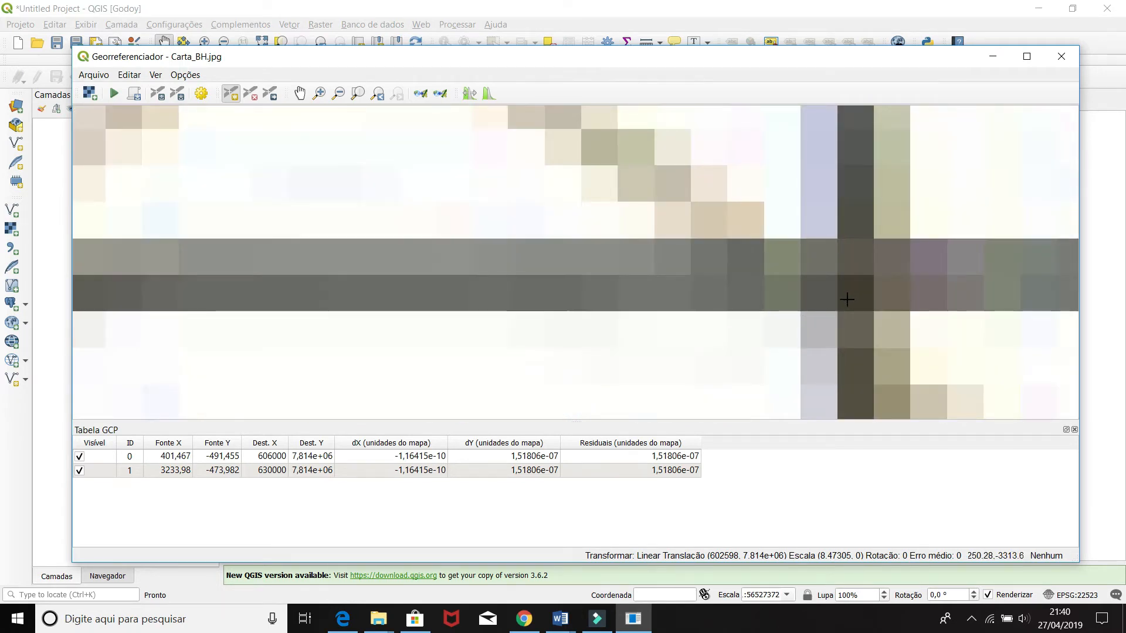
{"action": "scroll", "coordinate": [846, 293], "scroll_direction": "down", "scroll_amount": 5}
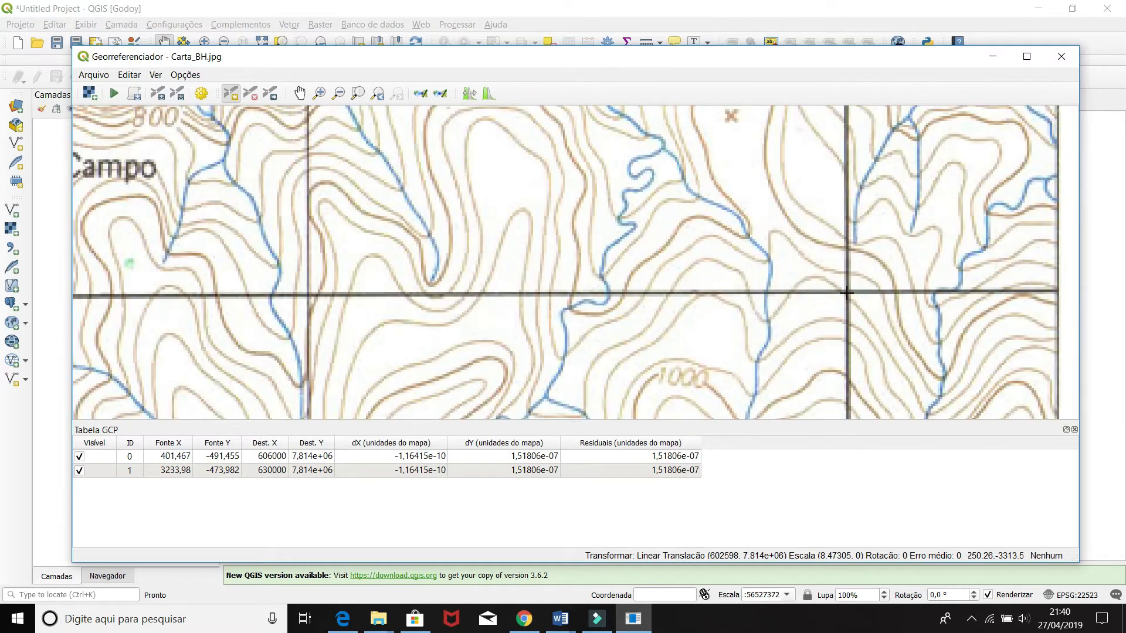
{"action": "scroll", "coordinate": [846, 293], "scroll_direction": "down", "scroll_amount": 3}
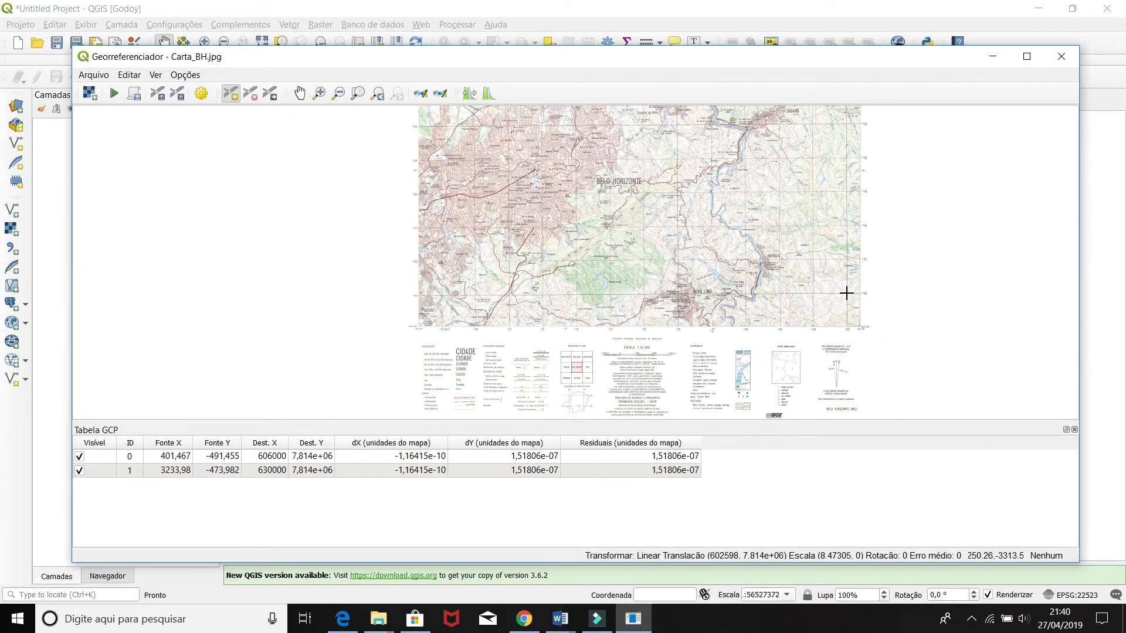
{"action": "scroll", "coordinate": [846, 293], "scroll_direction": "up", "scroll_amount": 7}
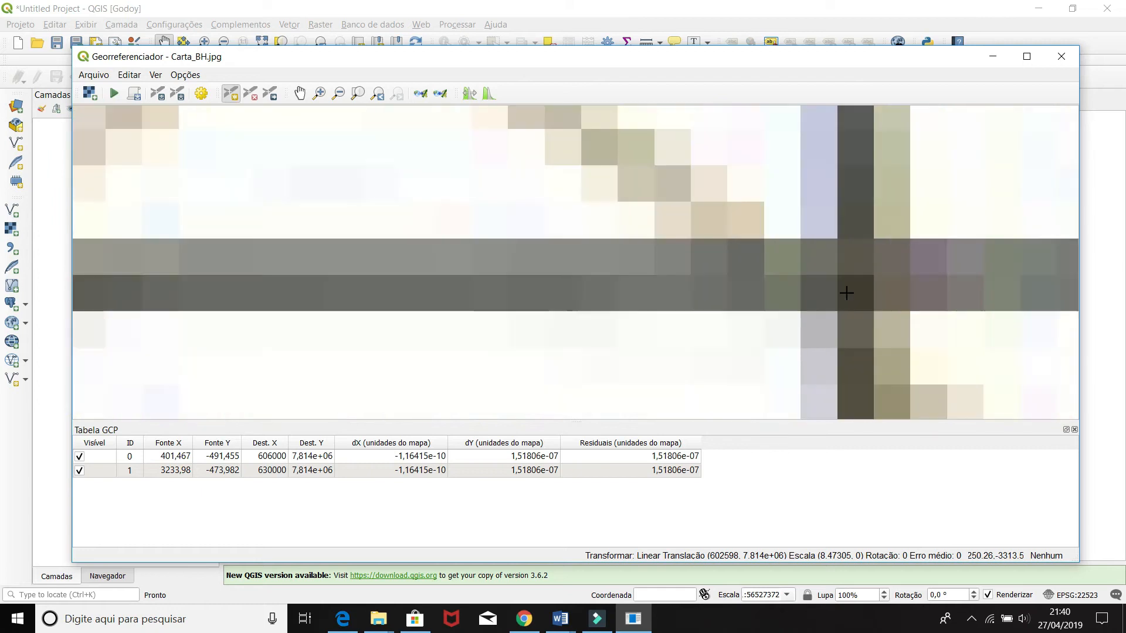
{"action": "left_click", "coordinate": [855, 289]}
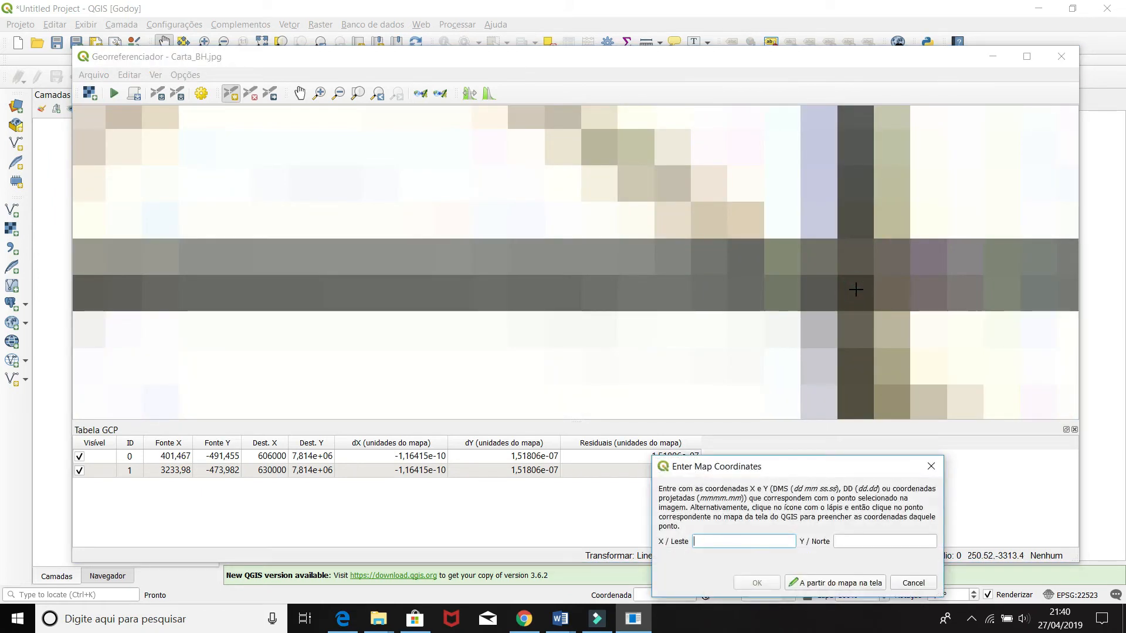
Step: Assign the lower-right control point the map coordinates X 630000 and Y 7790000
{"action": "type", "text": "63000"}
{"action": "key", "text": "Tab"}
{"action": "type", "text": "779000"}
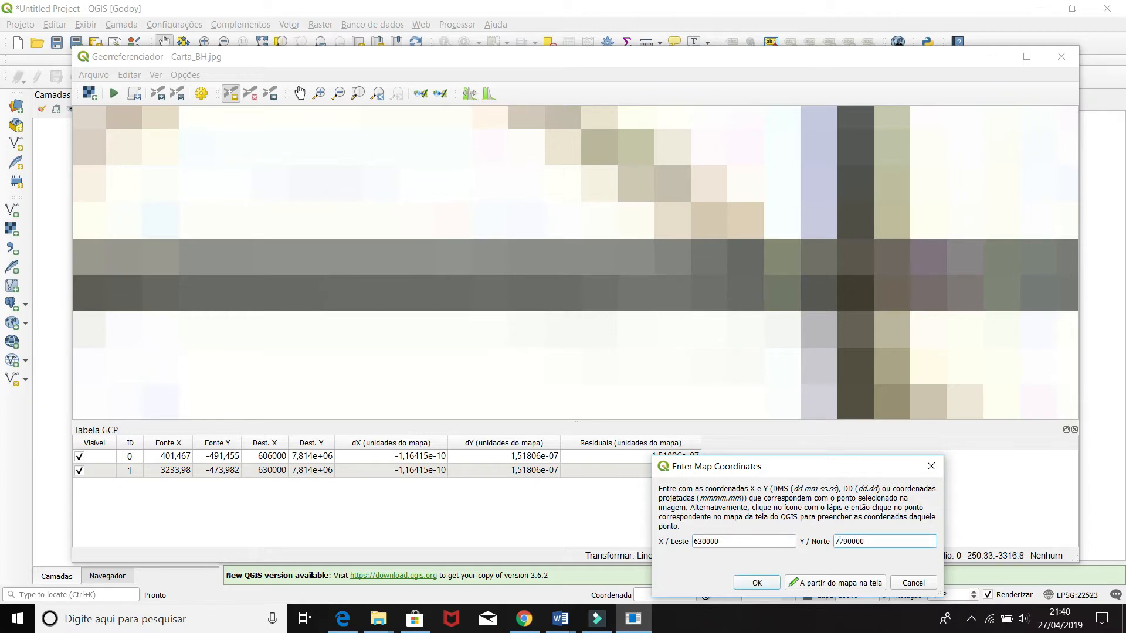
{"action": "left_click", "coordinate": [757, 582]}
Step: Place a fourth control point exactly on the intersection of the 606 and 7790 grid lines near the map's lower-left corner
{"action": "scroll", "coordinate": [770, 353], "scroll_direction": "down", "scroll_amount": 2}
{"action": "scroll", "coordinate": [770, 353], "scroll_direction": "down", "scroll_amount": 5}
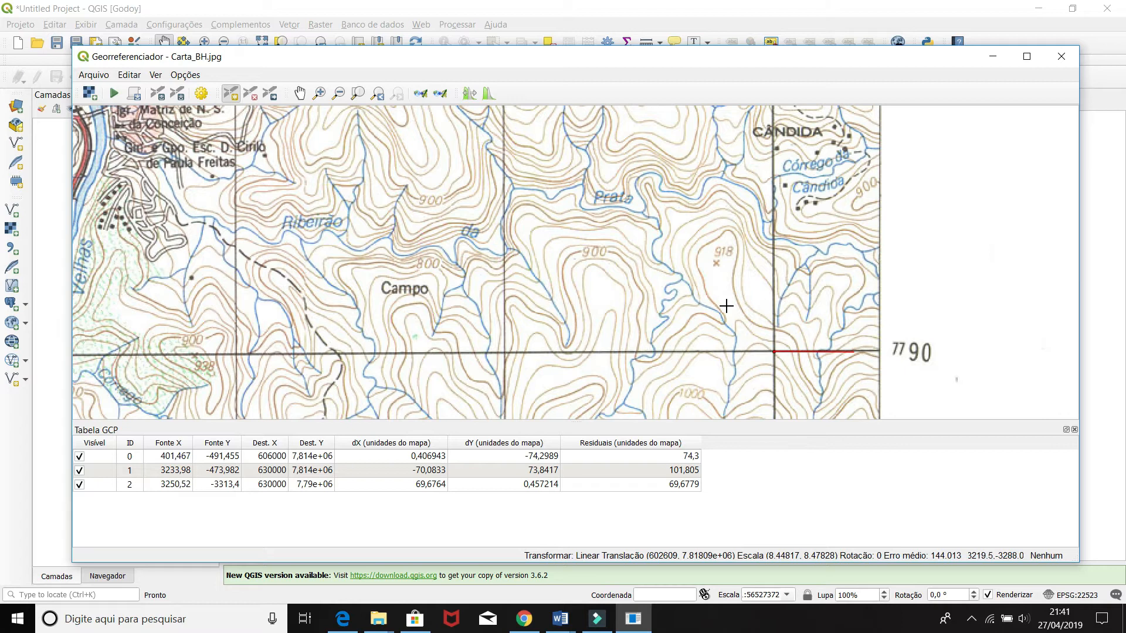
{"action": "scroll", "coordinate": [722, 300], "scroll_direction": "down", "scroll_amount": 2}
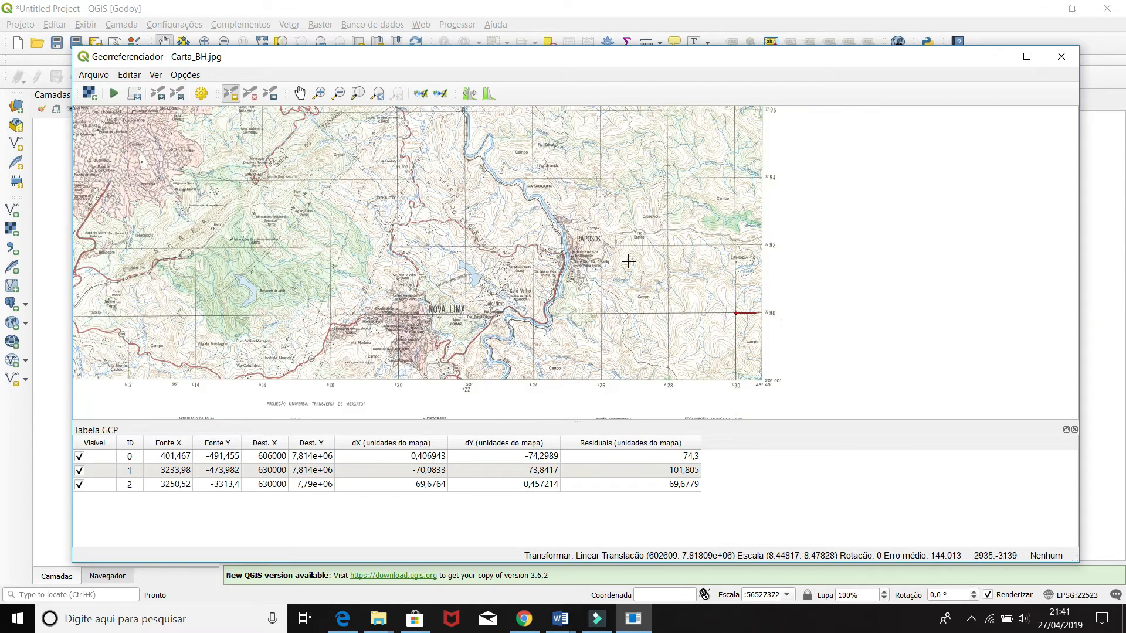
{"action": "left_click_drag", "start_coordinate": [586, 250], "coordinate": [802, 256]}
{"action": "left_click_drag", "start_coordinate": [468, 304], "coordinate": [628, 300]}
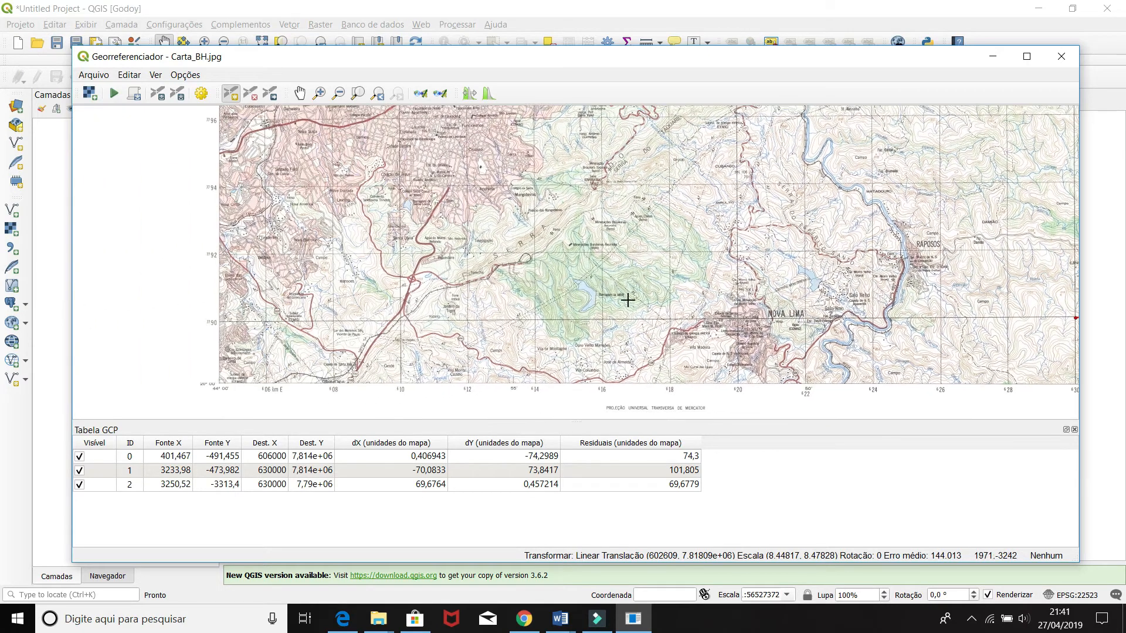
{"action": "left_click_drag", "start_coordinate": [473, 301], "coordinate": [516, 309]}
{"action": "scroll", "coordinate": [368, 319], "scroll_direction": "up", "scroll_amount": 2}
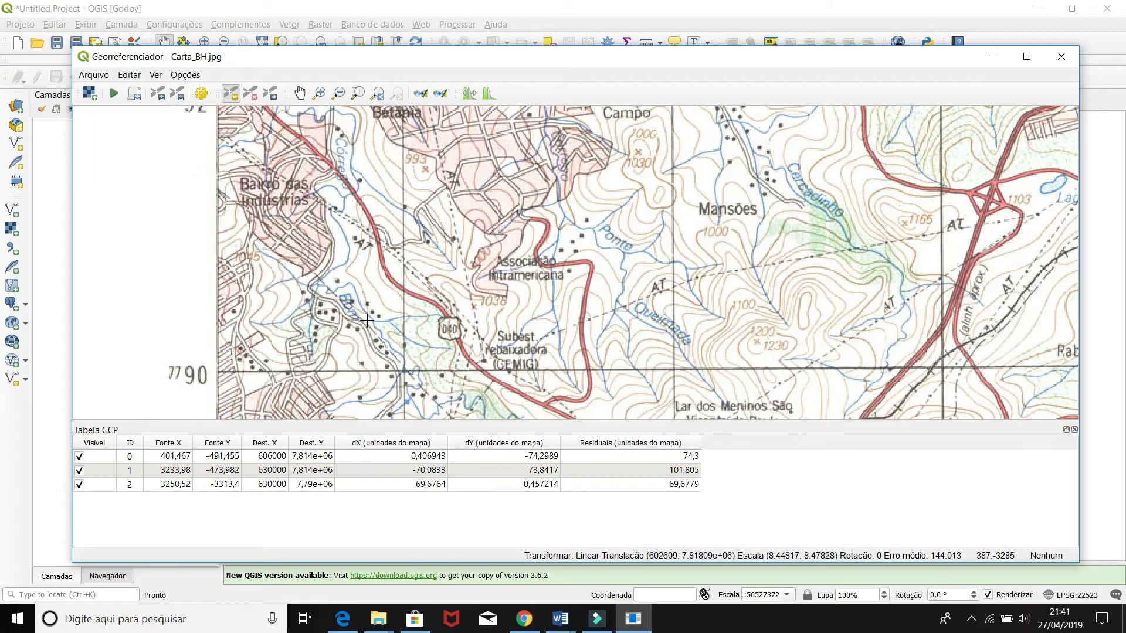
{"action": "left_click_drag", "start_coordinate": [401, 367], "coordinate": [472, 248]}
{"action": "scroll", "coordinate": [435, 392], "scroll_direction": "down", "scroll_amount": 3}
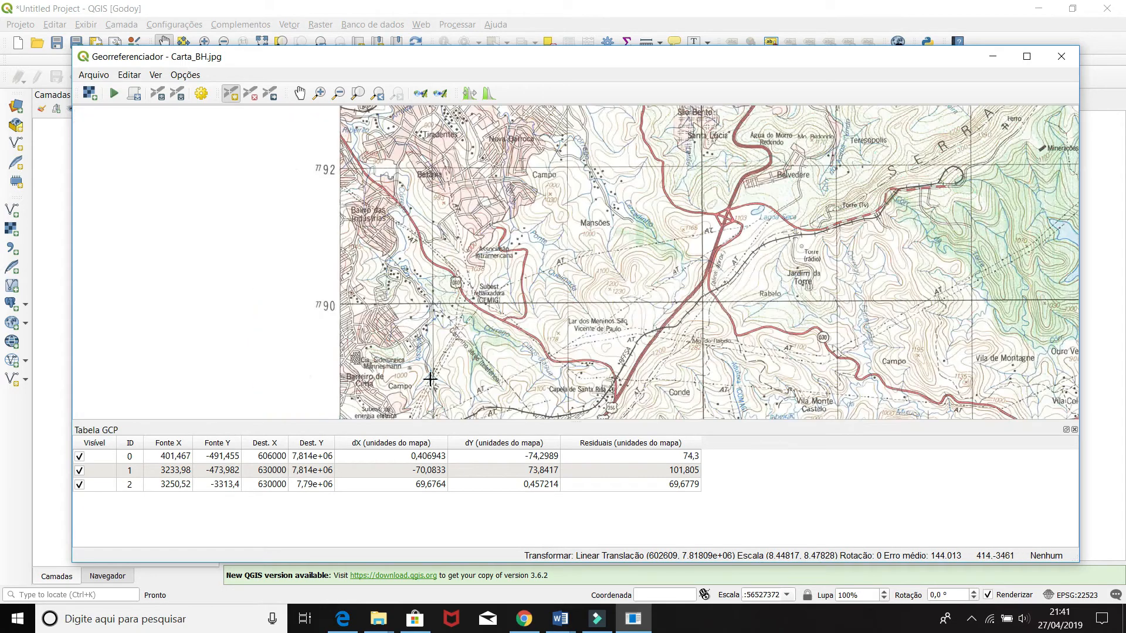
{"action": "left_click_drag", "start_coordinate": [451, 362], "coordinate": [479, 282]}
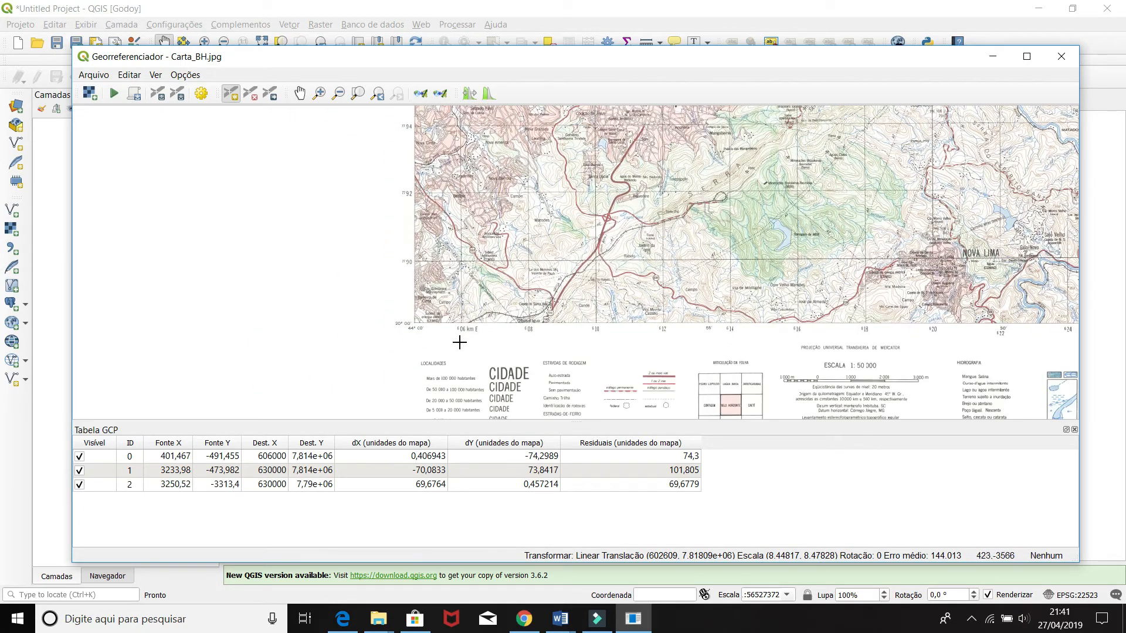
{"action": "scroll", "coordinate": [458, 343], "scroll_direction": "up", "scroll_amount": 3}
{"action": "scroll", "coordinate": [457, 237], "scroll_direction": "down", "scroll_amount": 3}
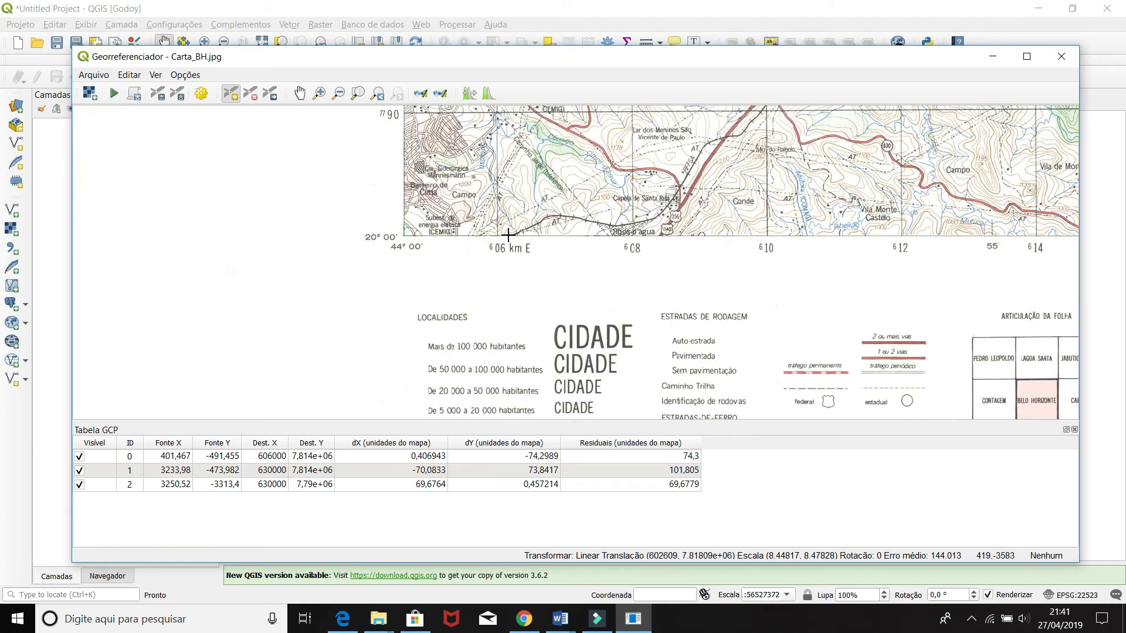
{"action": "scroll", "coordinate": [483, 302], "scroll_direction": "up", "scroll_amount": 1}
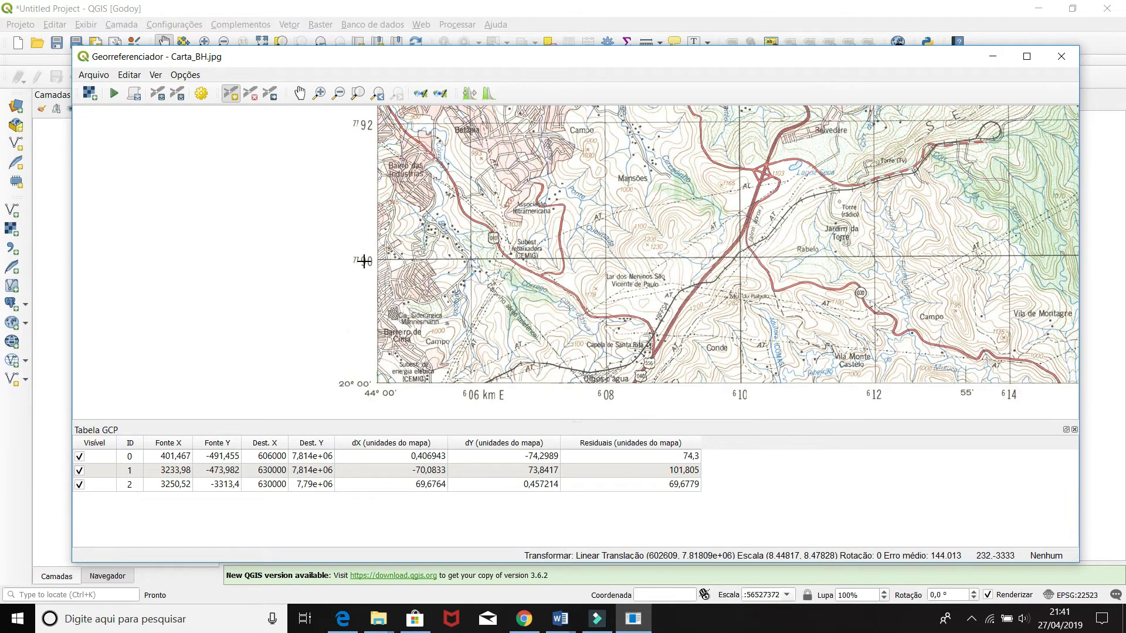
{"action": "left_click_drag", "start_coordinate": [475, 265], "coordinate": [452, 326]}
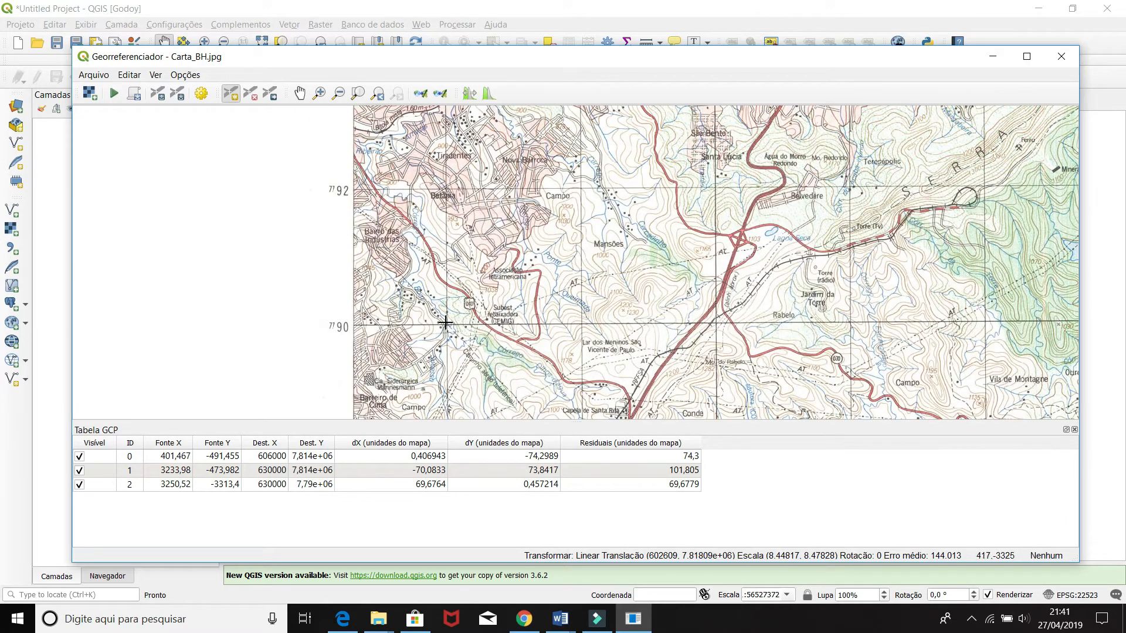
{"action": "scroll", "coordinate": [445, 323], "scroll_direction": "up", "scroll_amount": 3}
{"action": "scroll", "coordinate": [453, 338], "scroll_direction": "up", "scroll_amount": 1}
{"action": "scroll", "coordinate": [454, 344], "scroll_direction": "up", "scroll_amount": 2}
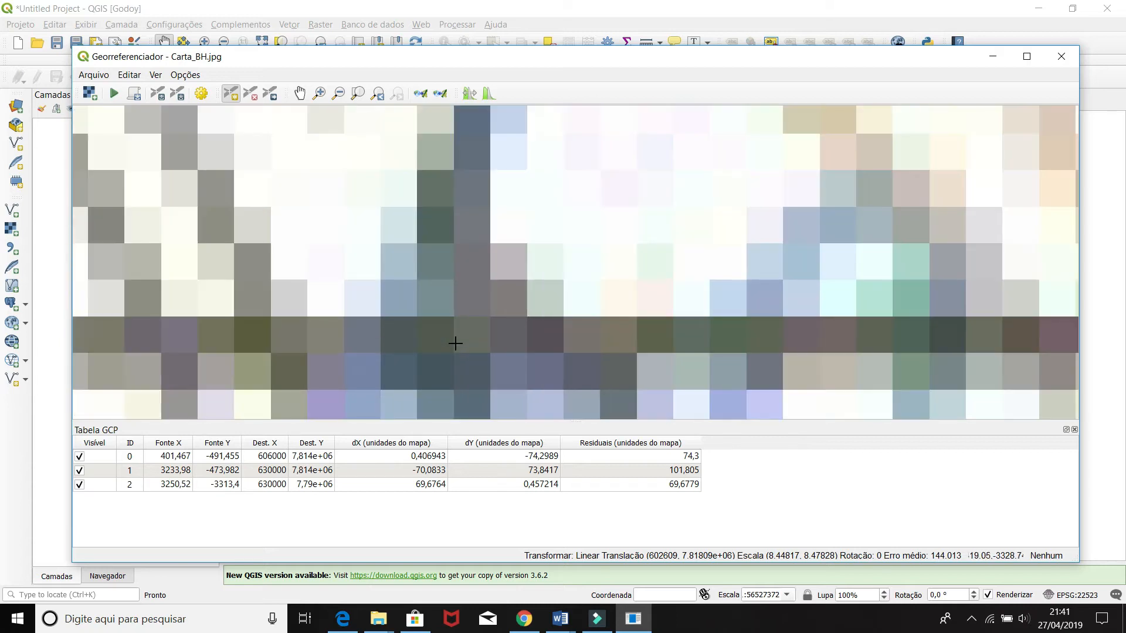
{"action": "left_click", "coordinate": [453, 352]}
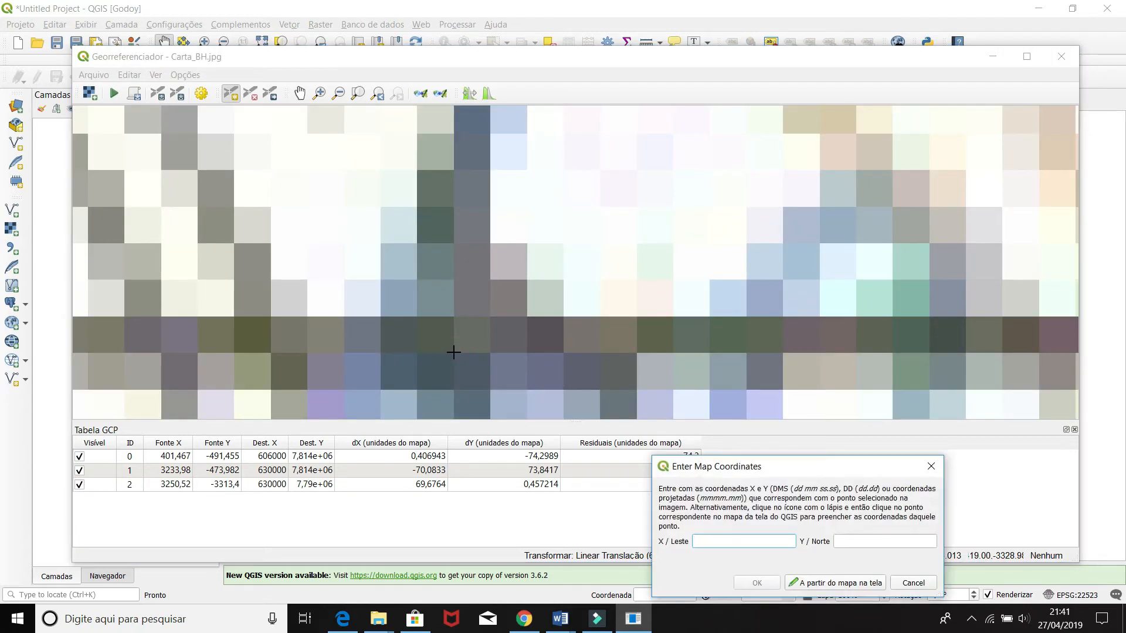
Step: Assign the lower-left control point the map coordinates X 606000 and Y 7790000
{"action": "key", "text": "Tab"}
{"action": "type", "text": "77"}
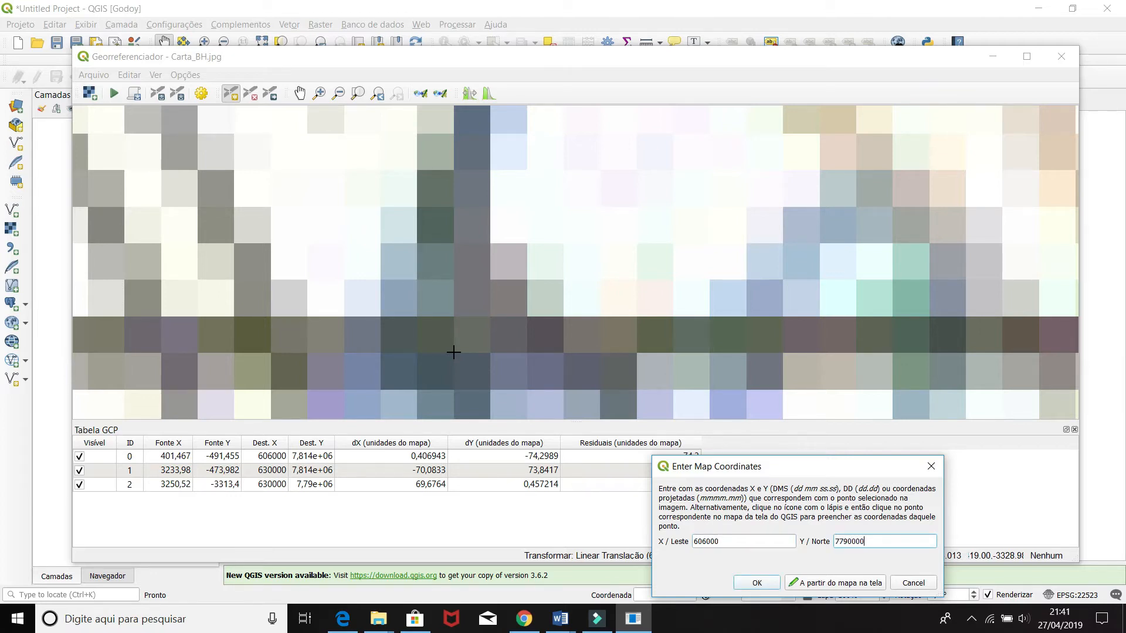
{"action": "left_click", "coordinate": [757, 583]}
Step: Review the four corner control points and their residual lines over the whole map sheet
{"action": "scroll", "coordinate": [546, 137], "scroll_direction": "down", "scroll_amount": 1}
{"action": "scroll", "coordinate": [547, 138], "scroll_direction": "down", "scroll_amount": 3}
{"action": "left_click_drag", "start_coordinate": [645, 140], "coordinate": [597, 290]}
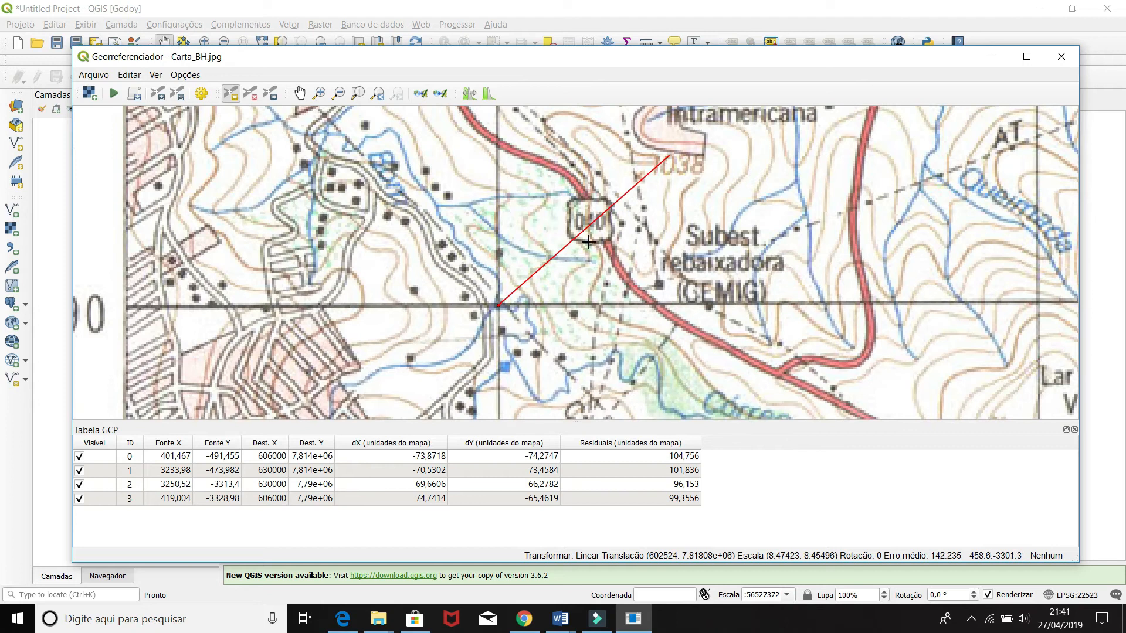
{"action": "scroll", "coordinate": [588, 241], "scroll_direction": "down", "scroll_amount": 2}
{"action": "scroll", "coordinate": [588, 284], "scroll_direction": "down", "scroll_amount": 3}
{"action": "left_click_drag", "start_coordinate": [834, 271], "coordinate": [701, 319]}
{"action": "left_click_drag", "start_coordinate": [691, 229], "coordinate": [674, 323]}
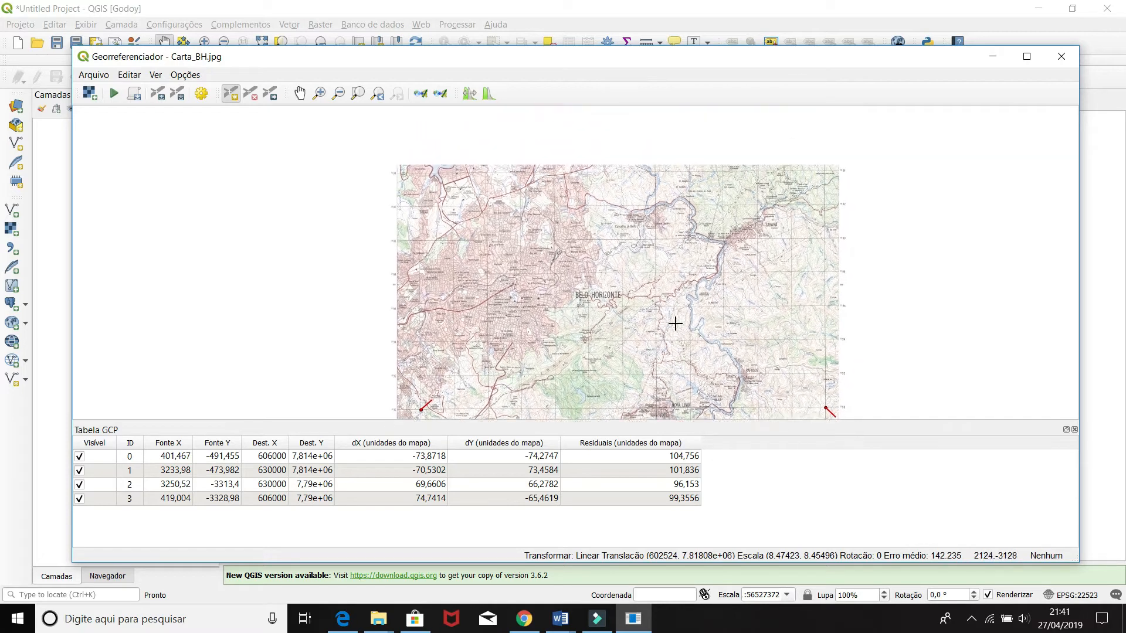
{"action": "left_click_drag", "start_coordinate": [674, 256], "coordinate": [670, 350]}
{"action": "scroll", "coordinate": [670, 251], "scroll_direction": "down", "scroll_amount": 1}
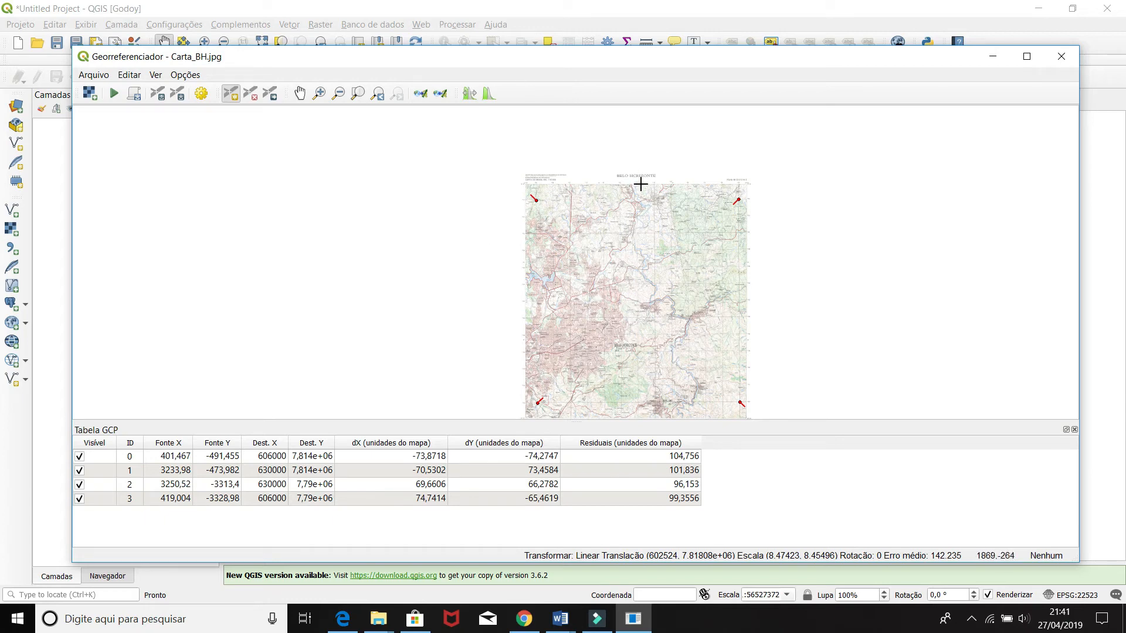
{"action": "scroll", "coordinate": [640, 184], "scroll_direction": "up", "scroll_amount": 3}
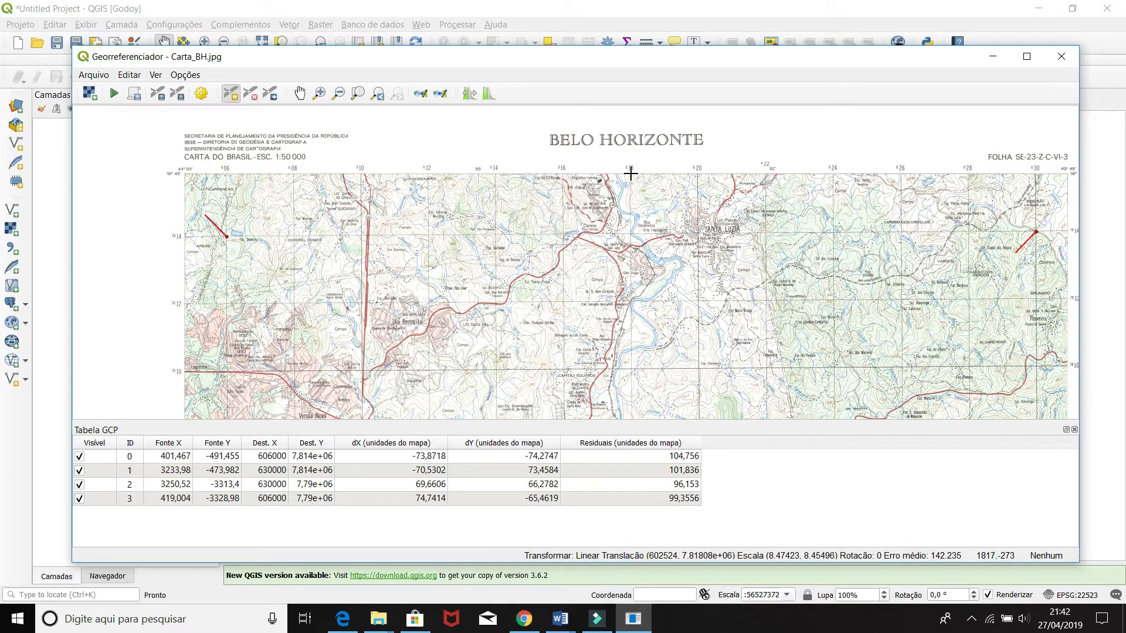
{"action": "scroll", "coordinate": [632, 277], "scroll_direction": "down", "scroll_amount": 1}
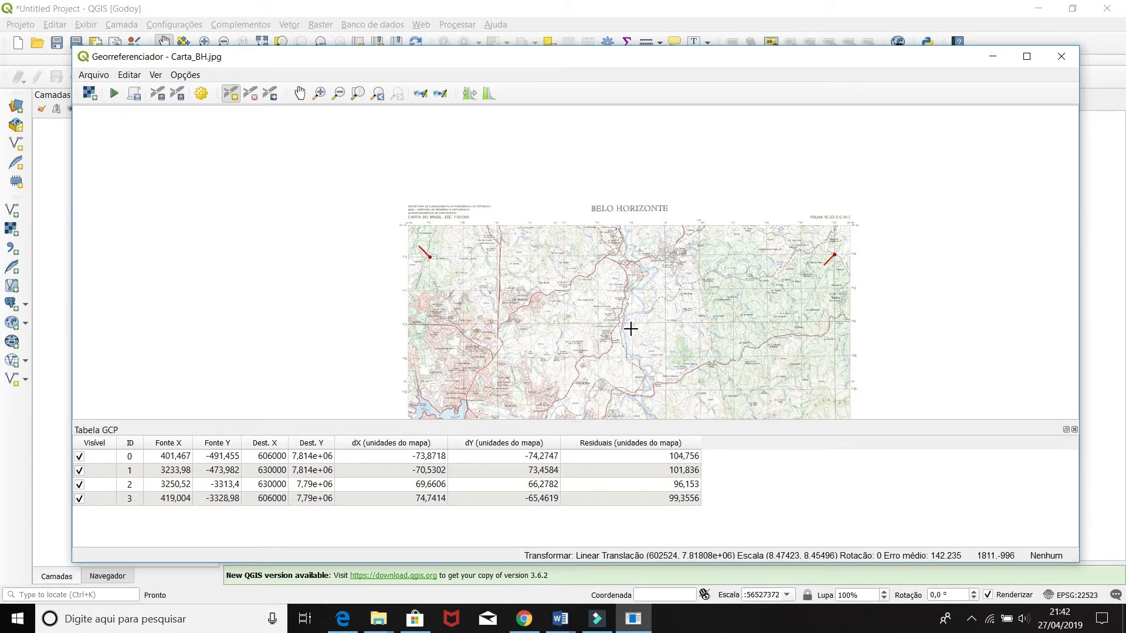
{"action": "scroll", "coordinate": [631, 321], "scroll_direction": "down", "scroll_amount": 1}
{"action": "left_click_drag", "start_coordinate": [633, 343], "coordinate": [649, 269]}
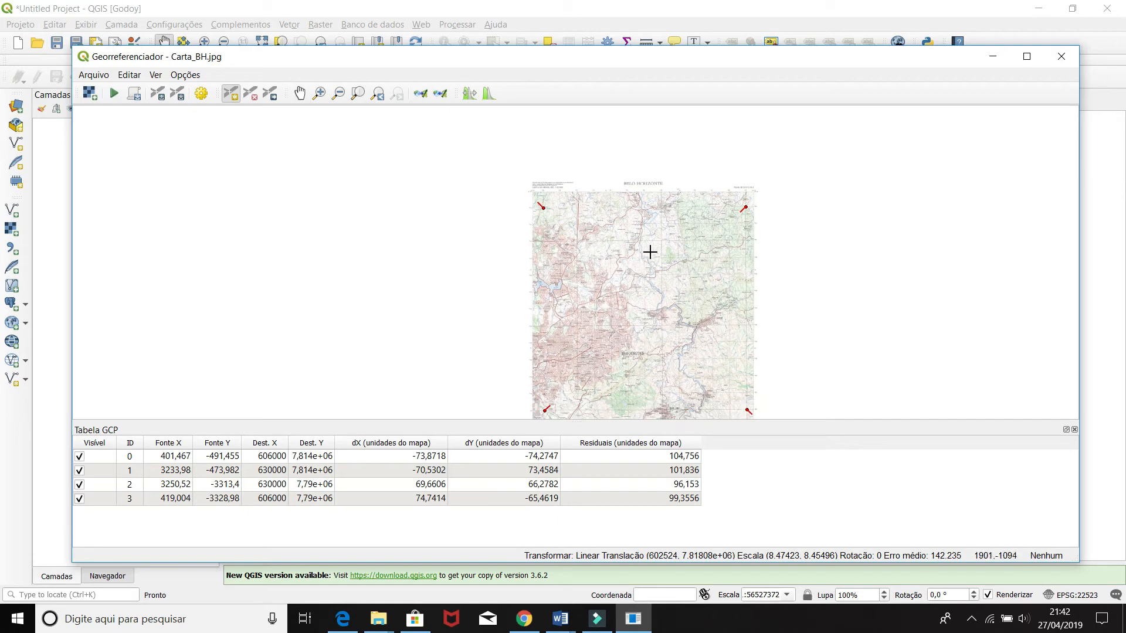
Step: Examine the 7804 grid line and its intersections across the central part of the map sheet
{"action": "scroll", "coordinate": [590, 311], "scroll_direction": "up", "scroll_amount": 2}
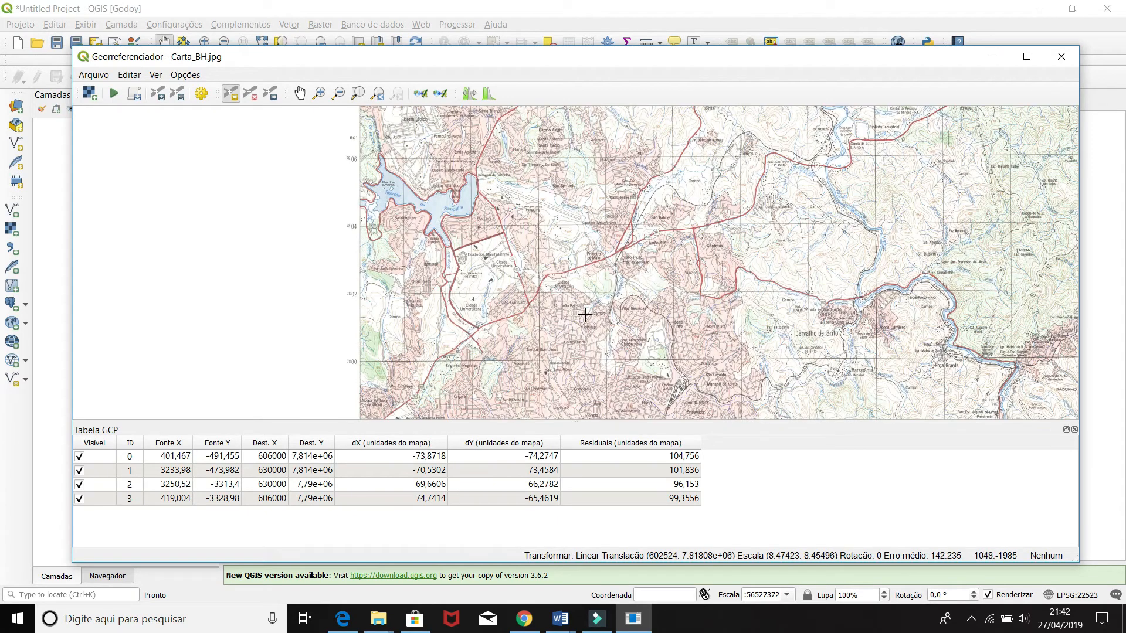
{"action": "scroll", "coordinate": [423, 267], "scroll_direction": "up", "scroll_amount": 1}
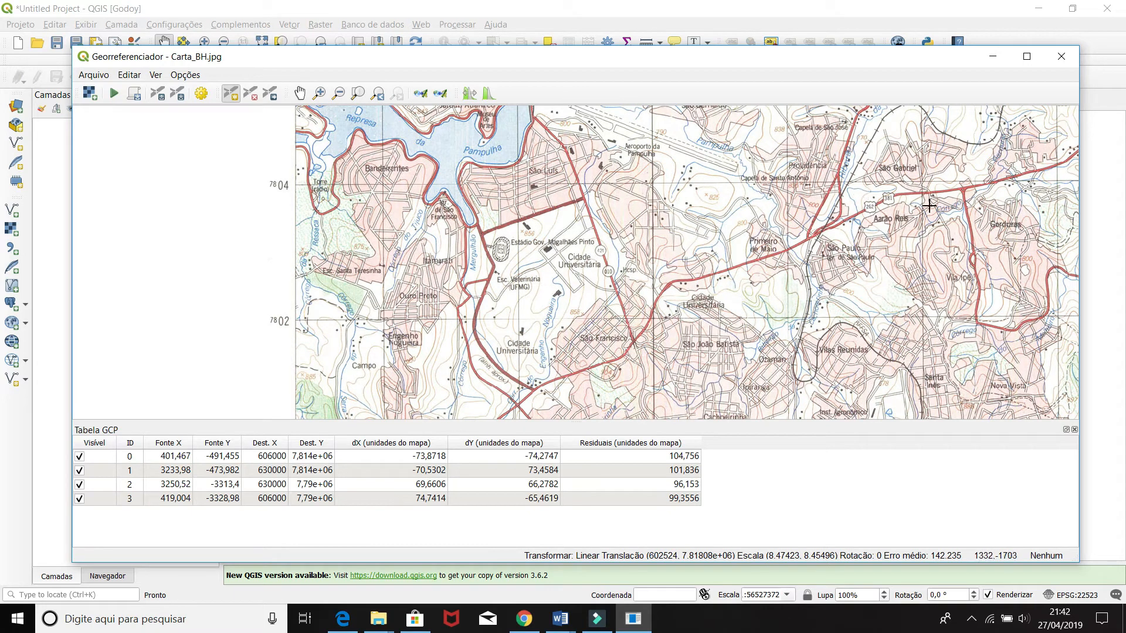
{"action": "scroll", "coordinate": [975, 216], "scroll_direction": "down", "scroll_amount": 1}
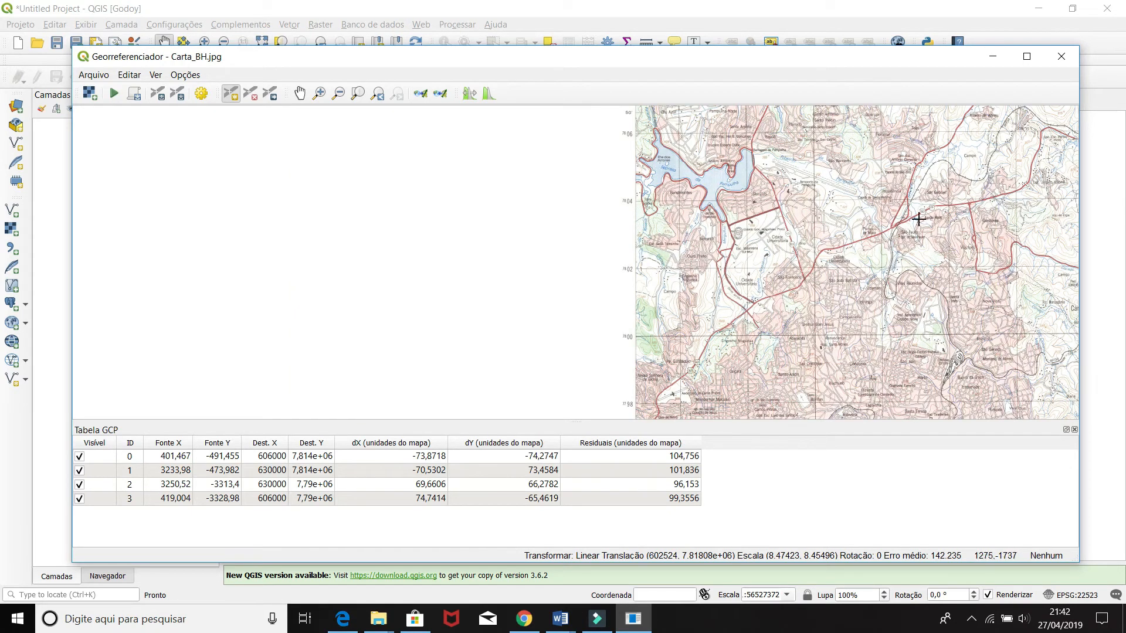
{"action": "scroll", "coordinate": [778, 224], "scroll_direction": "up", "scroll_amount": 2}
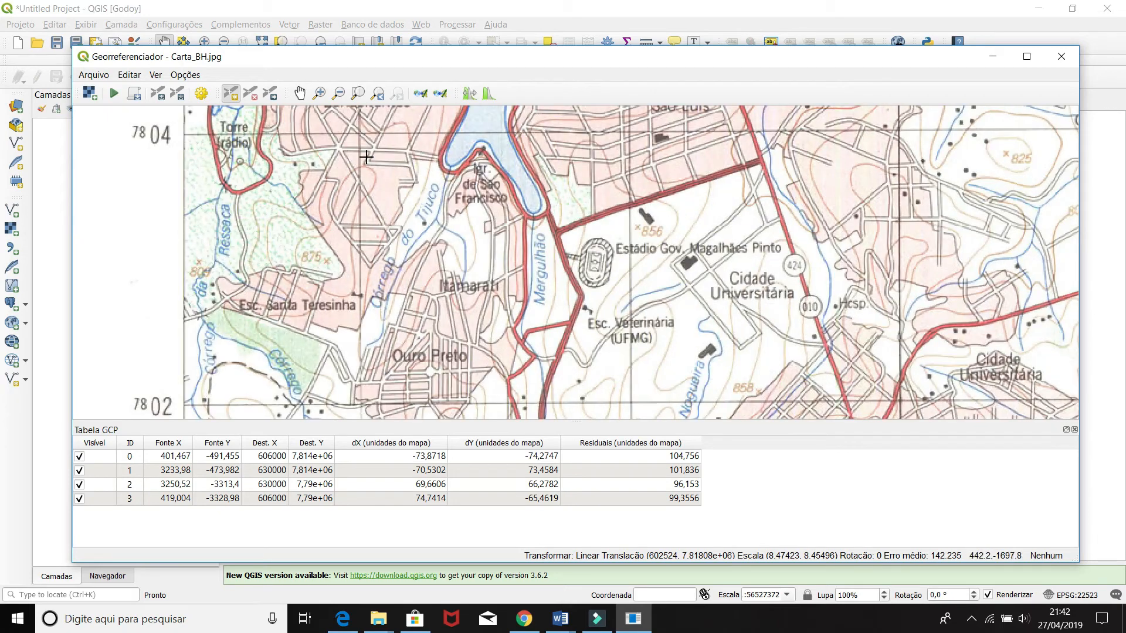
{"action": "scroll", "coordinate": [1043, 223], "scroll_direction": "down", "scroll_amount": 3}
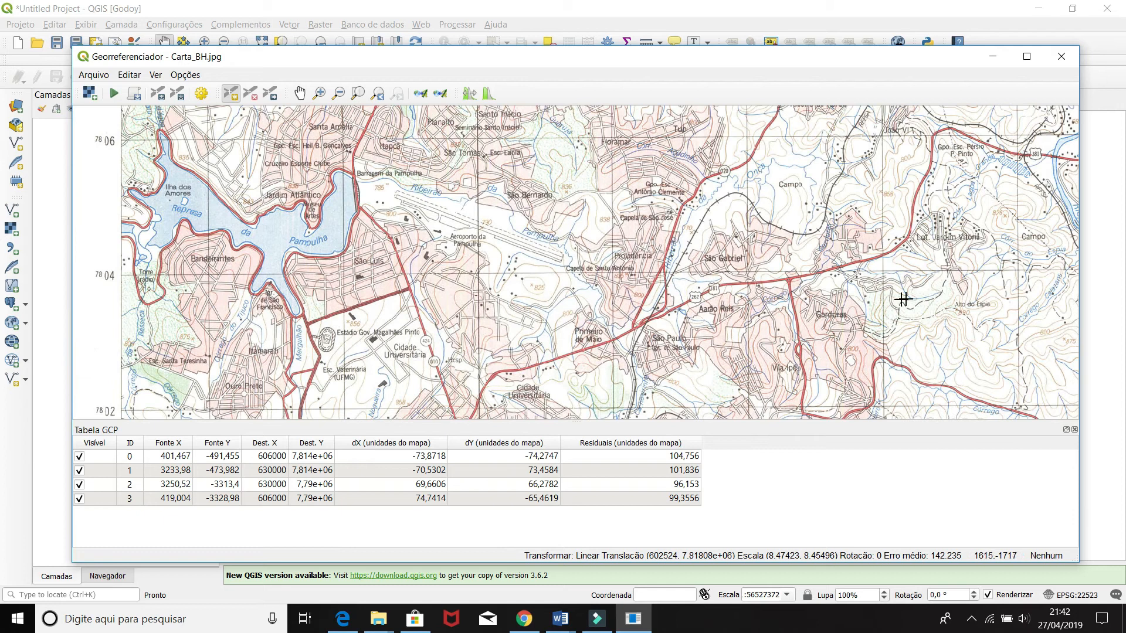
{"action": "scroll", "coordinate": [899, 299], "scroll_direction": "up", "scroll_amount": 2}
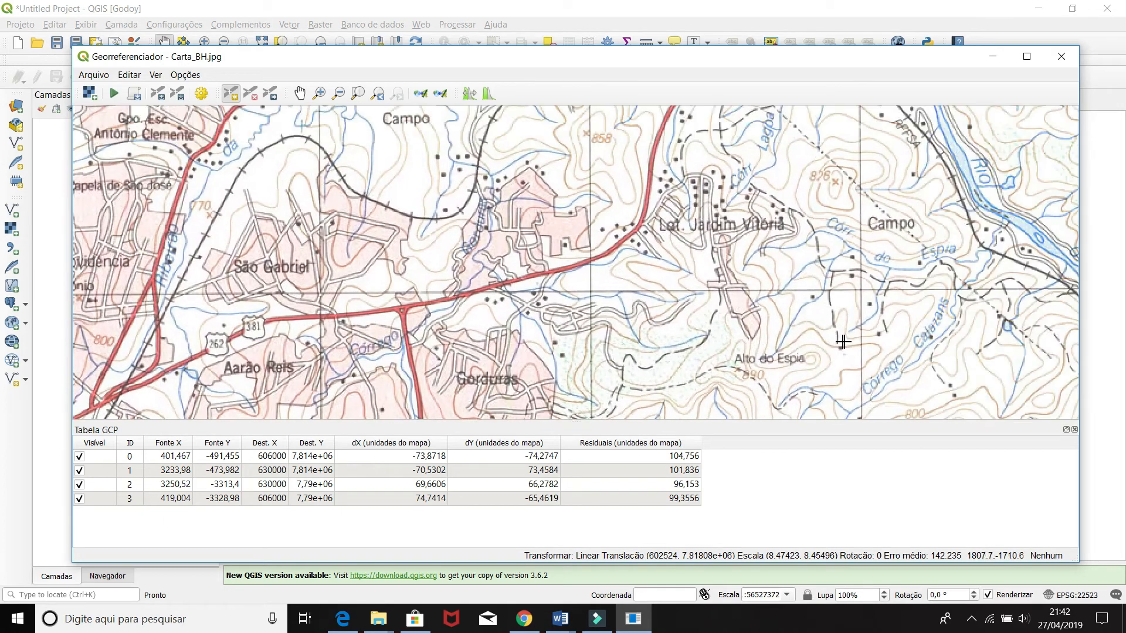
{"action": "left_click_drag", "start_coordinate": [832, 310], "coordinate": [681, 316]}
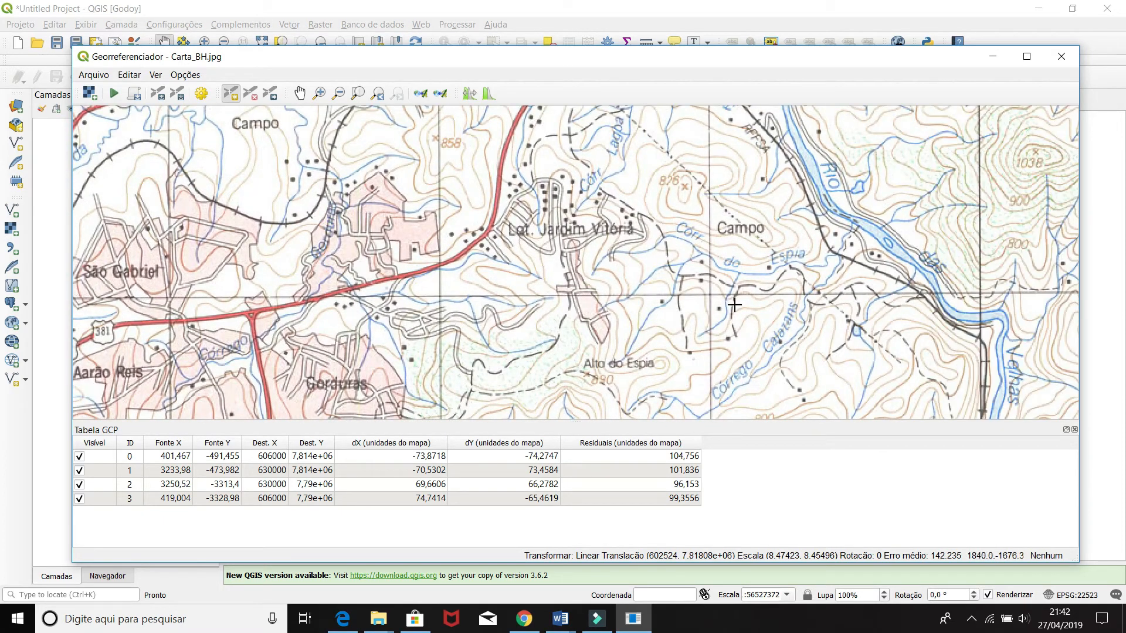
{"action": "scroll", "coordinate": [726, 261], "scroll_direction": "down", "scroll_amount": 5}
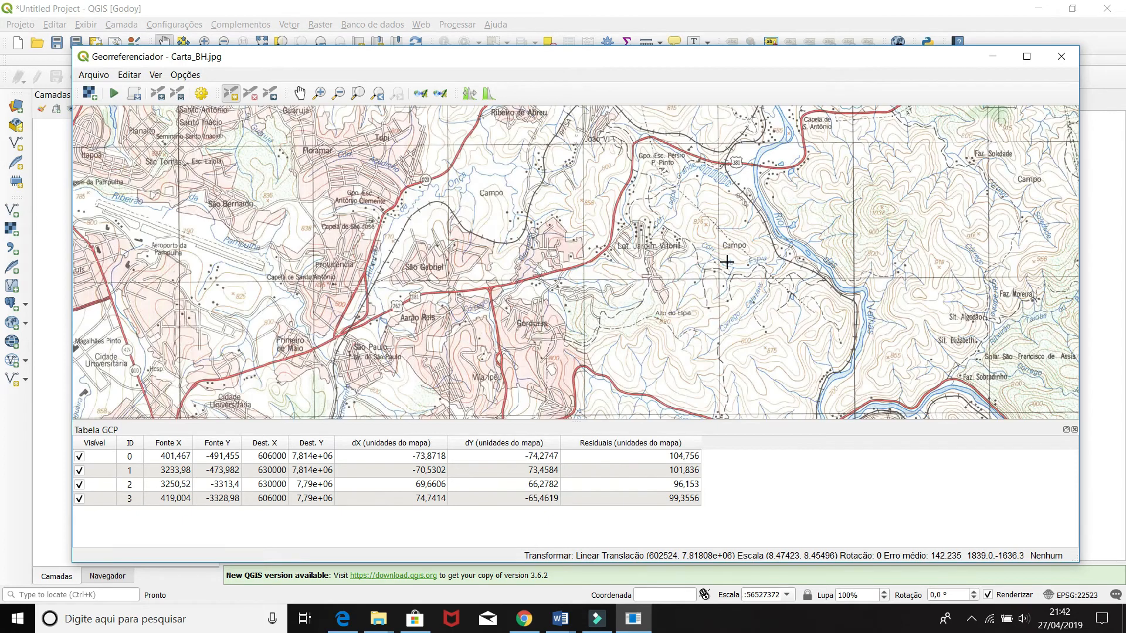
{"action": "scroll", "coordinate": [726, 261], "scroll_direction": "down", "scroll_amount": 1}
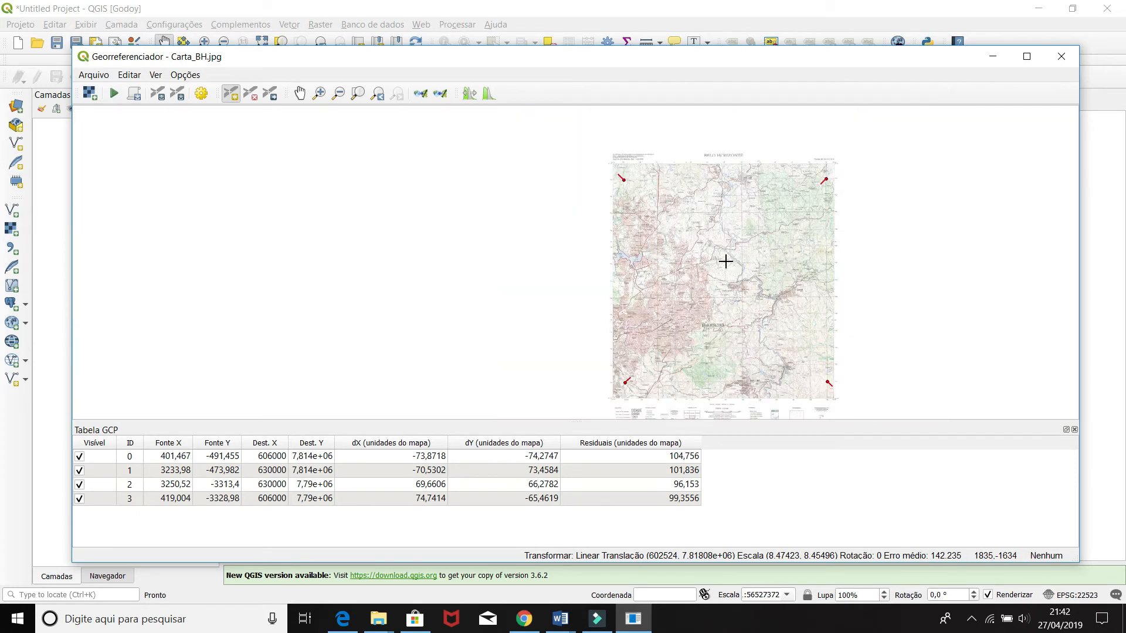
{"action": "scroll", "coordinate": [739, 270], "scroll_direction": "up", "scroll_amount": 1}
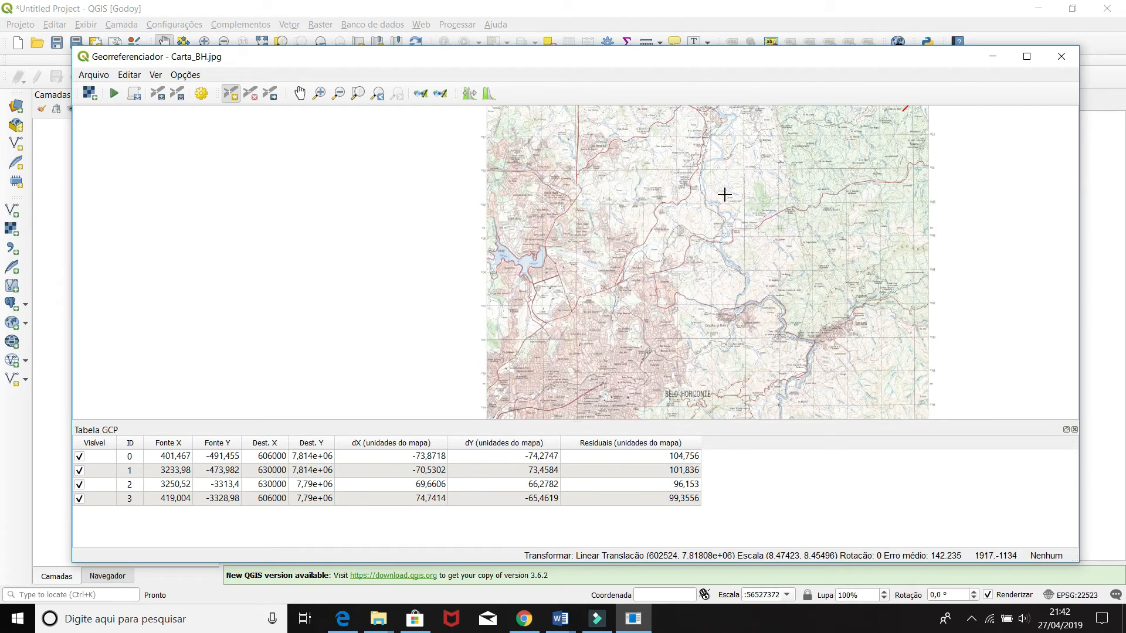
{"action": "left_click_drag", "start_coordinate": [723, 193], "coordinate": [723, 274]}
{"action": "scroll", "coordinate": [726, 186], "scroll_direction": "up", "scroll_amount": 1}
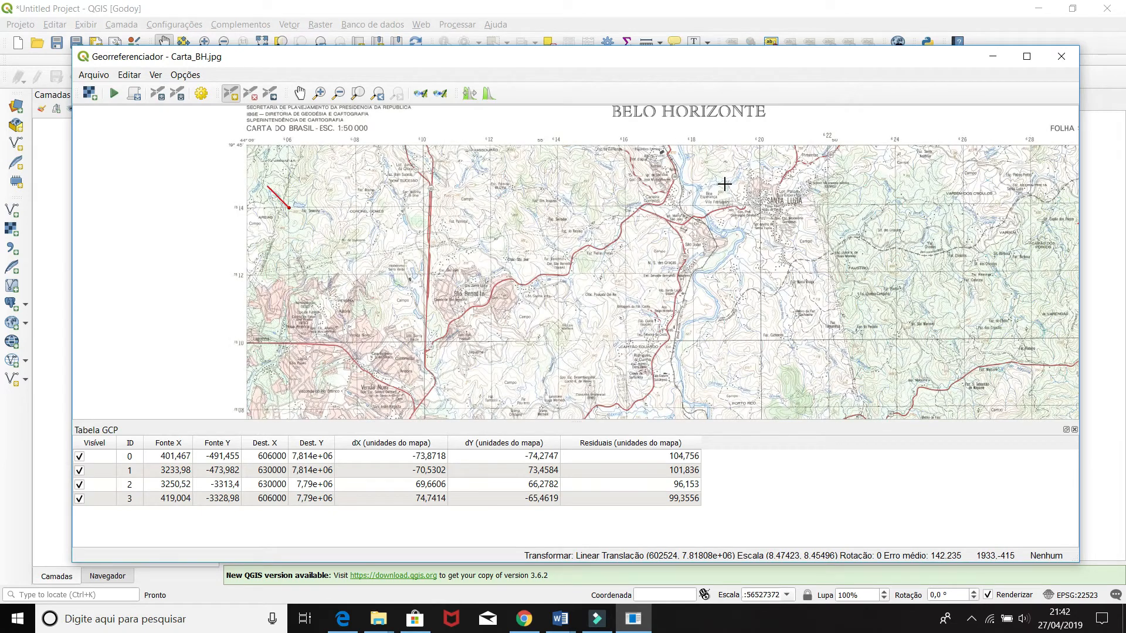
{"action": "left_click_drag", "start_coordinate": [694, 340], "coordinate": [721, 254]}
{"action": "left_click_drag", "start_coordinate": [718, 324], "coordinate": [728, 253]}
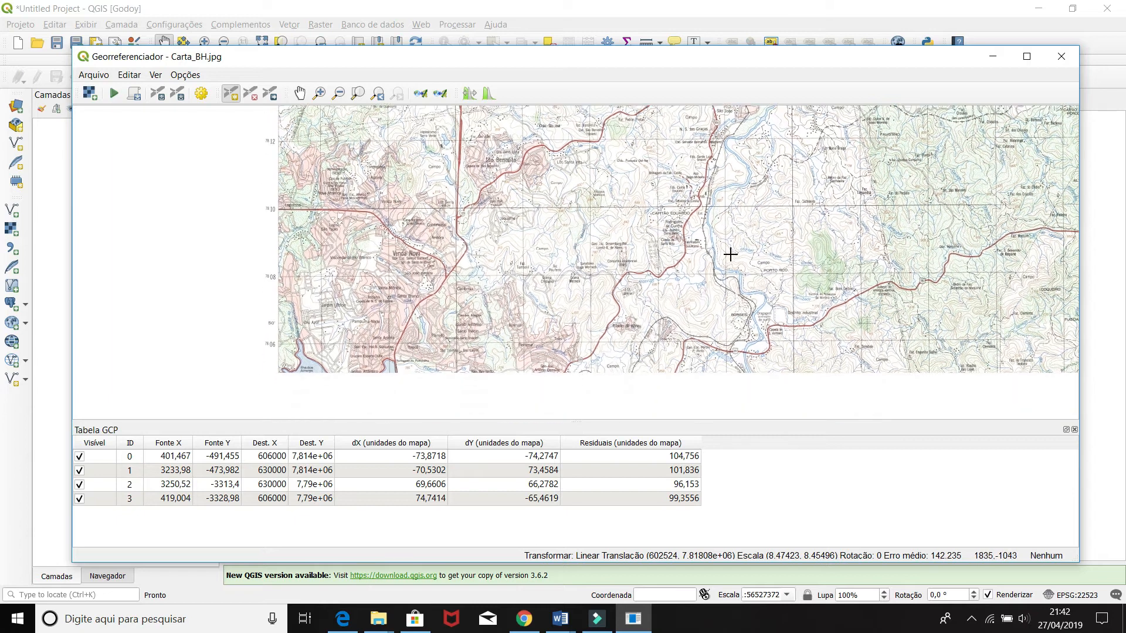
{"action": "left_click_drag", "start_coordinate": [743, 359], "coordinate": [743, 309]}
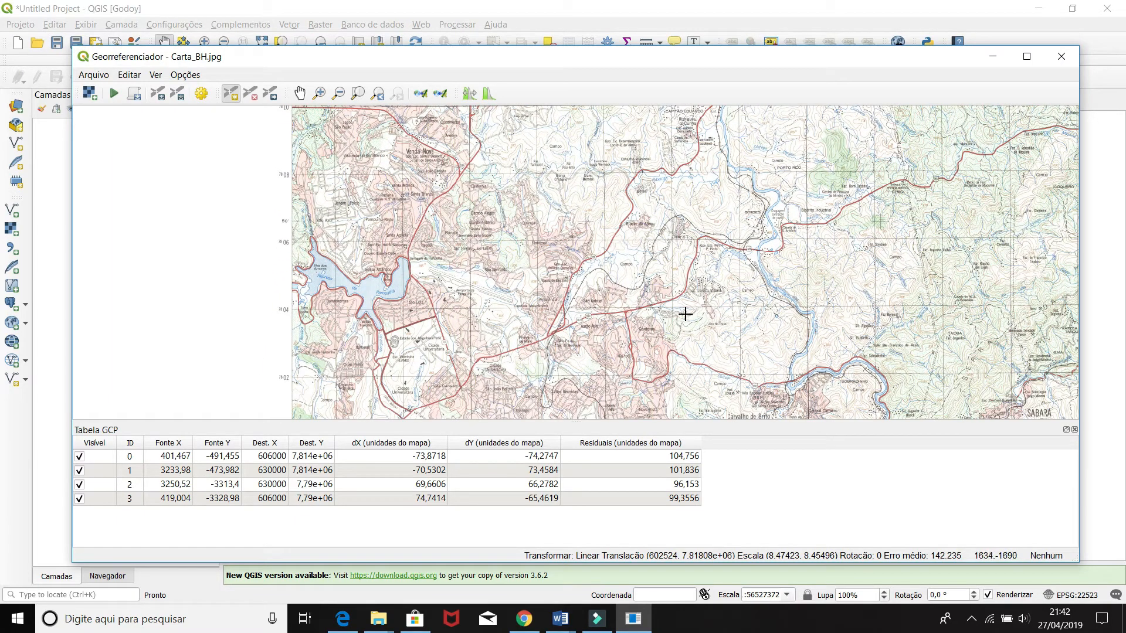
{"action": "left_click", "coordinate": [740, 306]}
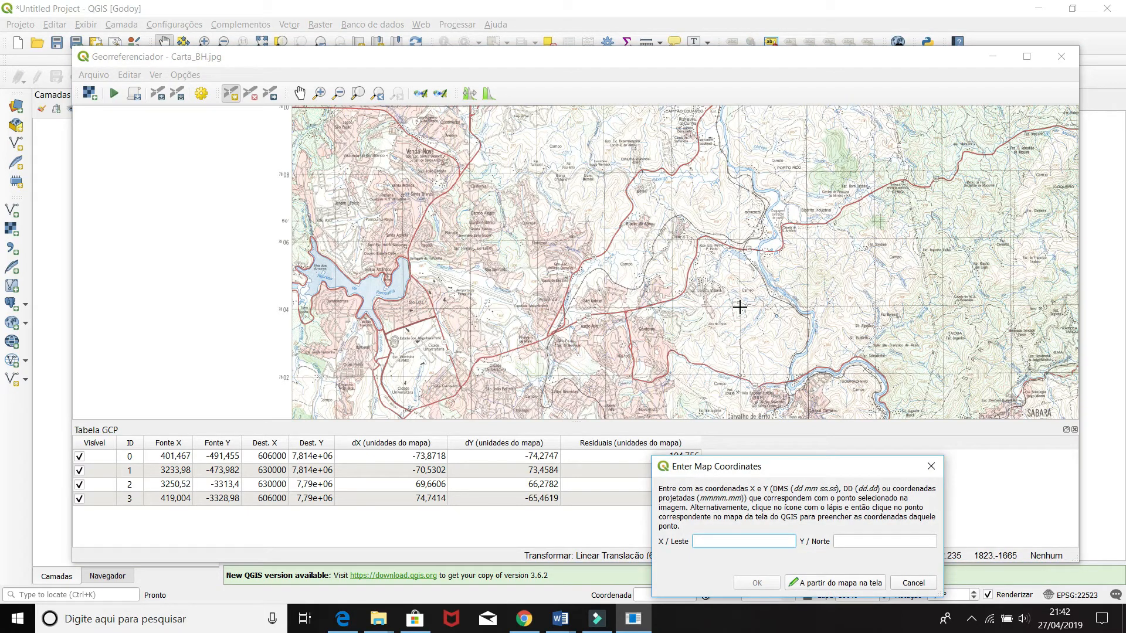
{"action": "left_click", "coordinate": [930, 467]}
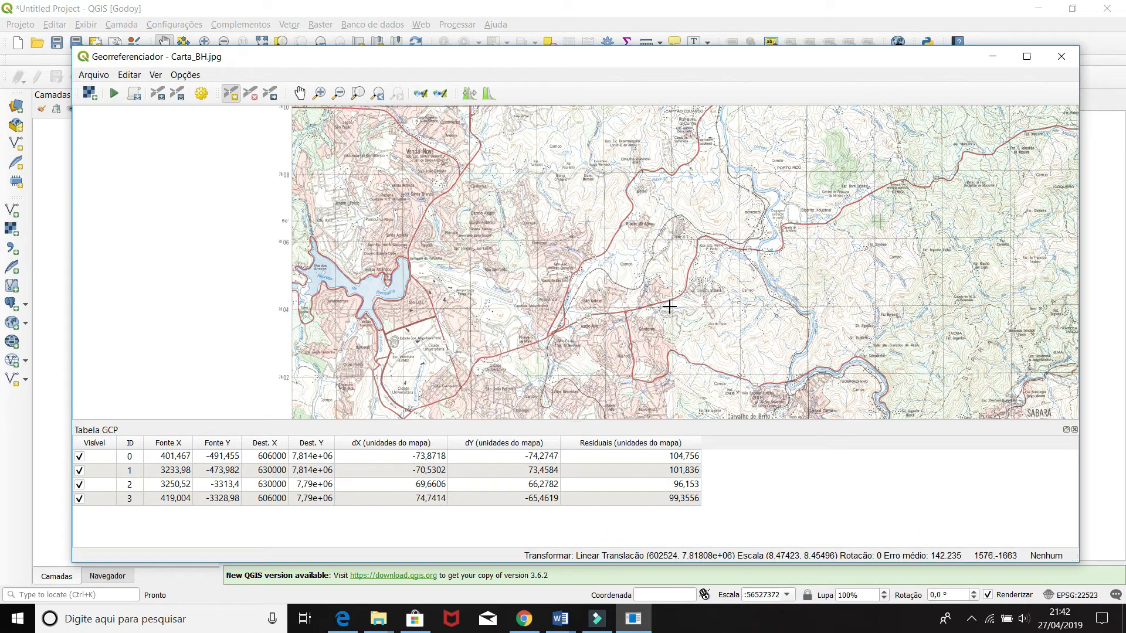
{"action": "scroll", "coordinate": [675, 306], "scroll_direction": "up", "scroll_amount": 2}
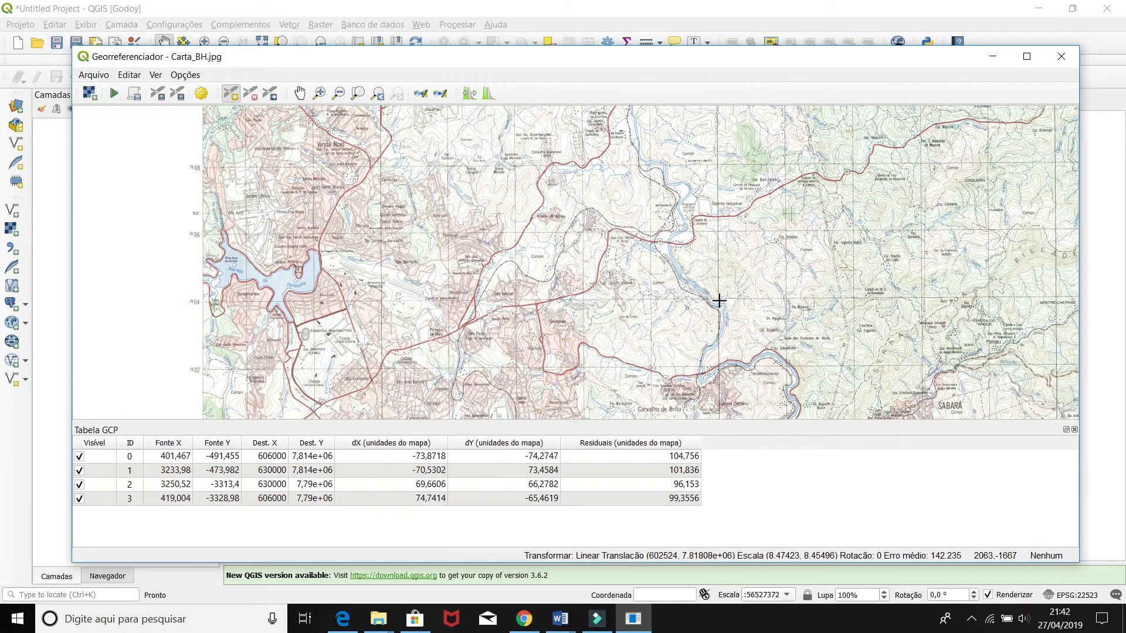
{"action": "left_click_drag", "start_coordinate": [718, 300], "coordinate": [671, 300]}
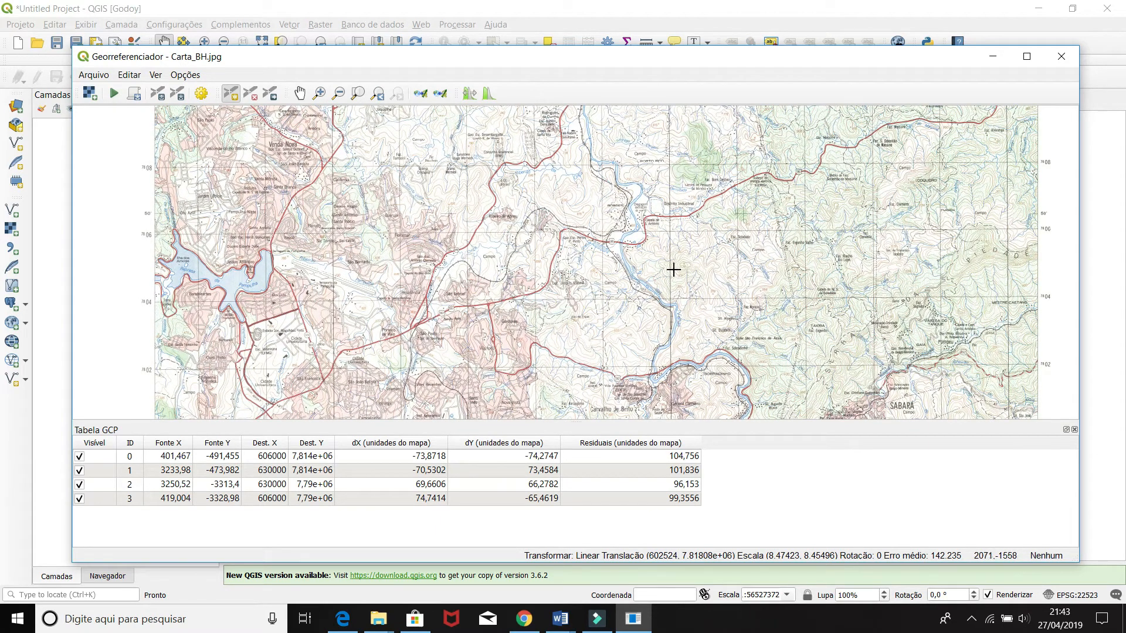
Step: Place a fifth control point on the intersection of the 620 and 7804 grid lines near the centre of the map sheet
{"action": "scroll", "coordinate": [678, 291], "scroll_direction": "down", "scroll_amount": 5}
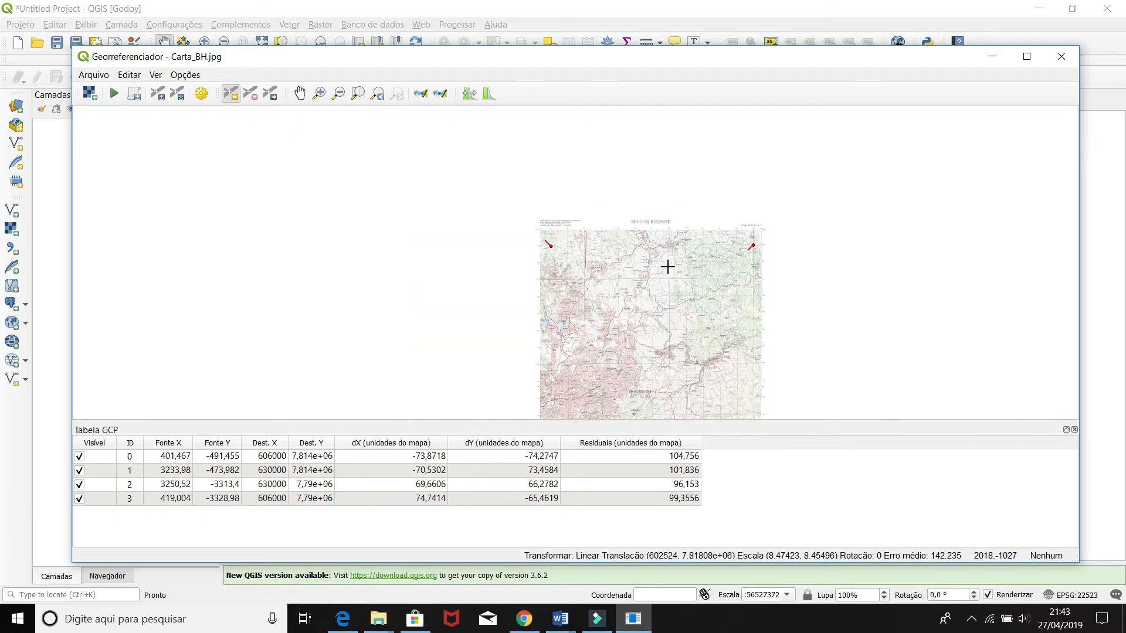
{"action": "scroll", "coordinate": [665, 285], "scroll_direction": "up", "scroll_amount": 2}
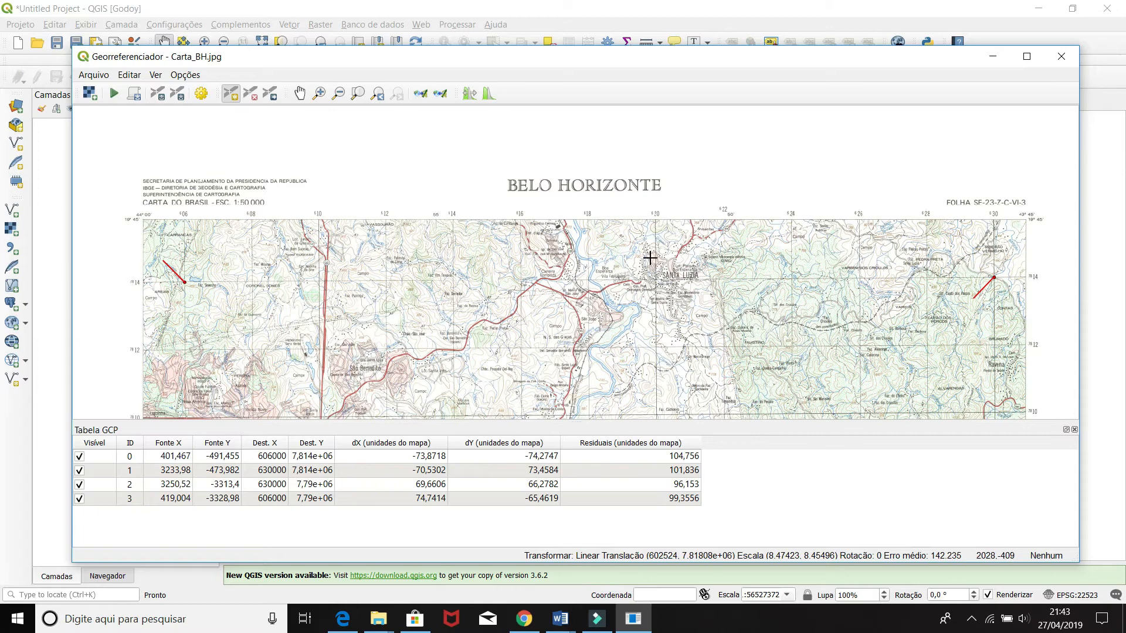
{"action": "scroll", "coordinate": [594, 248], "scroll_direction": "up", "scroll_amount": 2}
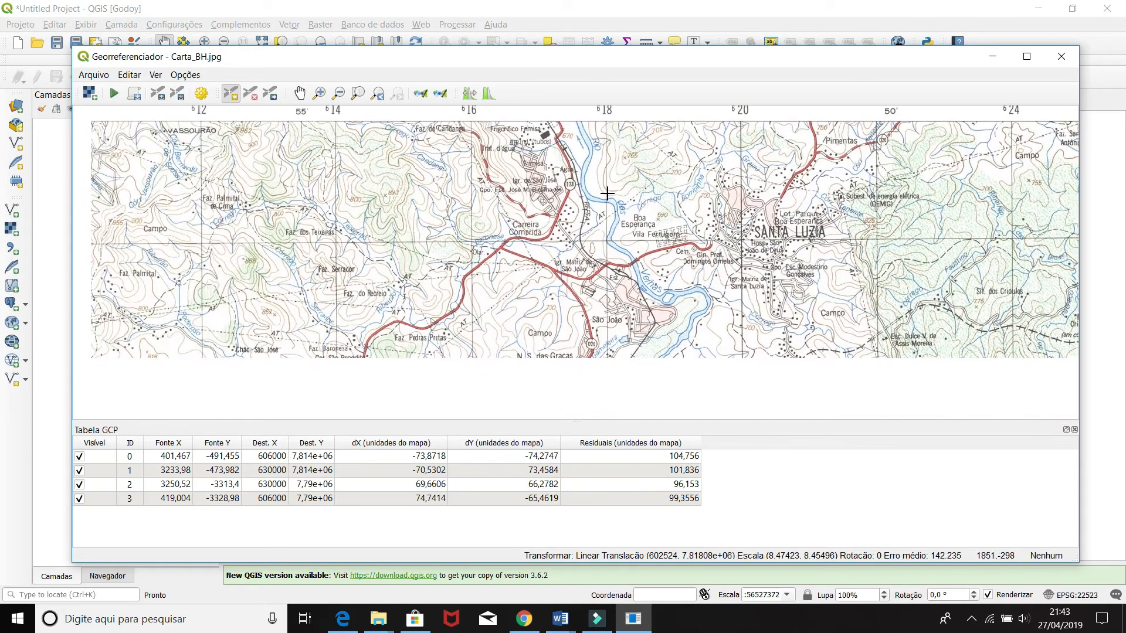
{"action": "left_click_drag", "start_coordinate": [622, 209], "coordinate": [589, 215]}
{"action": "left_click_drag", "start_coordinate": [717, 166], "coordinate": [689, 195]}
{"action": "scroll", "coordinate": [689, 163], "scroll_direction": "down", "scroll_amount": 2}
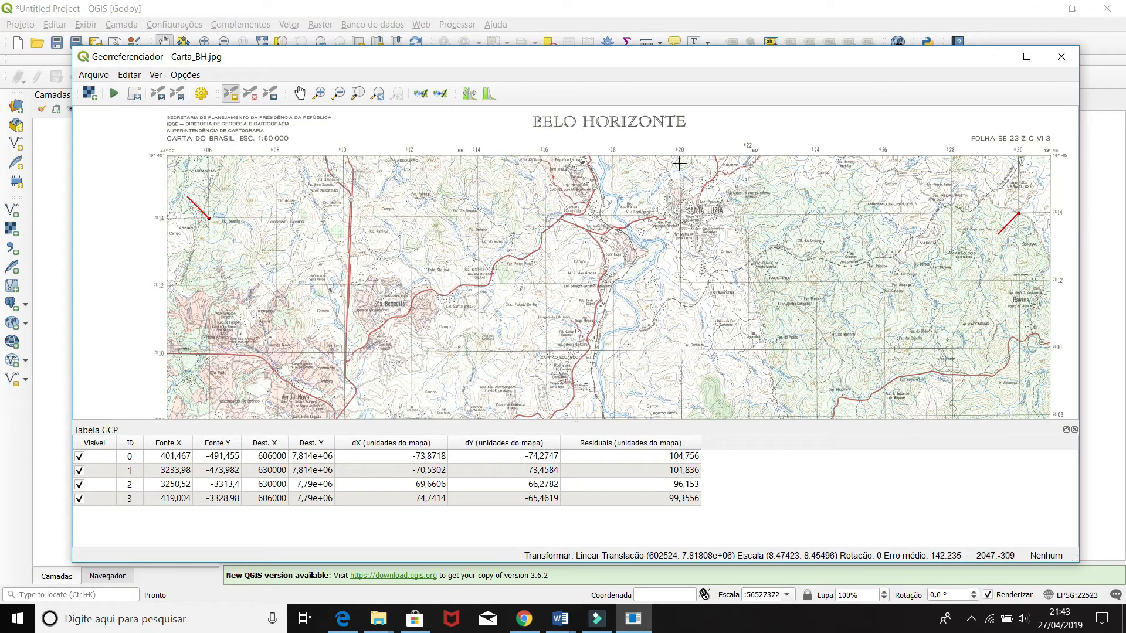
{"action": "left_click_drag", "start_coordinate": [679, 331], "coordinate": [696, 284]}
{"action": "left_click_drag", "start_coordinate": [696, 340], "coordinate": [716, 256]}
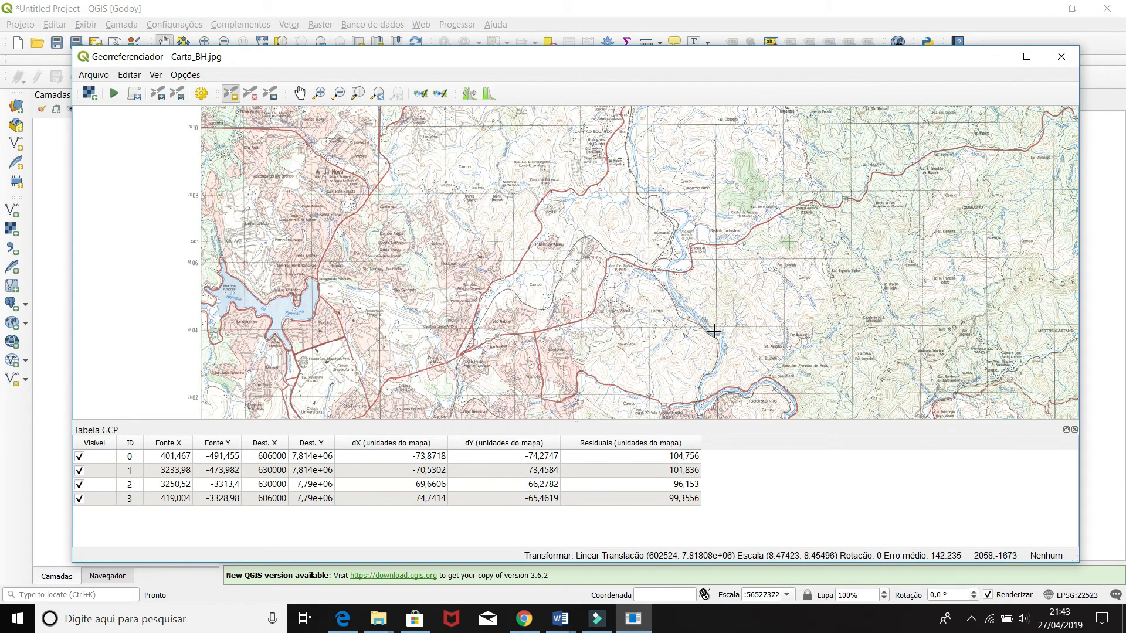
{"action": "scroll", "coordinate": [713, 331], "scroll_direction": "up", "scroll_amount": 1}
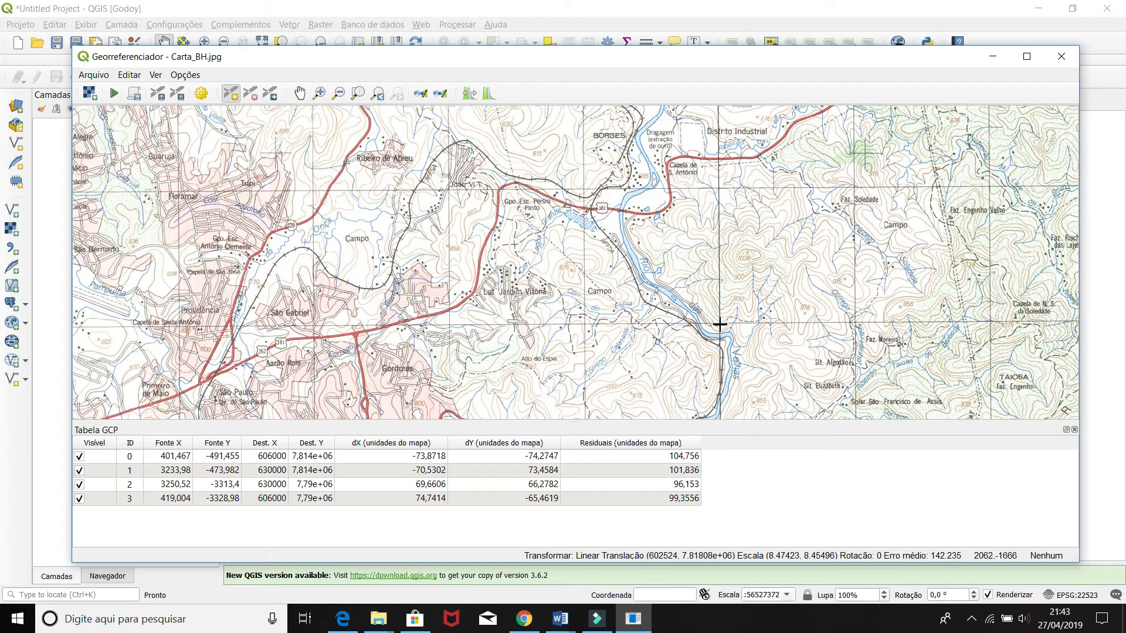
{"action": "left_click", "coordinate": [719, 324]}
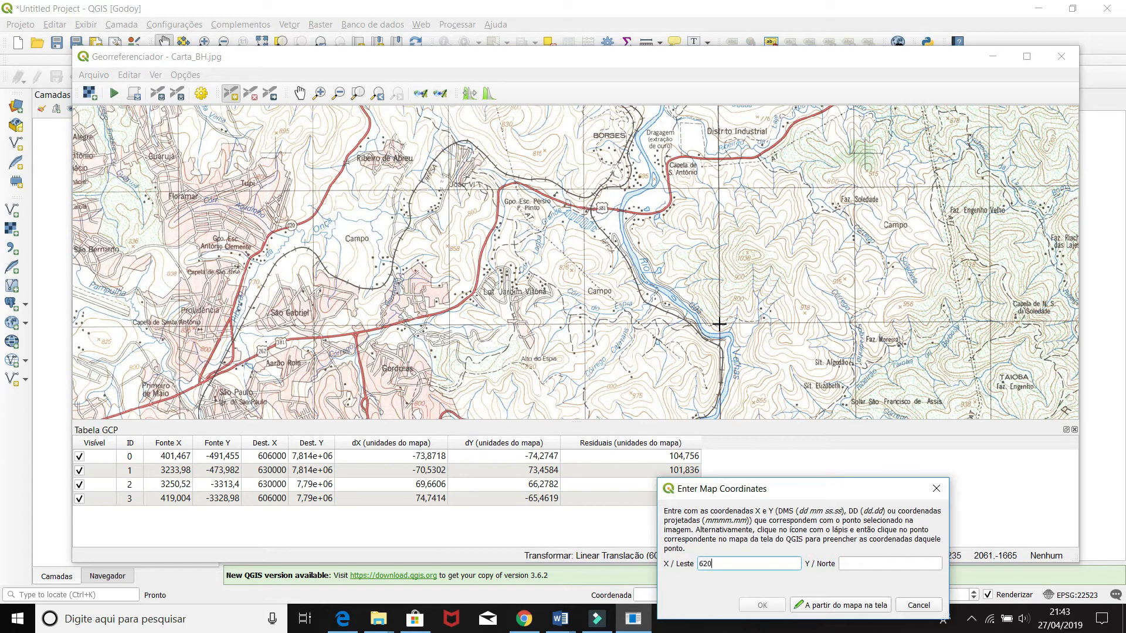
Step: Assign the central control point the map coordinates X 620000 and Y 7804000
{"action": "key", "text": "Tab"}
{"action": "type", "text": "78"}
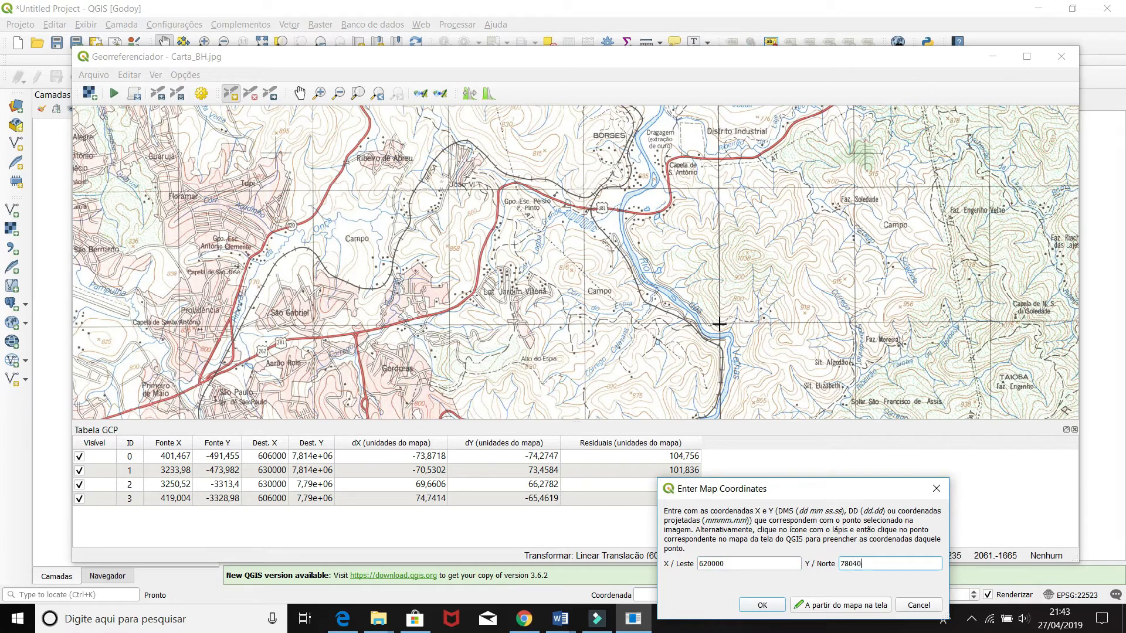
{"action": "left_click", "coordinate": [762, 606]}
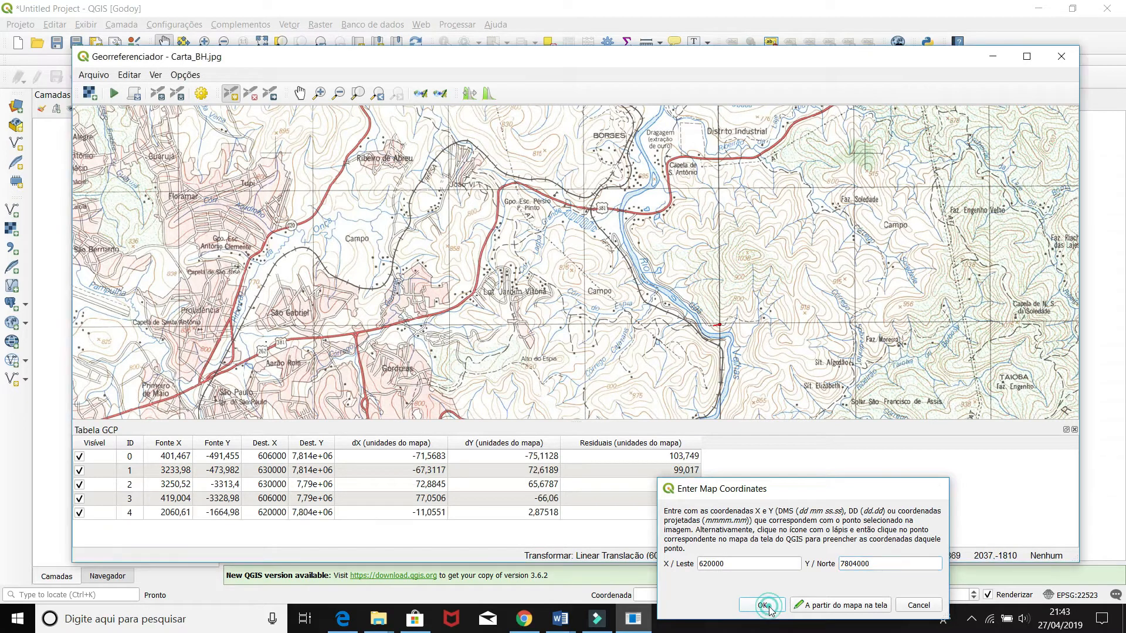
Step: Examine the central control point and its residual line up close and in relation to the upper corner points
{"action": "scroll", "coordinate": [730, 315], "scroll_direction": "up", "scroll_amount": 1}
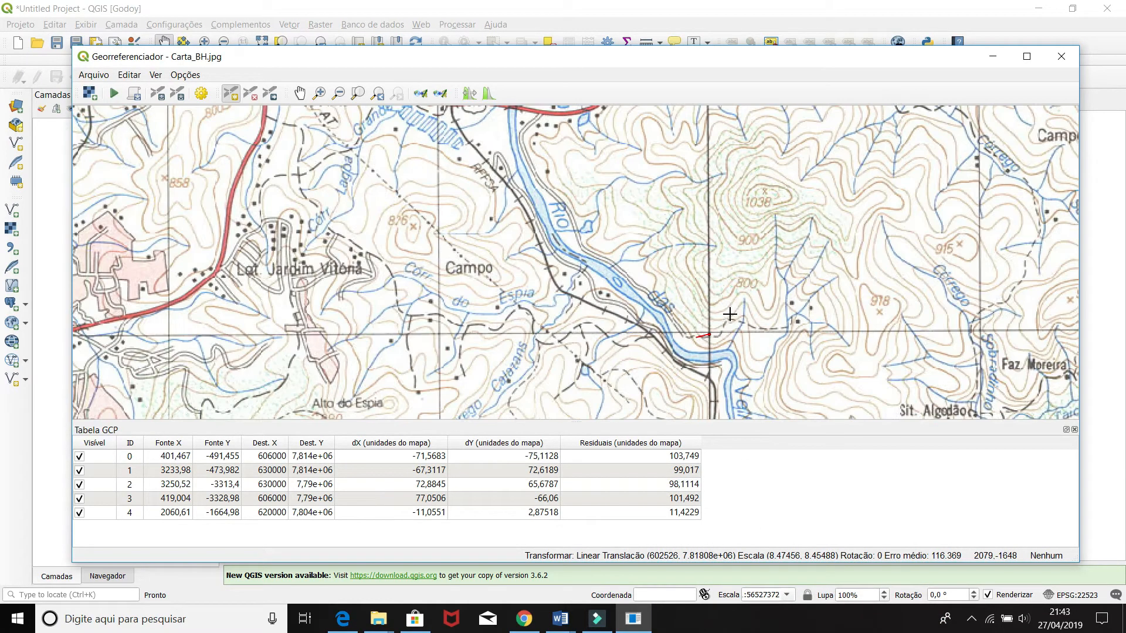
{"action": "scroll", "coordinate": [697, 333], "scroll_direction": "up", "scroll_amount": 1}
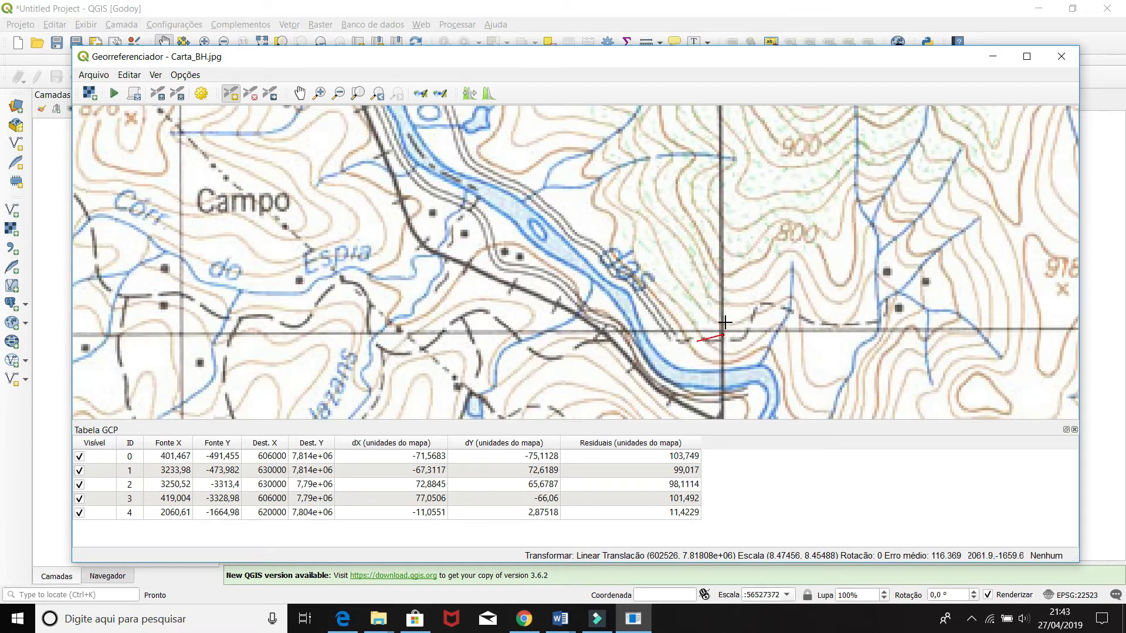
{"action": "scroll", "coordinate": [724, 323], "scroll_direction": "down", "scroll_amount": 1}
{"action": "scroll", "coordinate": [724, 324], "scroll_direction": "down", "scroll_amount": 1}
{"action": "scroll", "coordinate": [696, 293], "scroll_direction": "down", "scroll_amount": 2}
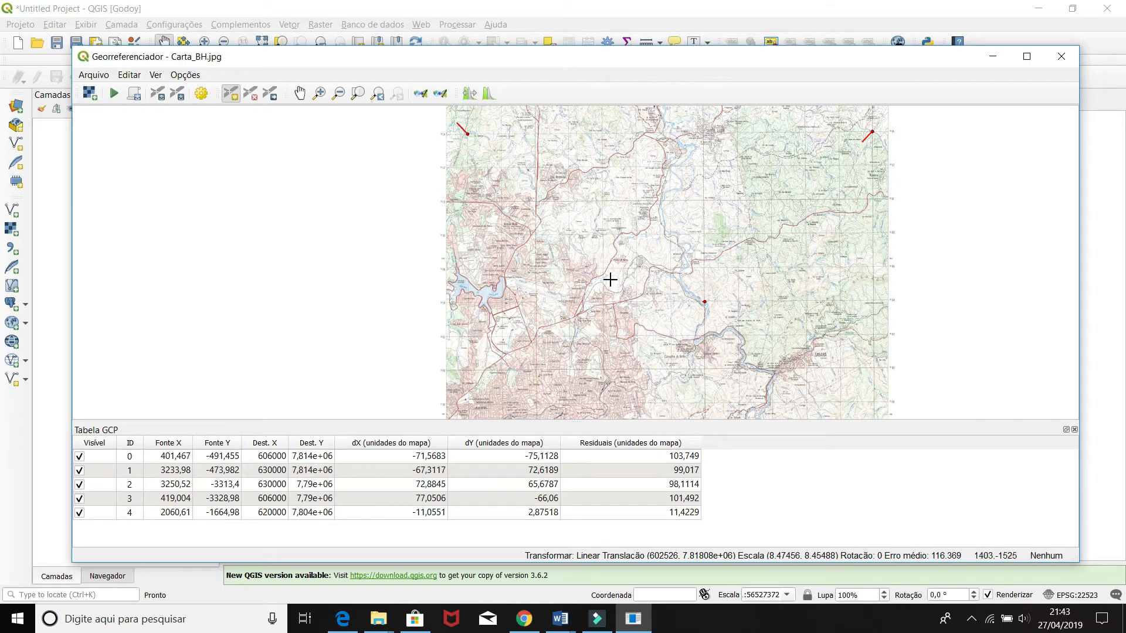
Step: Set the georeferencer's residual units to map units where possible and accept the configuration
{"action": "left_click", "coordinate": [186, 77]}
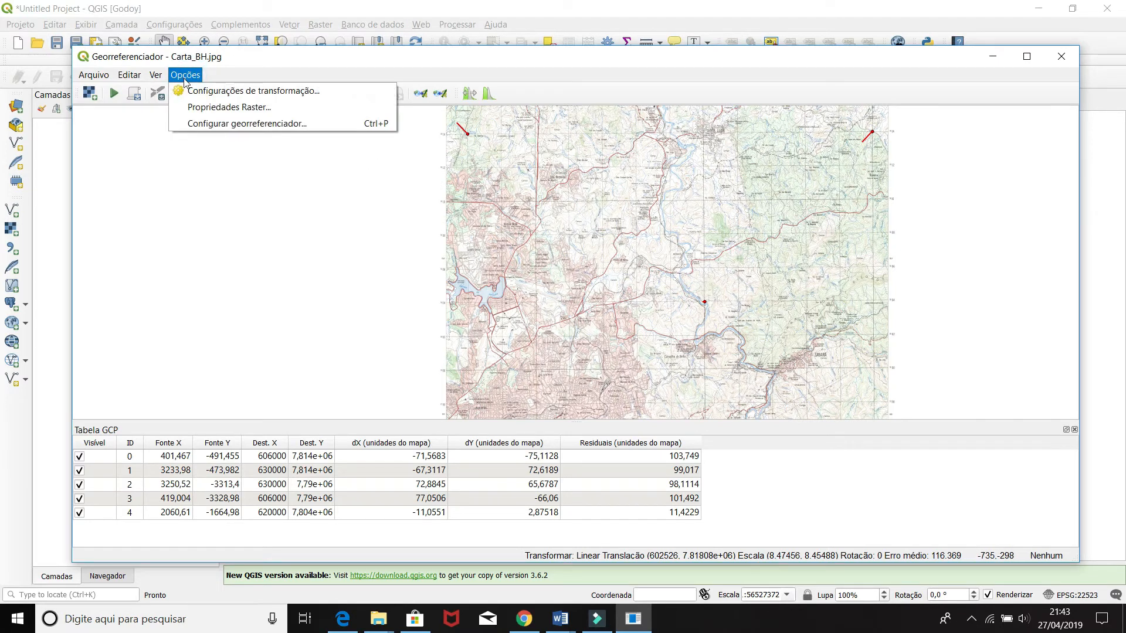
{"action": "left_click", "coordinate": [264, 124]}
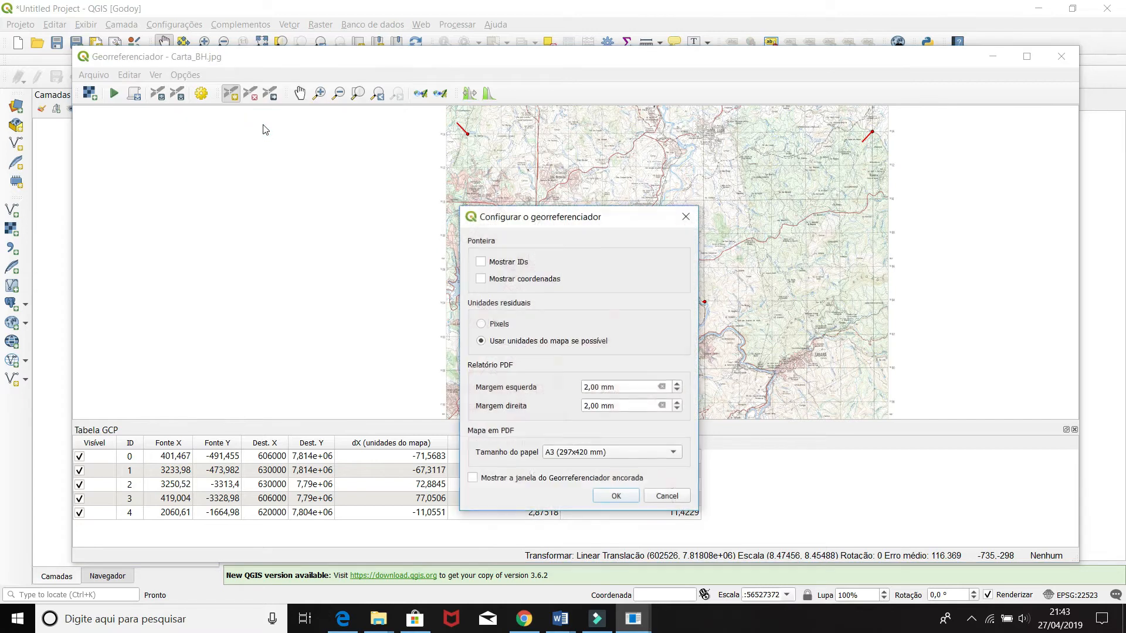
{"action": "left_click", "coordinate": [528, 344]}
{"action": "left_click", "coordinate": [481, 342]}
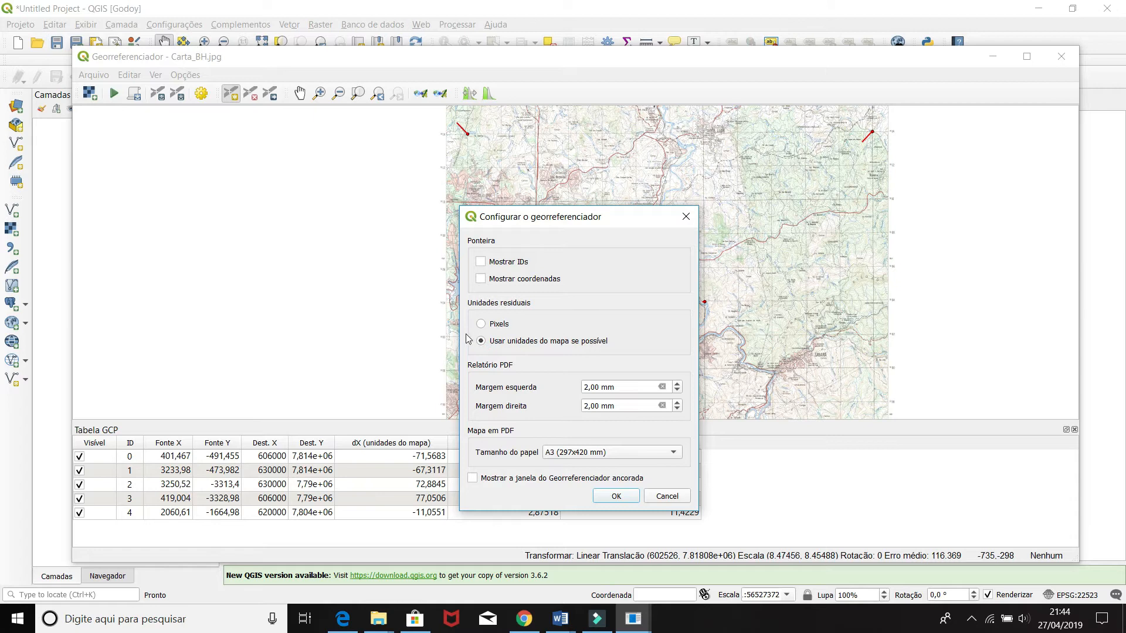
{"action": "left_click", "coordinate": [483, 325]}
{"action": "left_click", "coordinate": [482, 340]}
{"action": "left_click", "coordinate": [617, 496]}
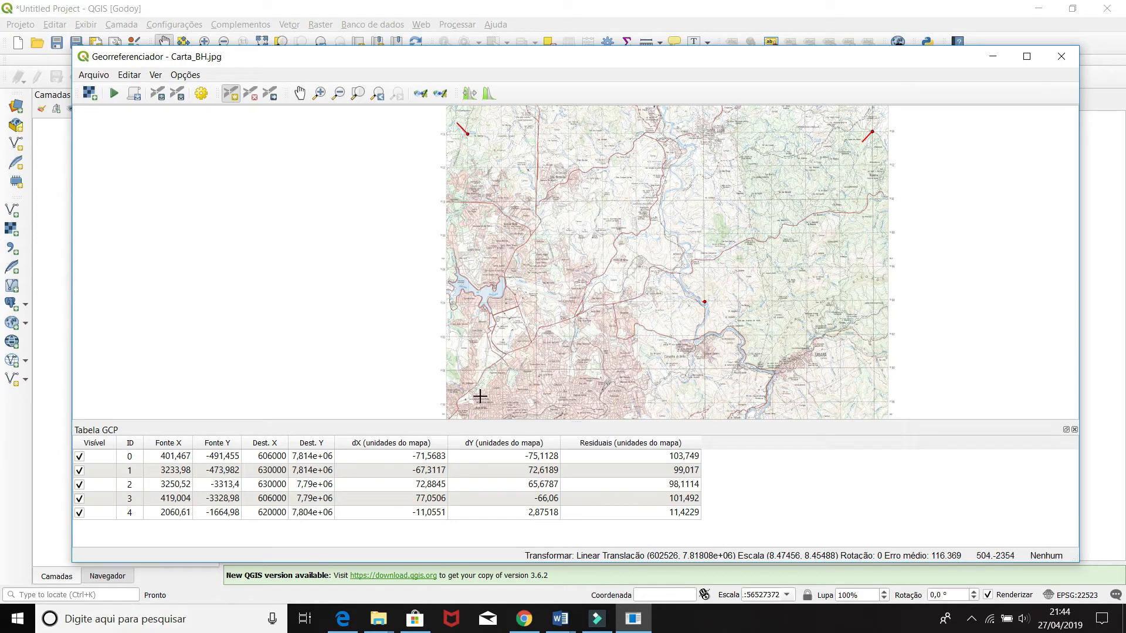
Step: Move control point 0 off the 606/7814 grid intersection to about source X 417.2, Y -475.8 to reduce its residual
{"action": "left_click", "coordinate": [684, 460]}
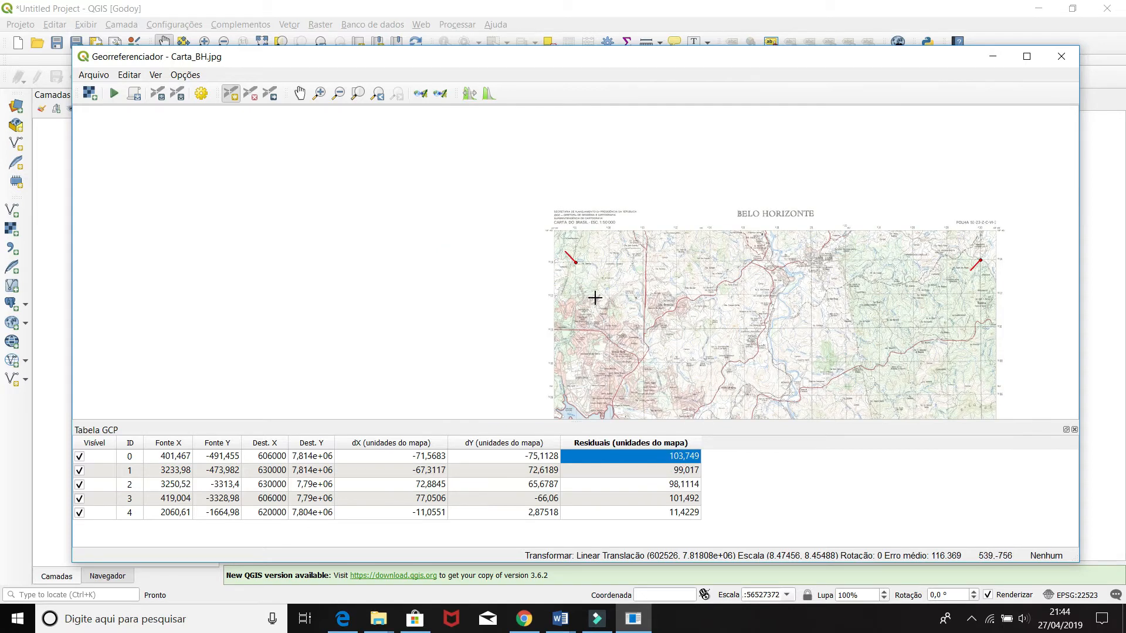
{"action": "scroll", "coordinate": [593, 294], "scroll_direction": "up", "scroll_amount": 3}
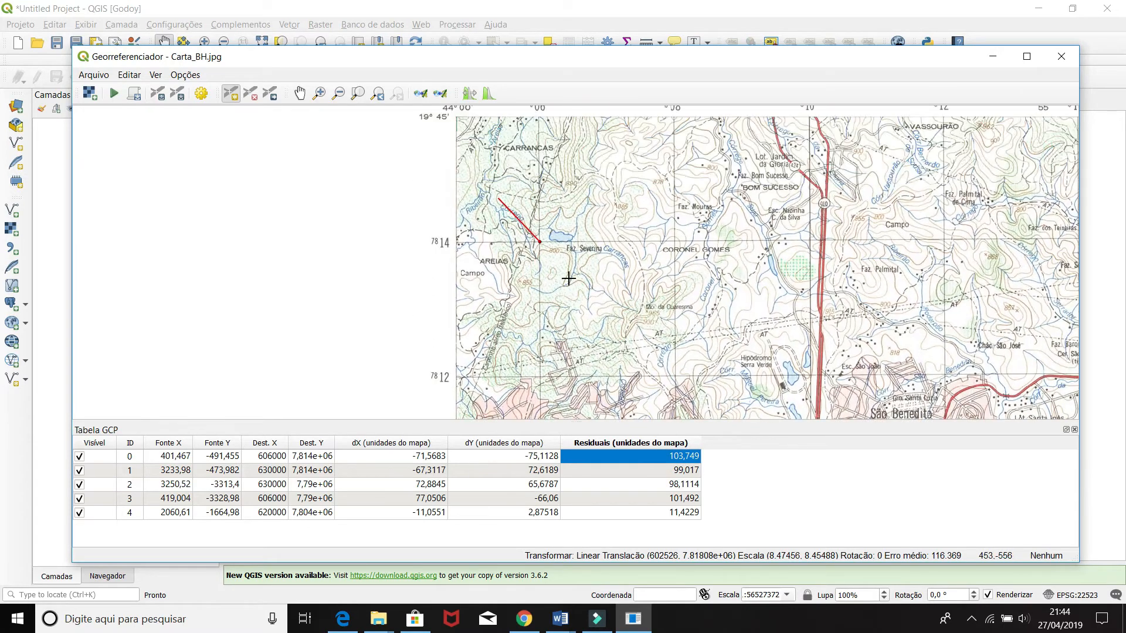
{"action": "scroll", "coordinate": [554, 261], "scroll_direction": "up", "scroll_amount": 1}
{"action": "scroll", "coordinate": [538, 244], "scroll_direction": "up", "scroll_amount": 1}
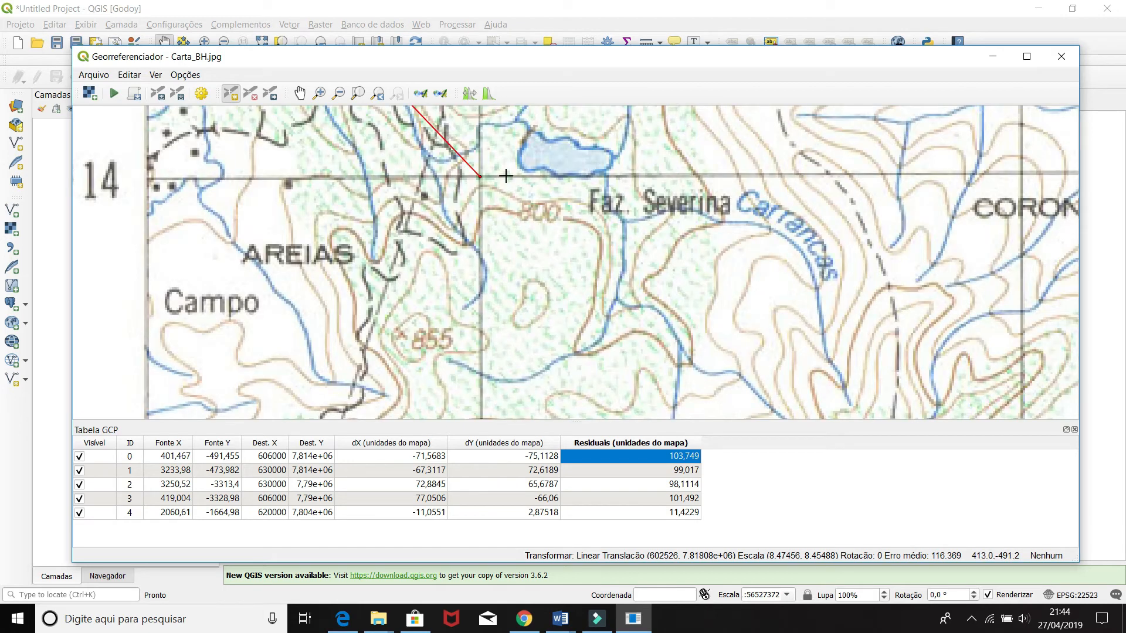
{"action": "left_click_drag", "start_coordinate": [505, 176], "coordinate": [557, 380]}
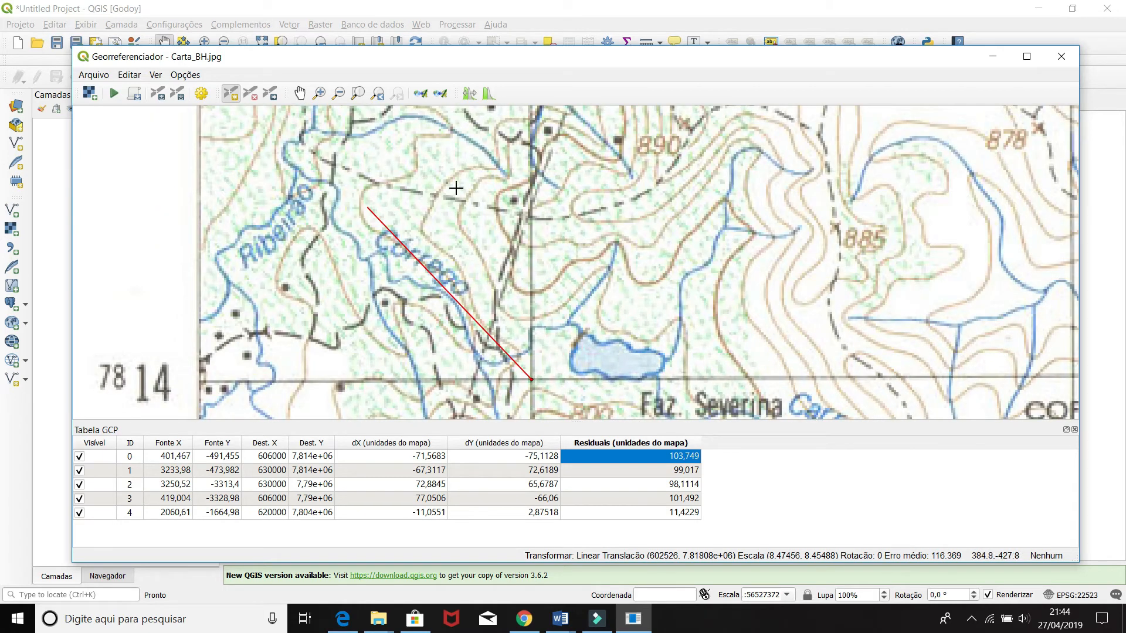
{"action": "left_click", "coordinate": [270, 95]}
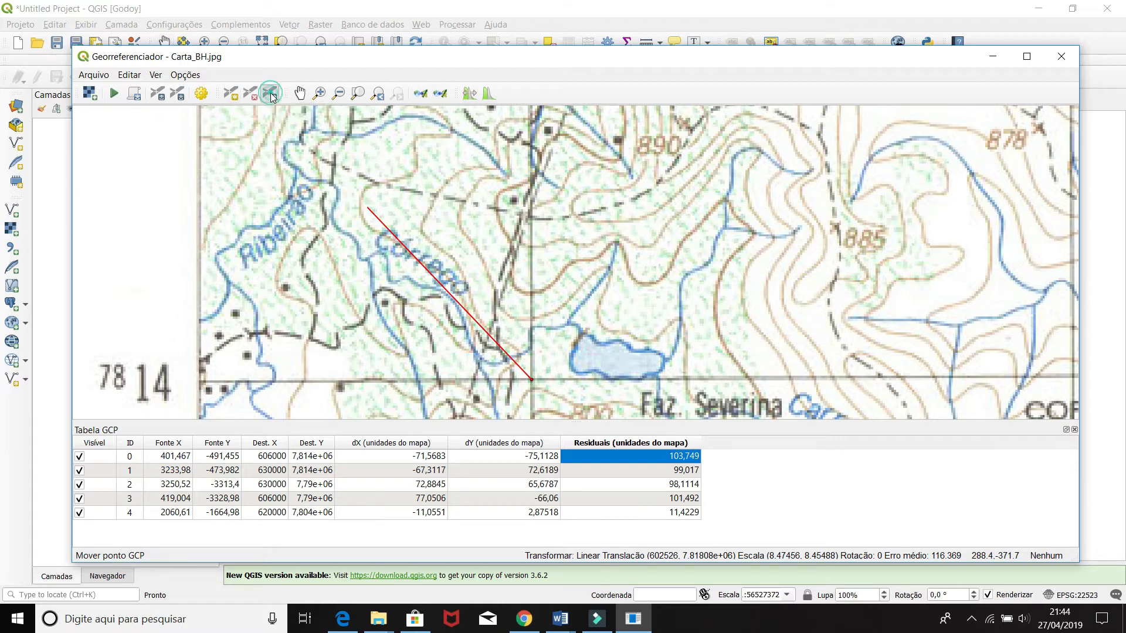
{"action": "left_click", "coordinate": [531, 378]}
{"action": "scroll", "coordinate": [519, 373], "scroll_direction": "up", "scroll_amount": 1}
{"action": "left_click_drag", "start_coordinate": [544, 383], "coordinate": [617, 311]}
{"action": "scroll", "coordinate": [617, 313], "scroll_direction": "up", "scroll_amount": 6}
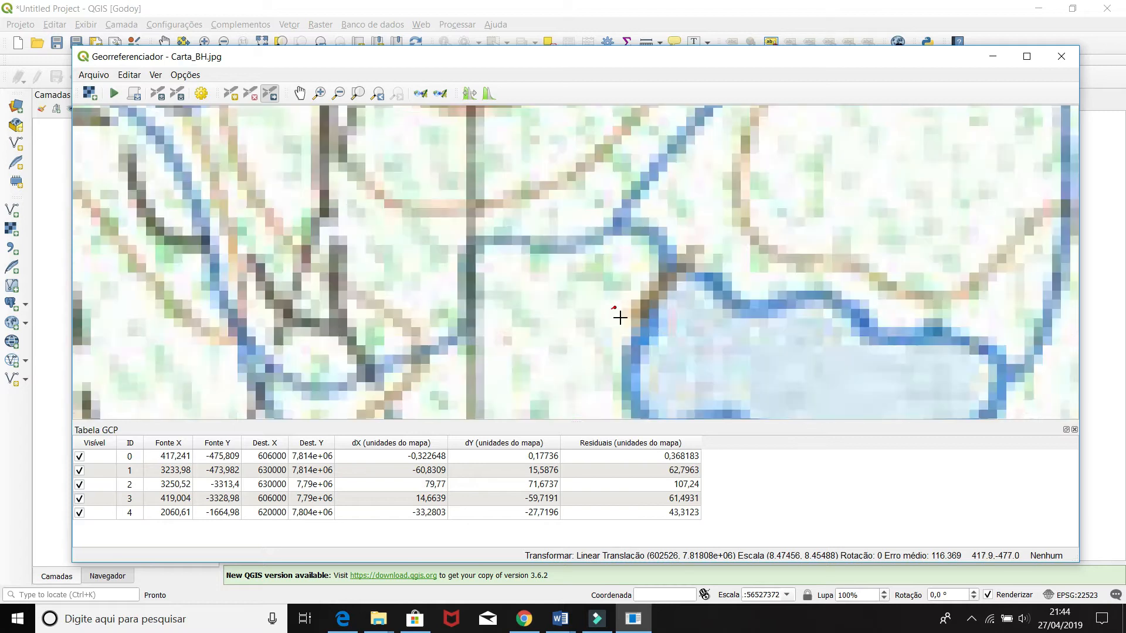
{"action": "scroll", "coordinate": [587, 255], "scroll_direction": "up", "scroll_amount": 1}
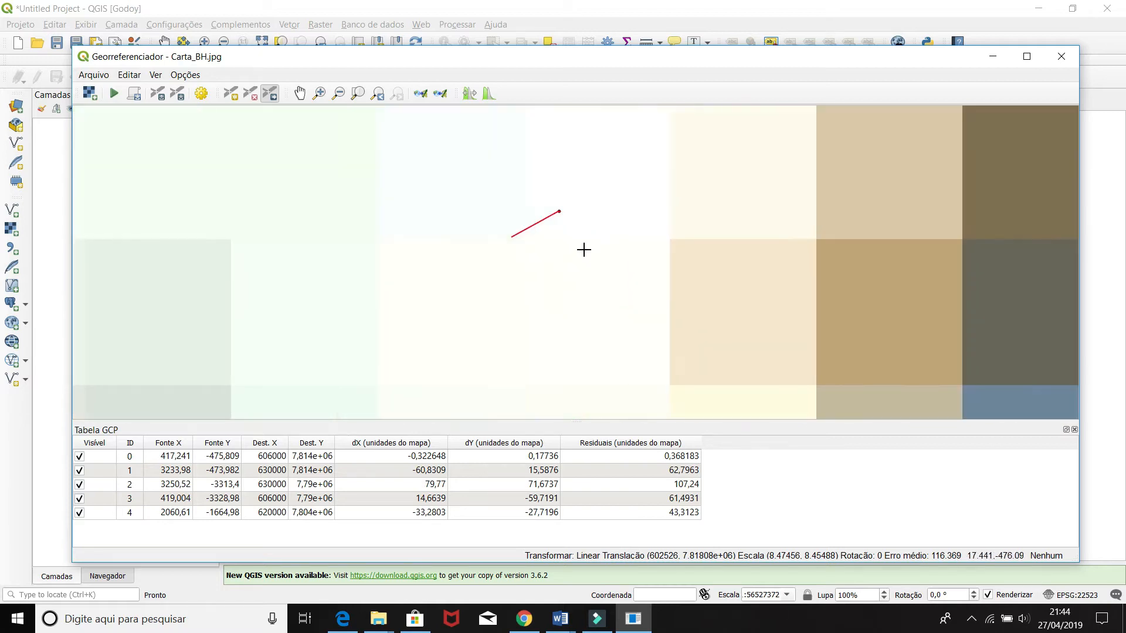
{"action": "scroll", "coordinate": [563, 231], "scroll_direction": "down", "scroll_amount": 1}
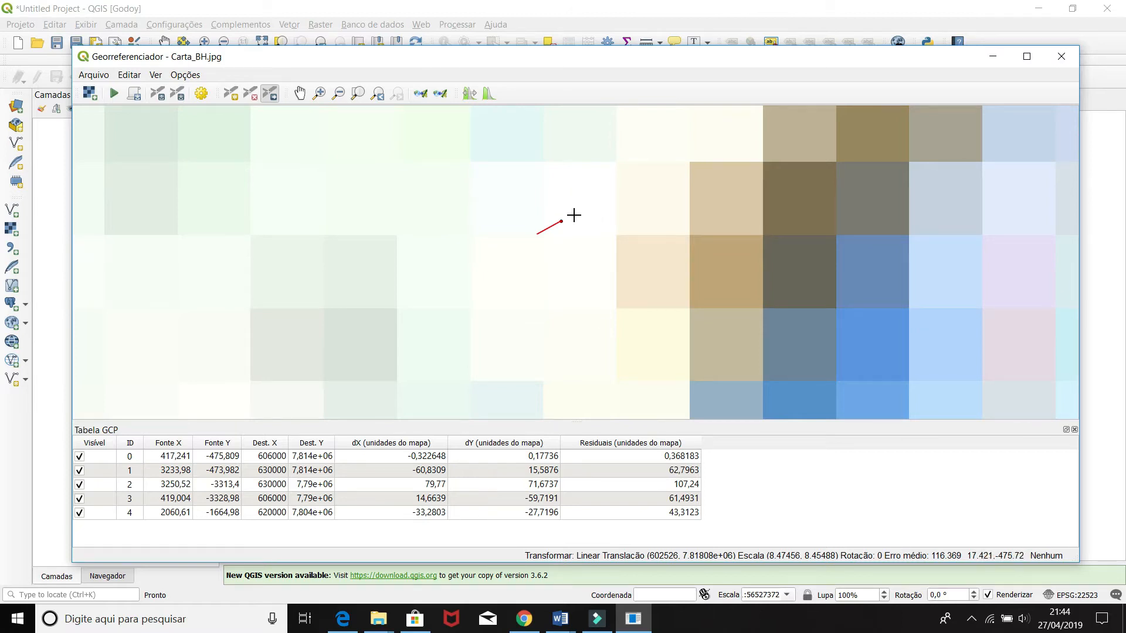
{"action": "scroll", "coordinate": [585, 217], "scroll_direction": "down", "scroll_amount": 2}
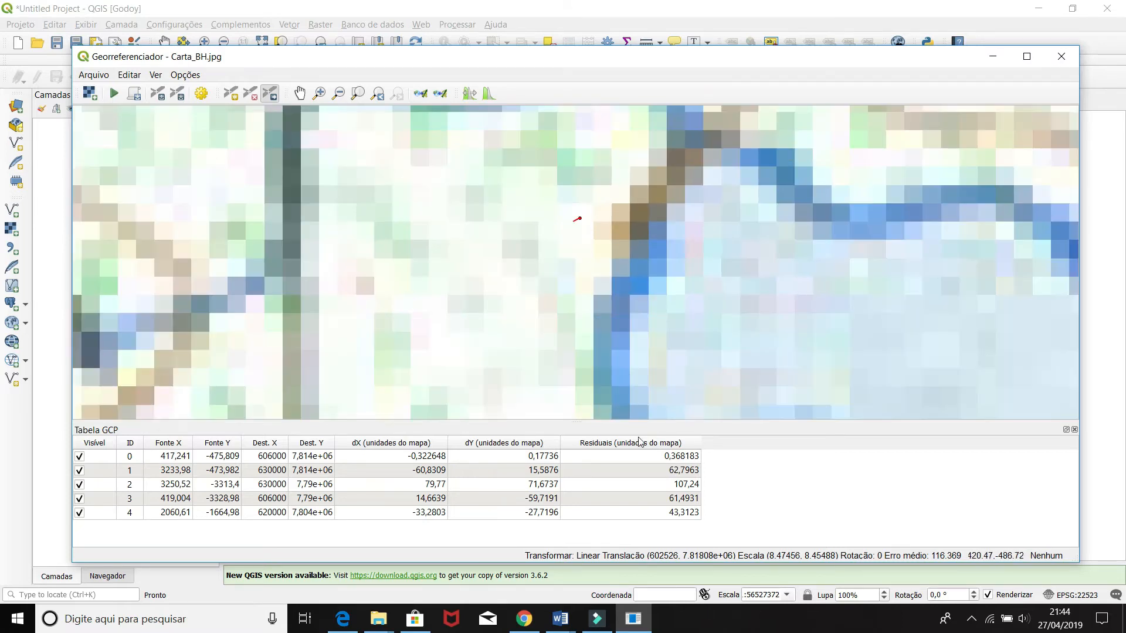
Step: Move control point 1 at the 630/7814 grid intersection to about source X 3246.5, Y -477.2 to shorten its residual line
{"action": "left_click", "coordinate": [656, 469]}
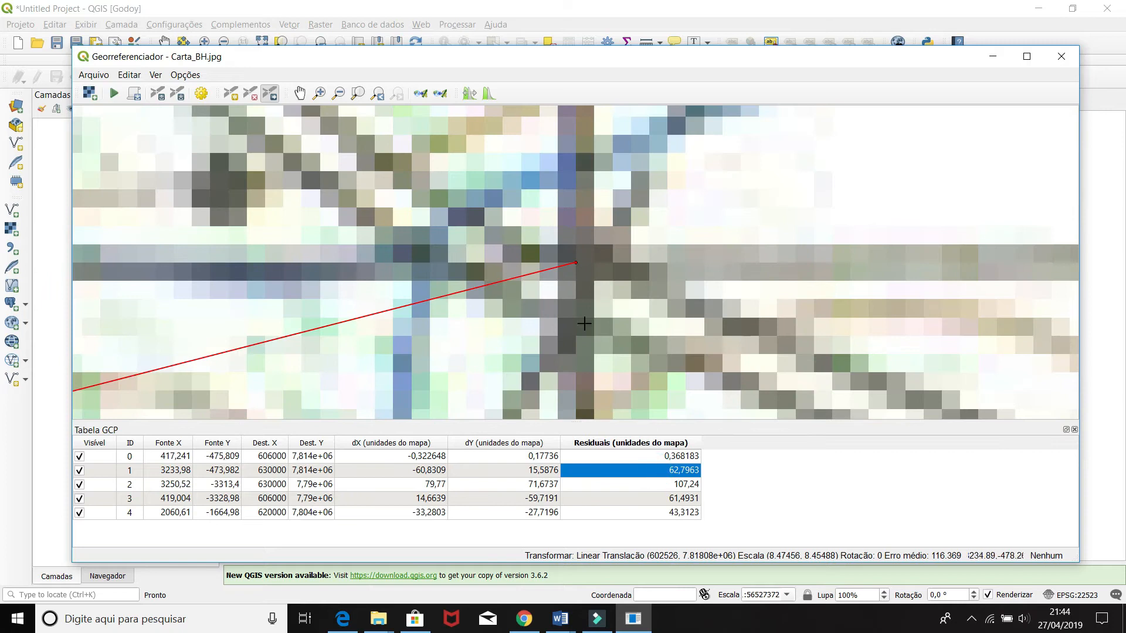
{"action": "scroll", "coordinate": [571, 290], "scroll_direction": "down", "scroll_amount": 2}
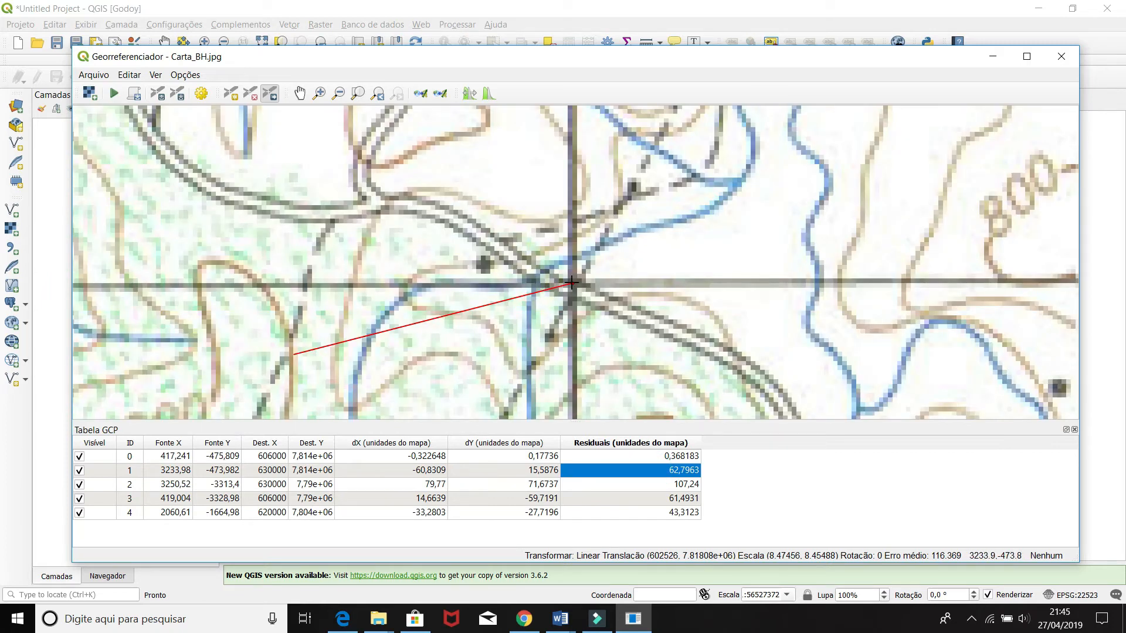
{"action": "left_click_drag", "start_coordinate": [571, 282], "coordinate": [626, 297]}
{"action": "scroll", "coordinate": [626, 298], "scroll_direction": "up", "scroll_amount": 4}
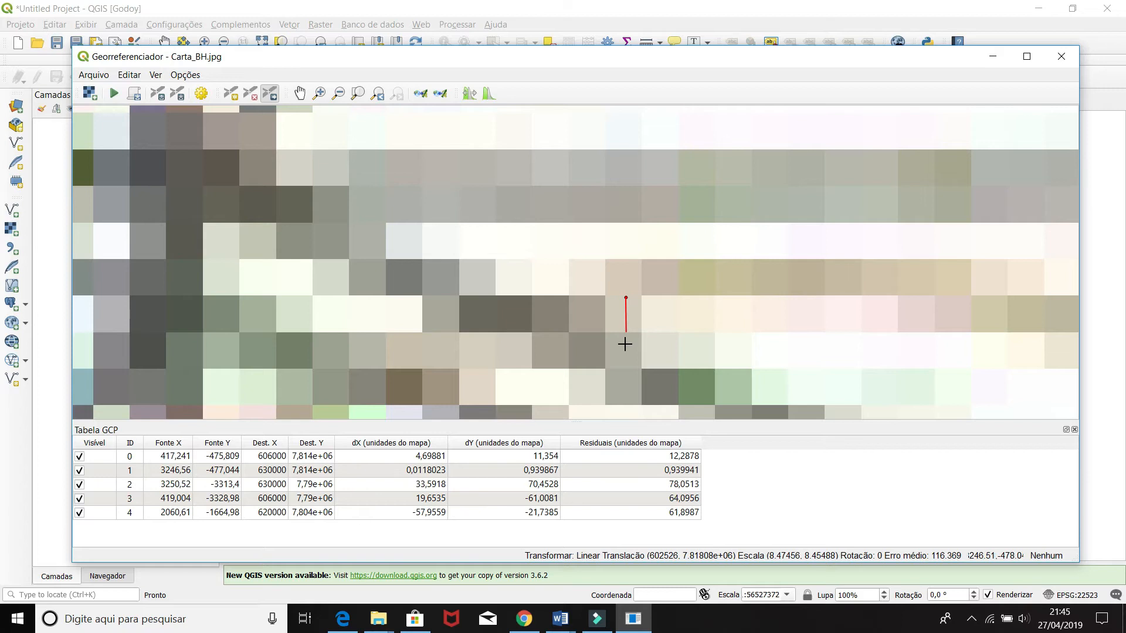
{"action": "scroll", "coordinate": [634, 330], "scroll_direction": "up", "scroll_amount": 1}
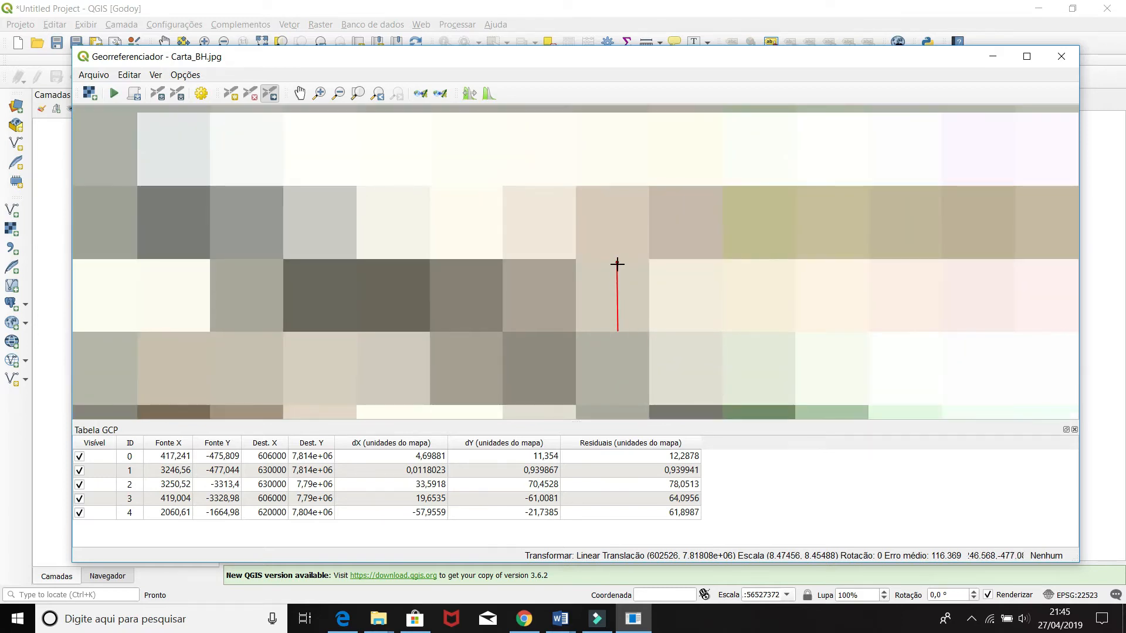
{"action": "left_click_drag", "start_coordinate": [616, 261], "coordinate": [614, 276]}
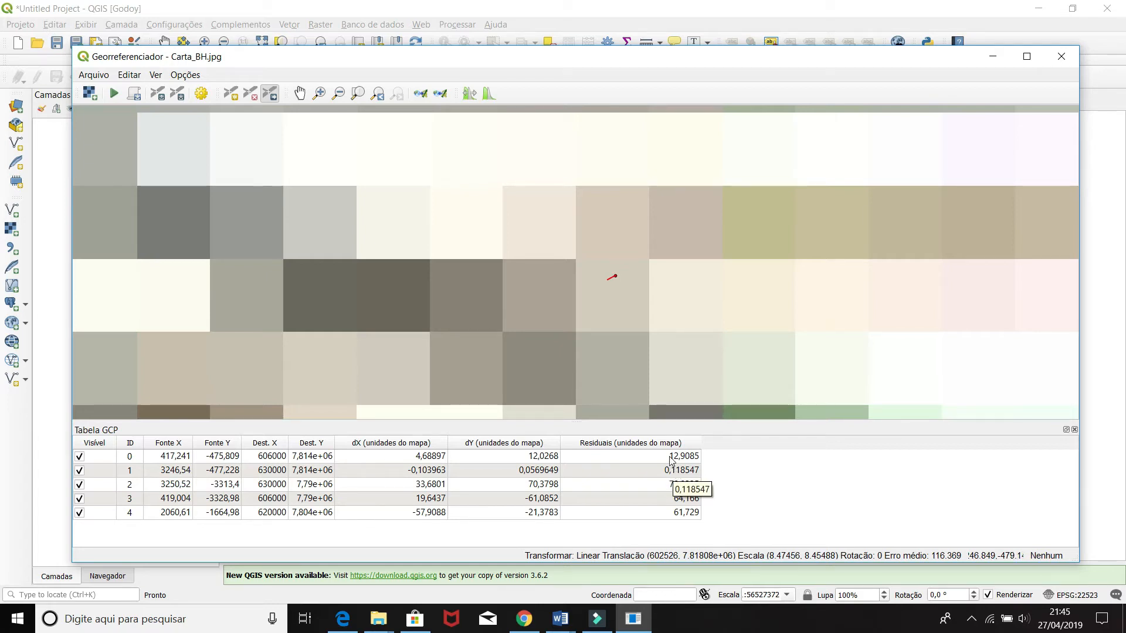
Step: Readjust control point 0 along its residual line to about source X 416.2, Y -478.4
{"action": "left_click", "coordinate": [645, 458]}
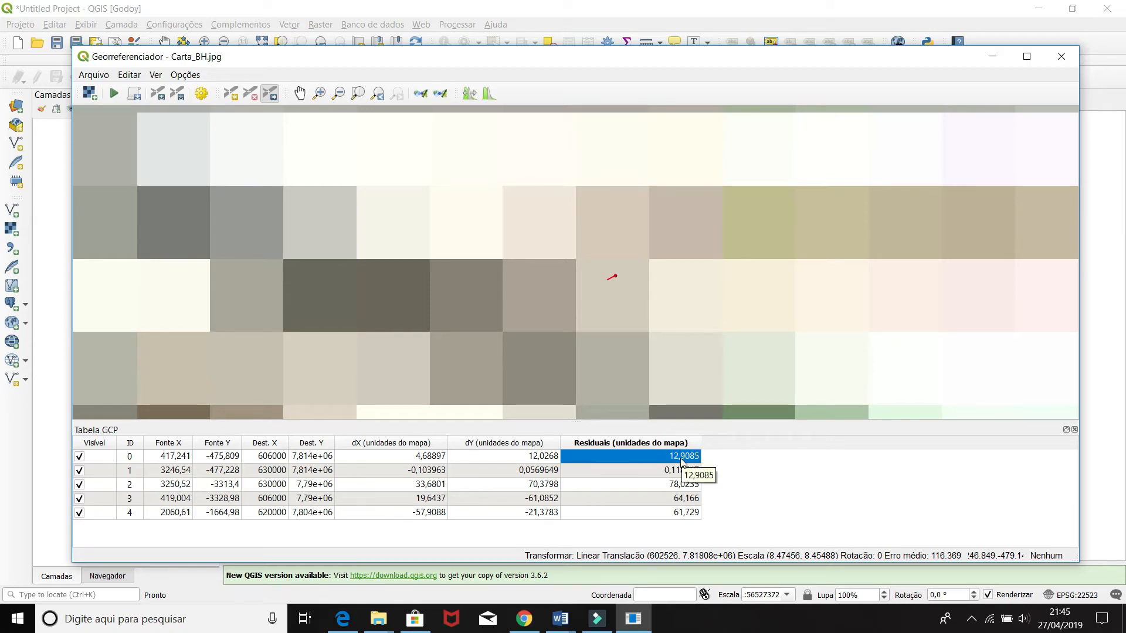
{"action": "double_click", "coordinate": [681, 460]}
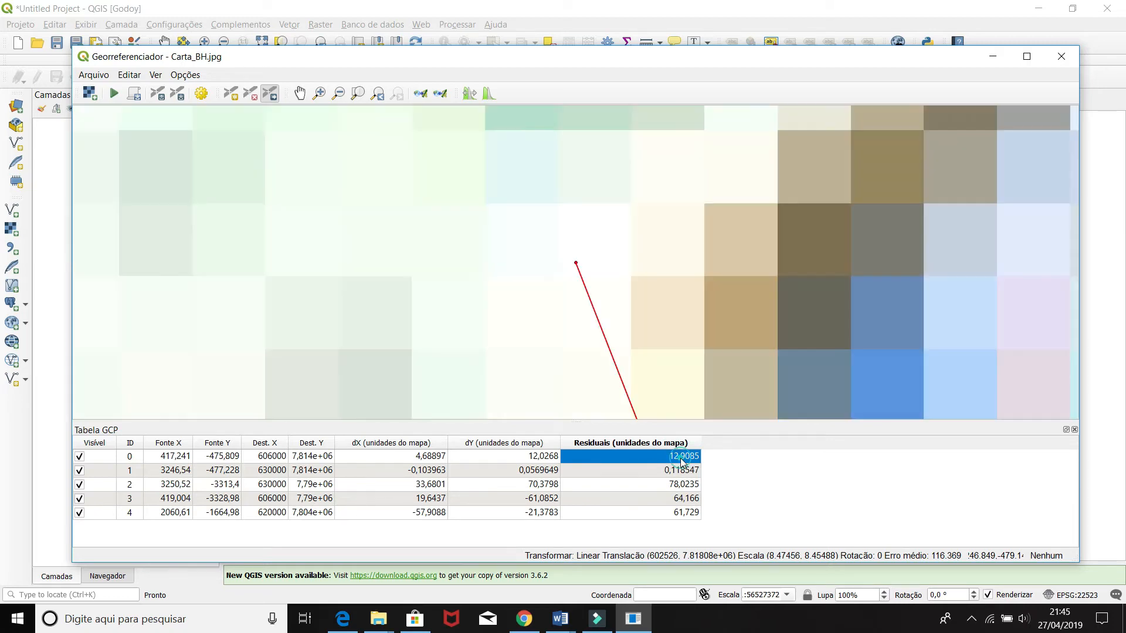
{"action": "left_click", "coordinate": [577, 262]}
{"action": "left_click", "coordinate": [577, 262]}
{"action": "left_click", "coordinate": [575, 261]}
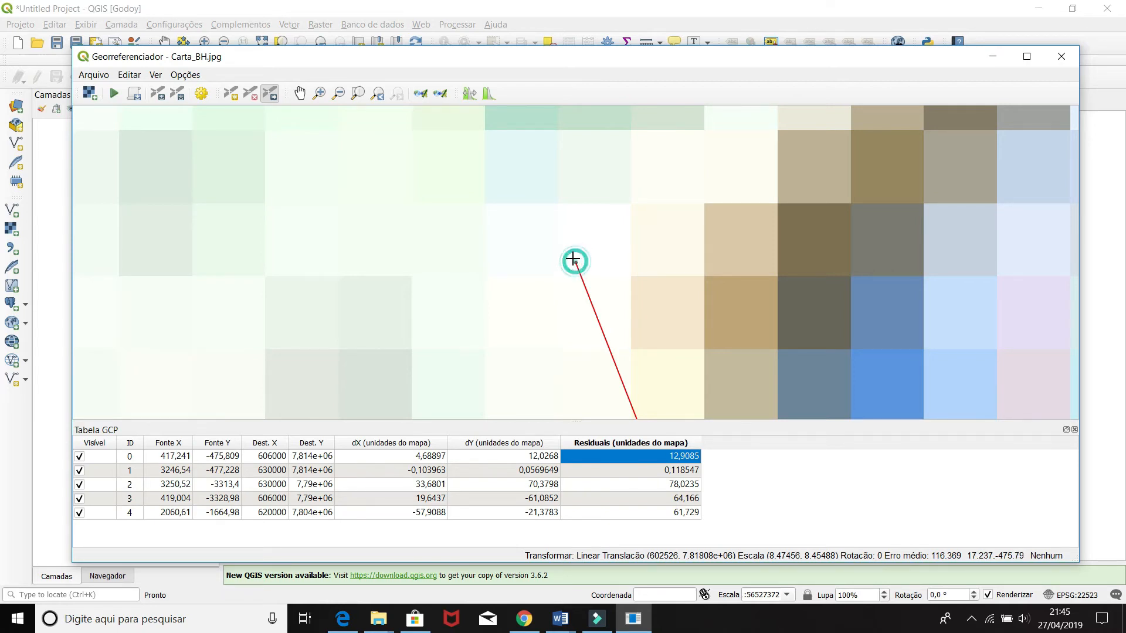
{"action": "left_click", "coordinate": [593, 302]}
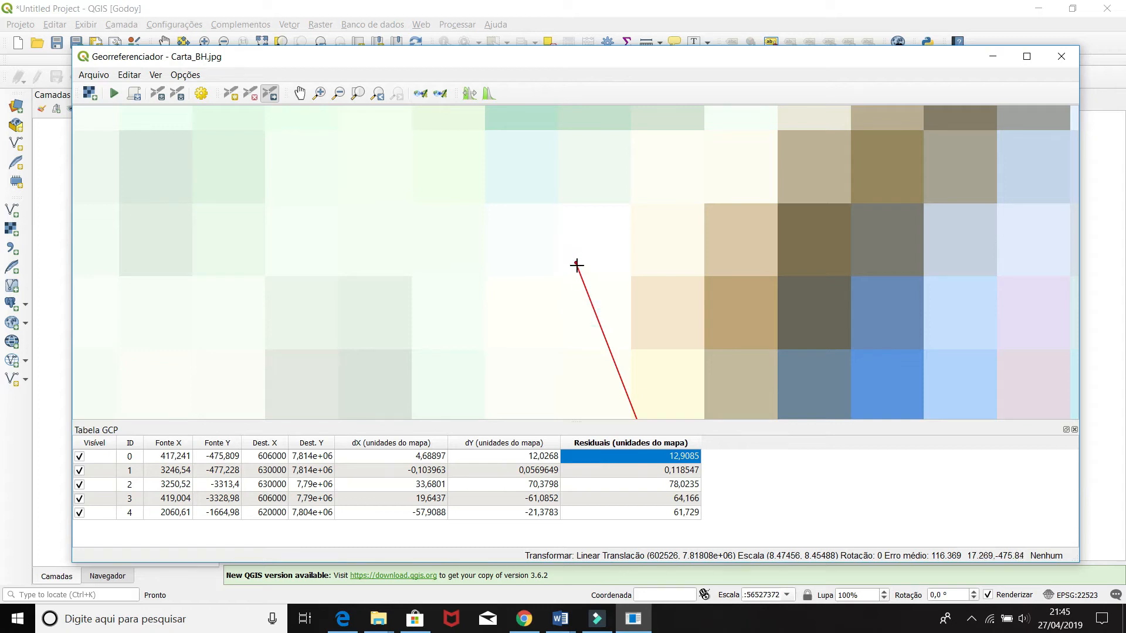
{"action": "left_click", "coordinate": [580, 272]}
{"action": "left_click_drag", "start_coordinate": [575, 261], "coordinate": [522, 336]}
{"action": "scroll", "coordinate": [532, 299], "scroll_direction": "down", "scroll_amount": 2}
{"action": "scroll", "coordinate": [522, 337], "scroll_direction": "down", "scroll_amount": 1}
{"action": "scroll", "coordinate": [523, 335], "scroll_direction": "up", "scroll_amount": 5}
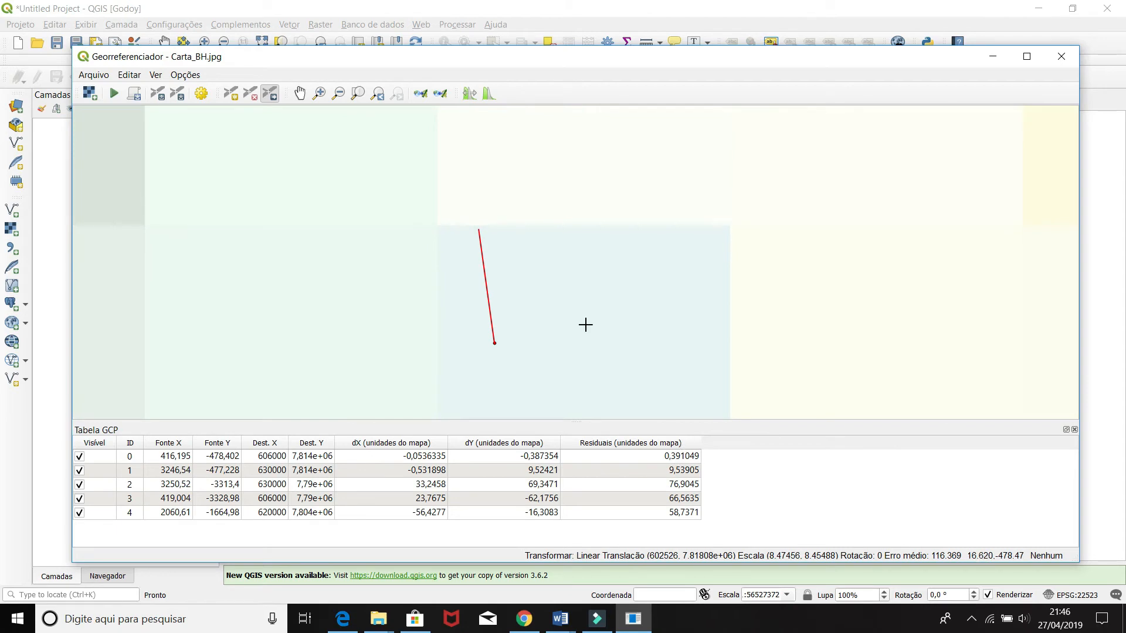
Step: Move control point 2 off the 630/7790 grid intersection to about source X 3243.4, Y -3325.4 to shorten its residual line
{"action": "scroll", "coordinate": [548, 247], "scroll_direction": "down", "scroll_amount": 1}
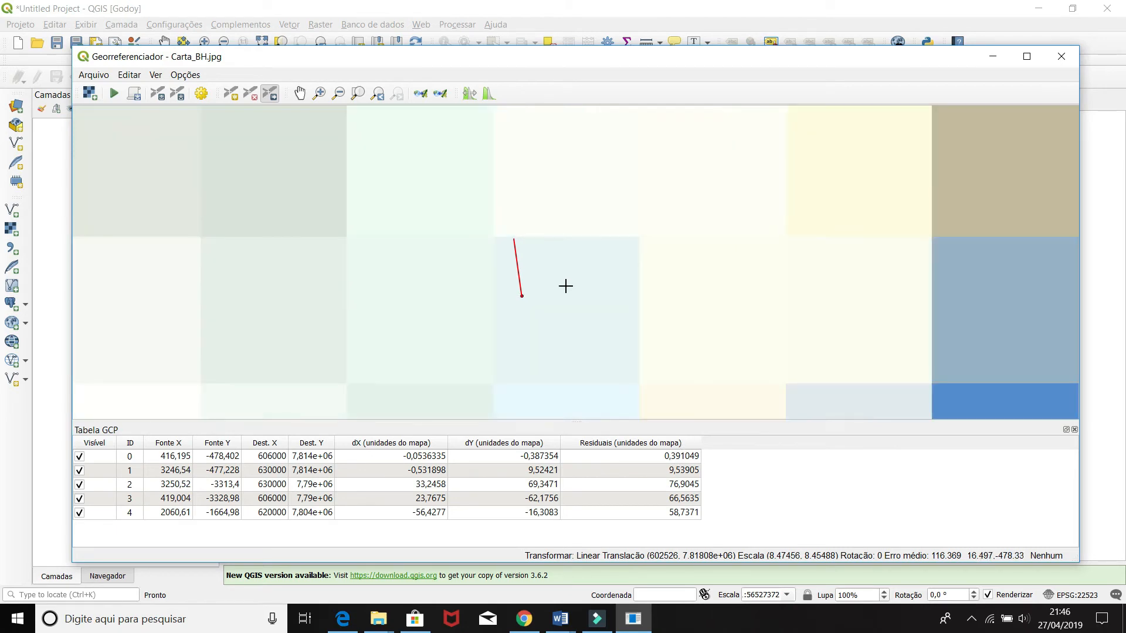
{"action": "scroll", "coordinate": [565, 285], "scroll_direction": "down", "scroll_amount": 1}
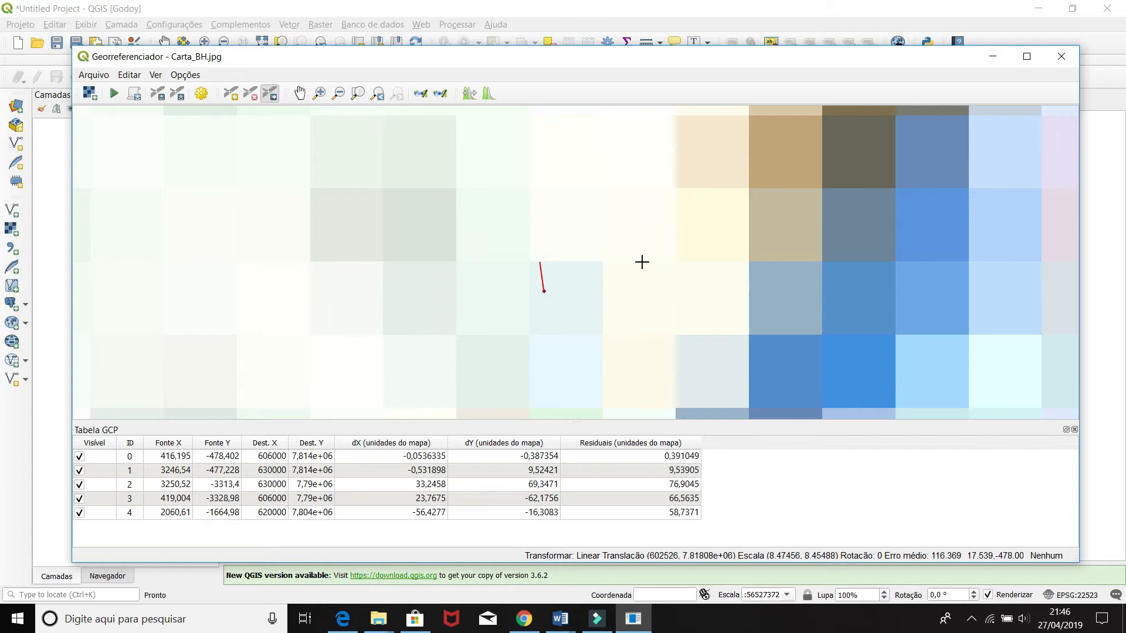
{"action": "scroll", "coordinate": [641, 262], "scroll_direction": "down", "scroll_amount": 1}
{"action": "scroll", "coordinate": [636, 264], "scroll_direction": "down", "scroll_amount": 2}
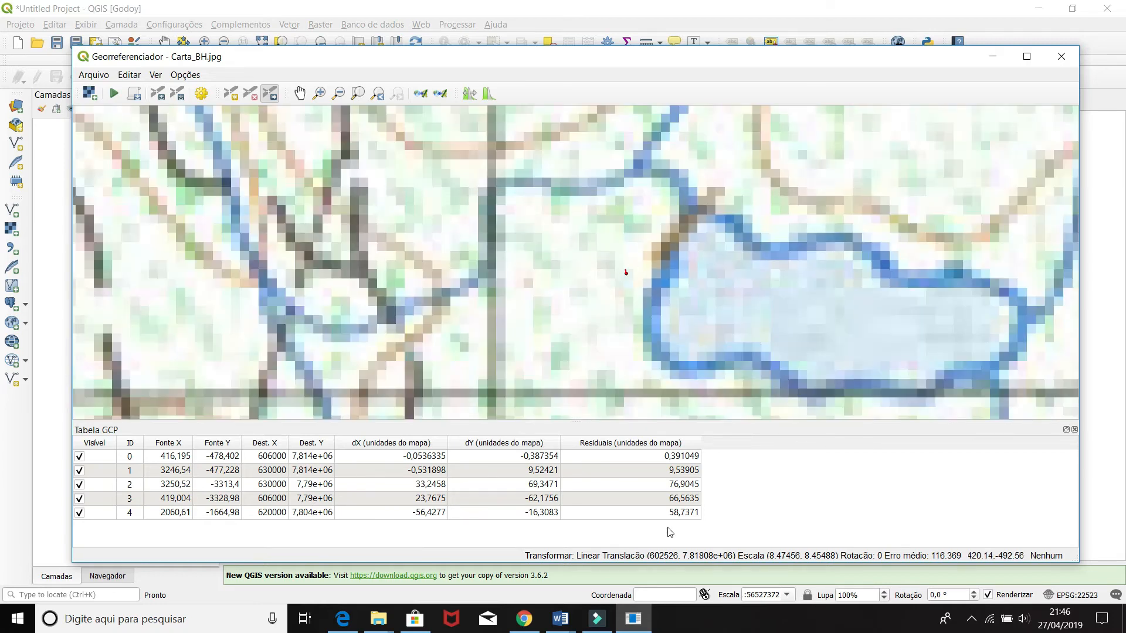
{"action": "left_click", "coordinate": [682, 484]}
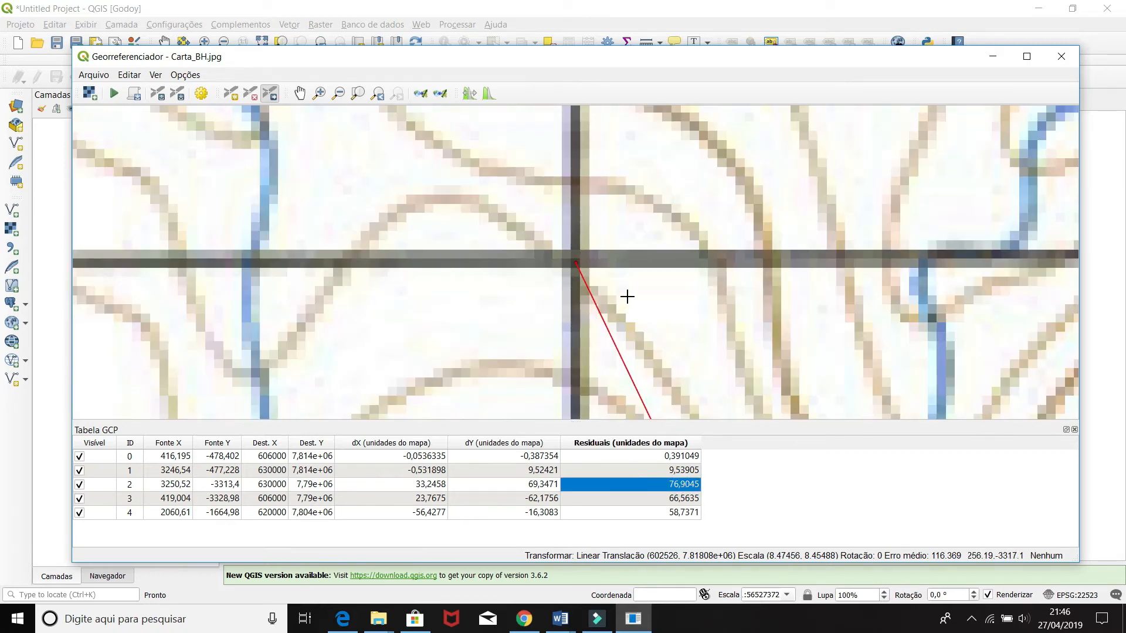
{"action": "scroll", "coordinate": [627, 296], "scroll_direction": "down", "scroll_amount": 3}
{"action": "mouse_move", "coordinate": [621, 292]}
{"action": "left_mouse_down"}
{"action": "mouse_move", "coordinate": [603, 306]}
{"action": "mouse_move", "coordinate": [613, 305]}
{"action": "left_mouse_up"}
Step: Fine-tune control point 2 along its residual line to about source X 3243.6, Y -3328.7
{"action": "scroll", "coordinate": [612, 305], "scroll_direction": "up", "scroll_amount": 2}
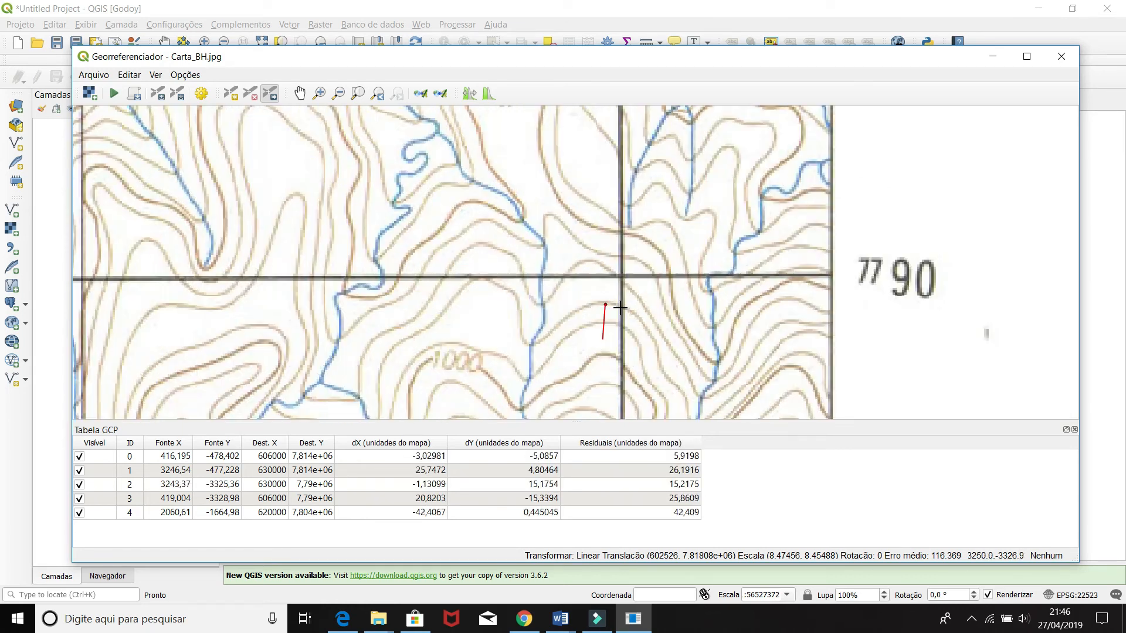
{"action": "left_click_drag", "start_coordinate": [590, 305], "coordinate": [591, 316]}
{"action": "scroll", "coordinate": [590, 316], "scroll_direction": "up", "scroll_amount": 6}
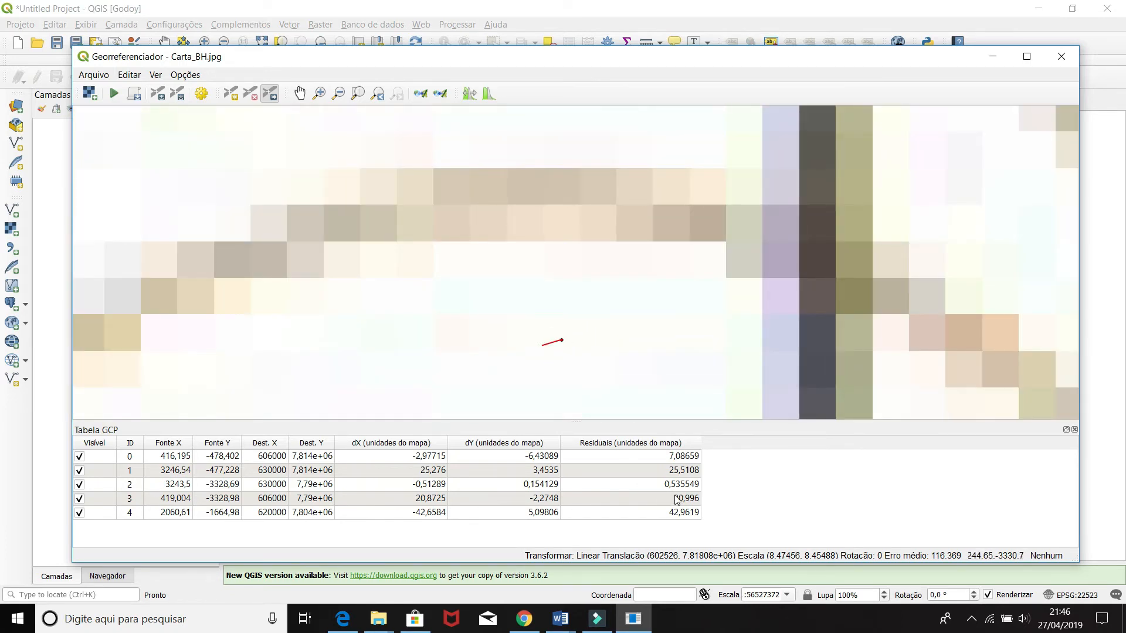
{"action": "left_click_drag", "start_coordinate": [563, 338], "coordinate": [565, 341]}
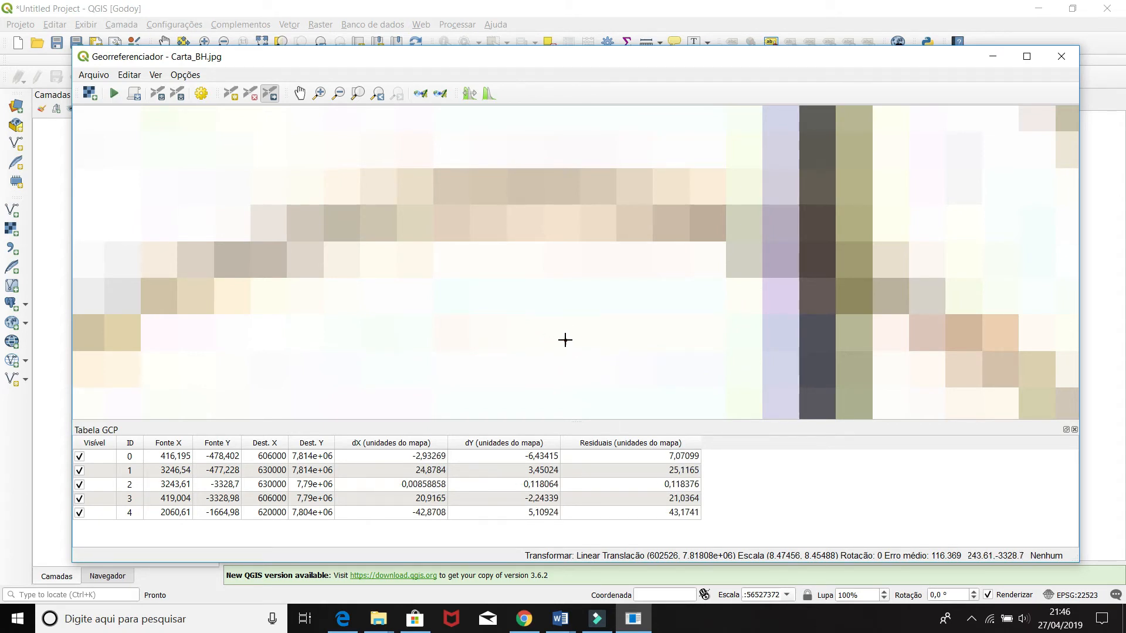
Step: Move control point 3 off the 606/7790 grid intersection to about source X 414.5, Y -3328.4 to reduce its residual
{"action": "left_click", "coordinate": [678, 503]}
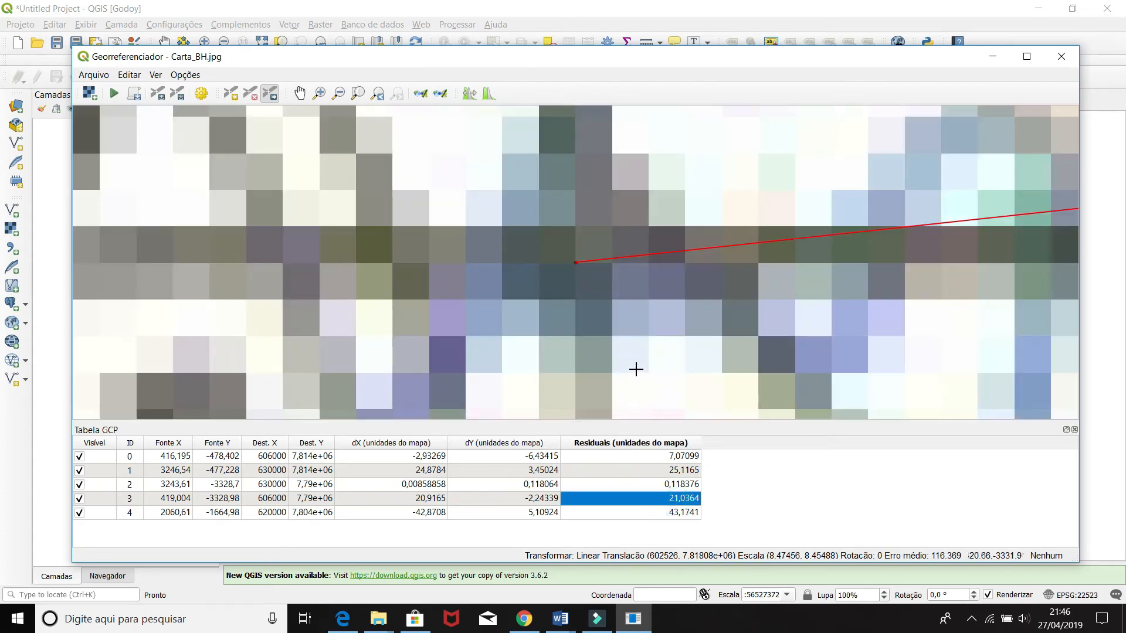
{"action": "scroll", "coordinate": [630, 364], "scroll_direction": "down", "scroll_amount": 2}
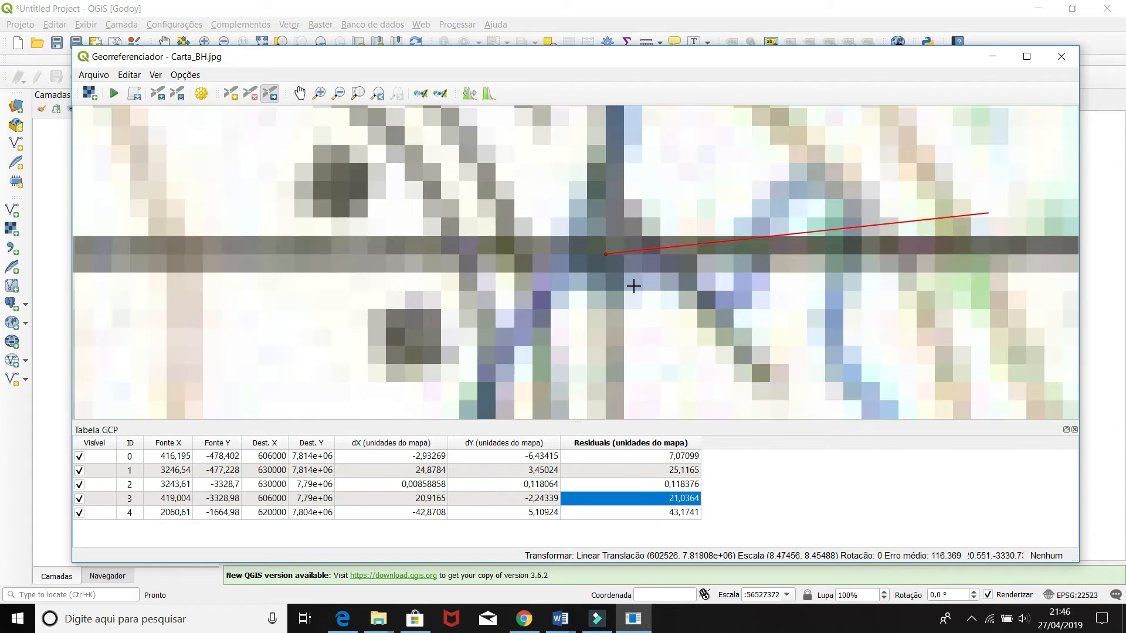
{"action": "left_click_drag", "start_coordinate": [604, 259], "coordinate": [523, 244]}
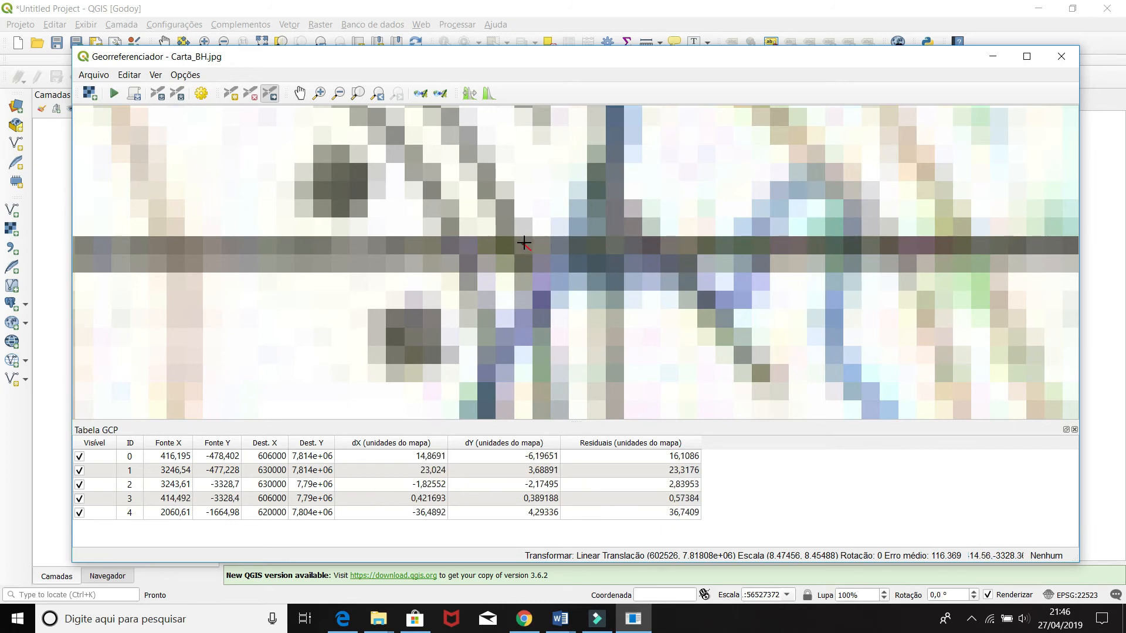
Step: Readjust control point 3 slightly to about source X 414.4, Y -3328.5 to shorten its remaining residual line
{"action": "scroll", "coordinate": [546, 276], "scroll_direction": "up", "scroll_amount": 1}
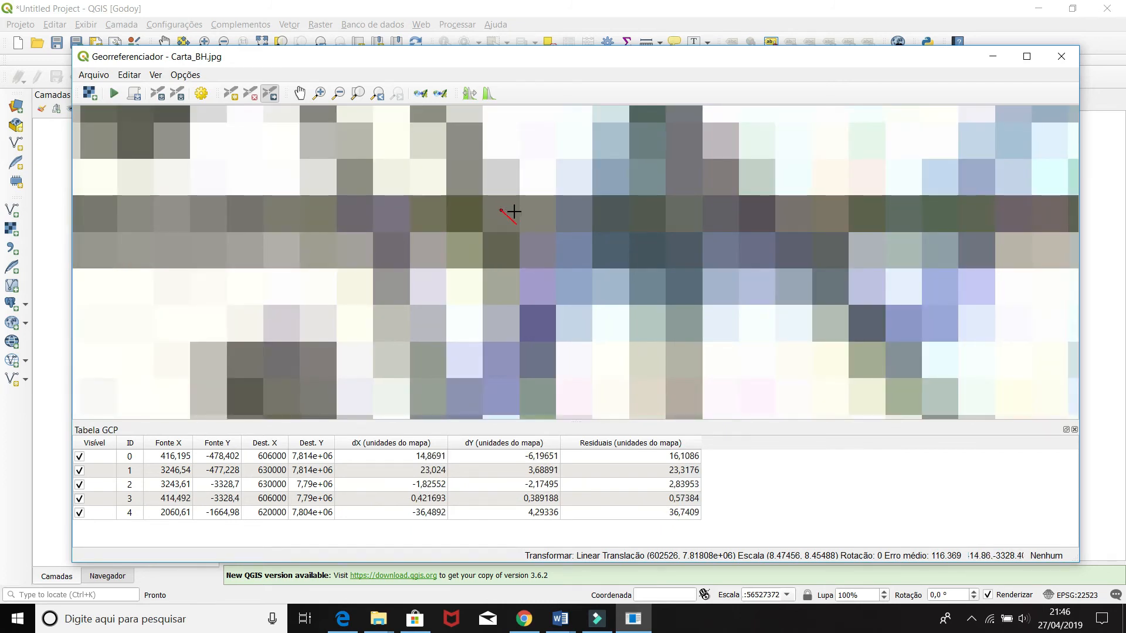
{"action": "left_click", "coordinate": [682, 499]}
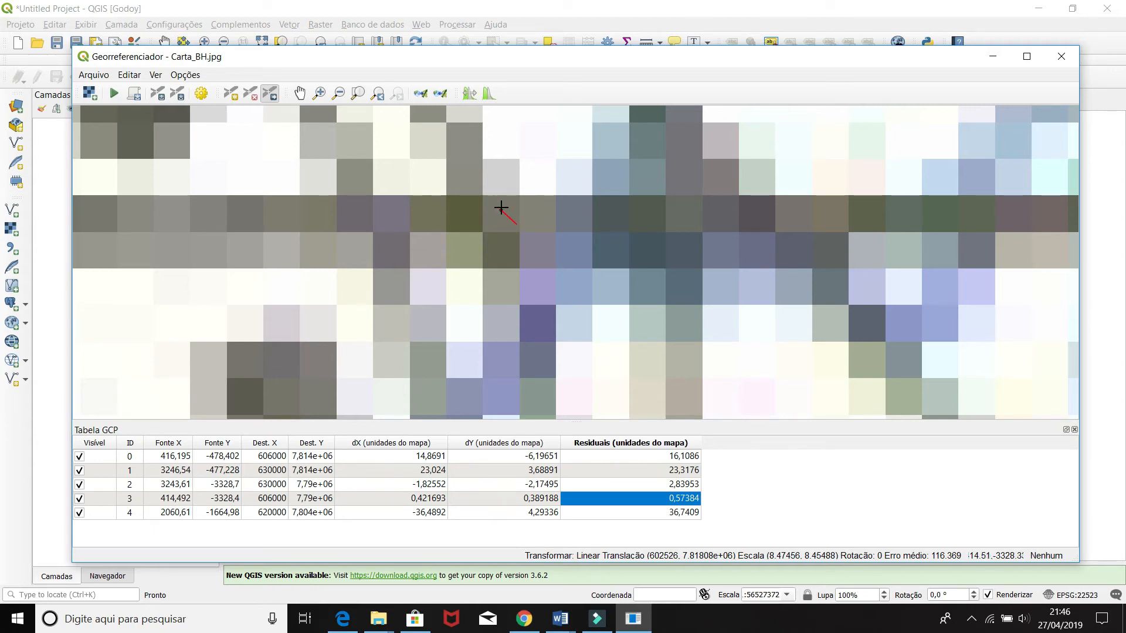
{"action": "scroll", "coordinate": [502, 208], "scroll_direction": "up", "scroll_amount": 2}
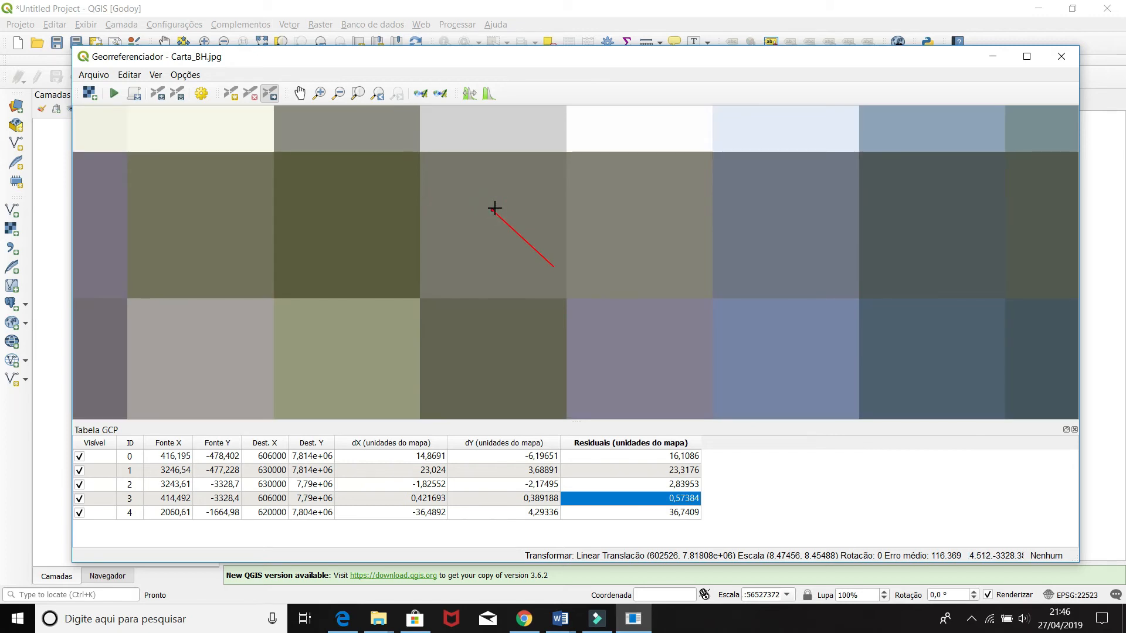
{"action": "mouse_move", "coordinate": [490, 211]}
{"action": "left_mouse_down"}
{"action": "mouse_move", "coordinate": [486, 201]}
{"action": "mouse_move", "coordinate": [495, 216]}
{"action": "mouse_move", "coordinate": [505, 209]}
{"action": "mouse_move", "coordinate": [476, 220]}
{"action": "left_mouse_up"}
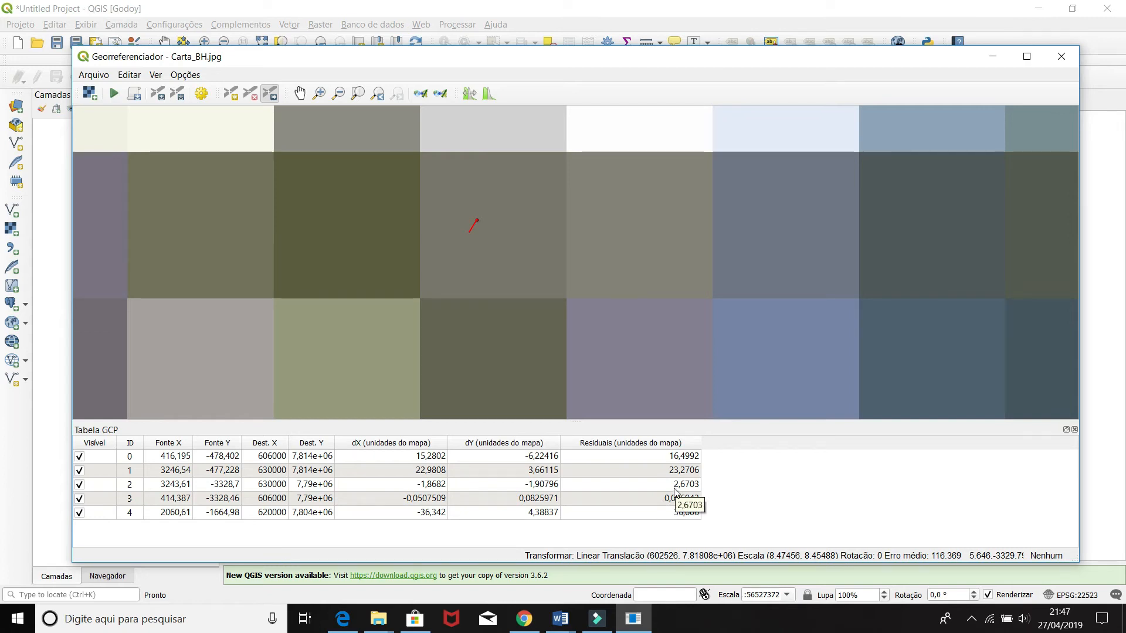
Step: Move control point 4 near the 620/7804 grid intersection to about source X 2066.0, Y -1665.6 to reduce its residual
{"action": "left_click", "coordinate": [689, 513]}
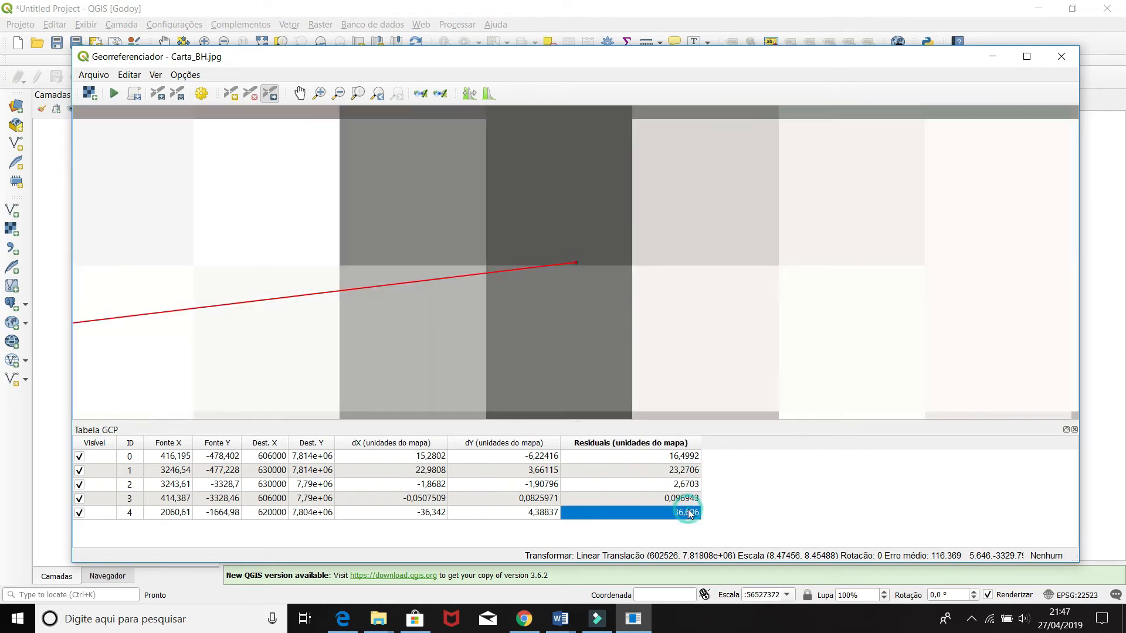
{"action": "scroll", "coordinate": [613, 333], "scroll_direction": "down", "scroll_amount": 3}
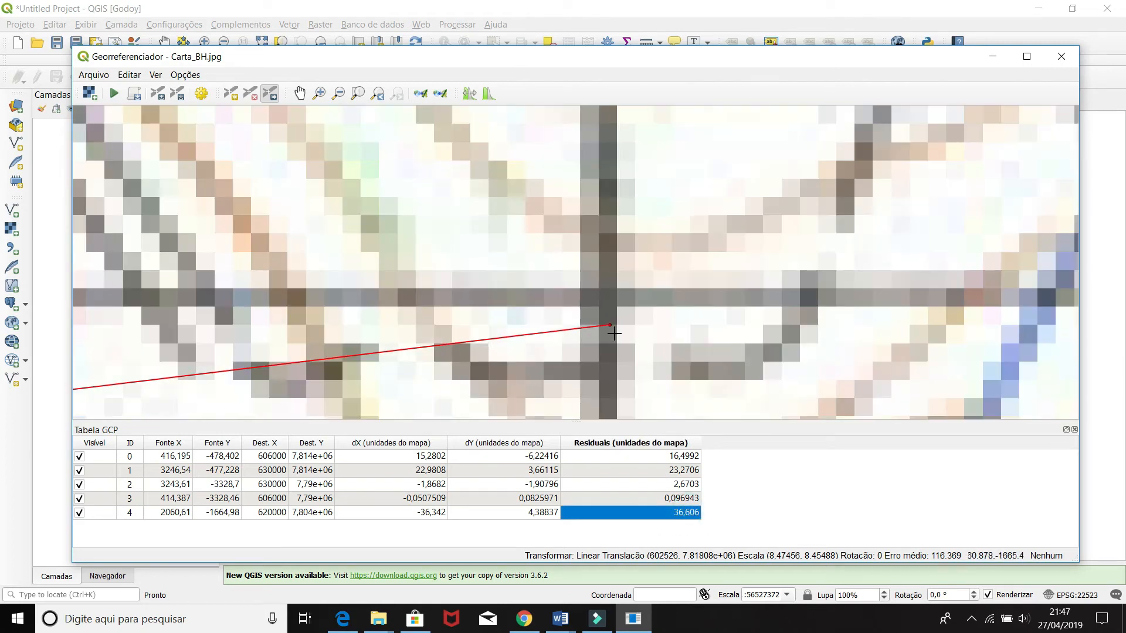
{"action": "left_click_drag", "start_coordinate": [612, 327], "coordinate": [658, 342]}
{"action": "scroll", "coordinate": [656, 332], "scroll_direction": "up", "scroll_amount": 3}
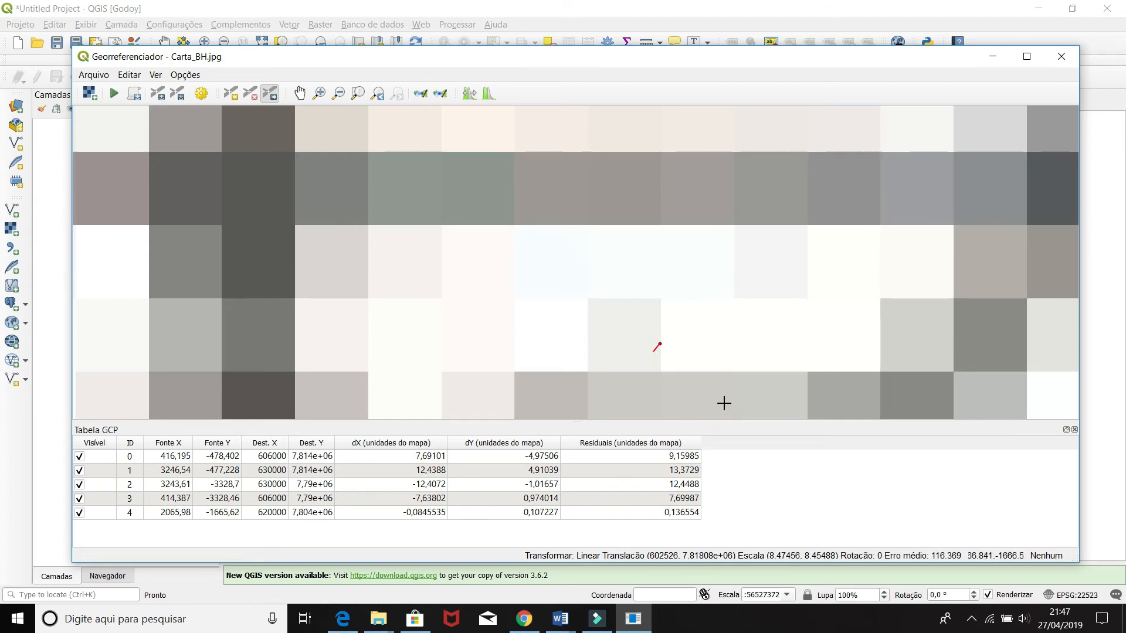
Step: Review the residuals of all five control points in the GCP table and their distribution over the whole sheet
{"action": "scroll", "coordinate": [728, 377], "scroll_direction": "down", "scroll_amount": 1}
{"action": "scroll", "coordinate": [720, 336], "scroll_direction": "down", "scroll_amount": 3}
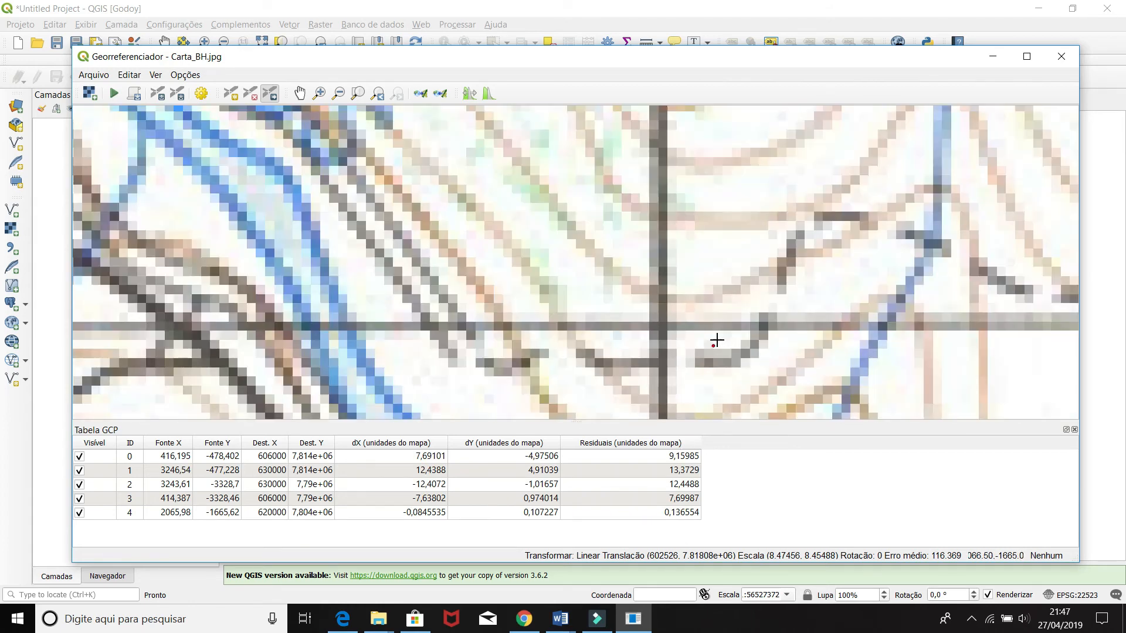
{"action": "scroll", "coordinate": [707, 337], "scroll_direction": "down", "scroll_amount": 1}
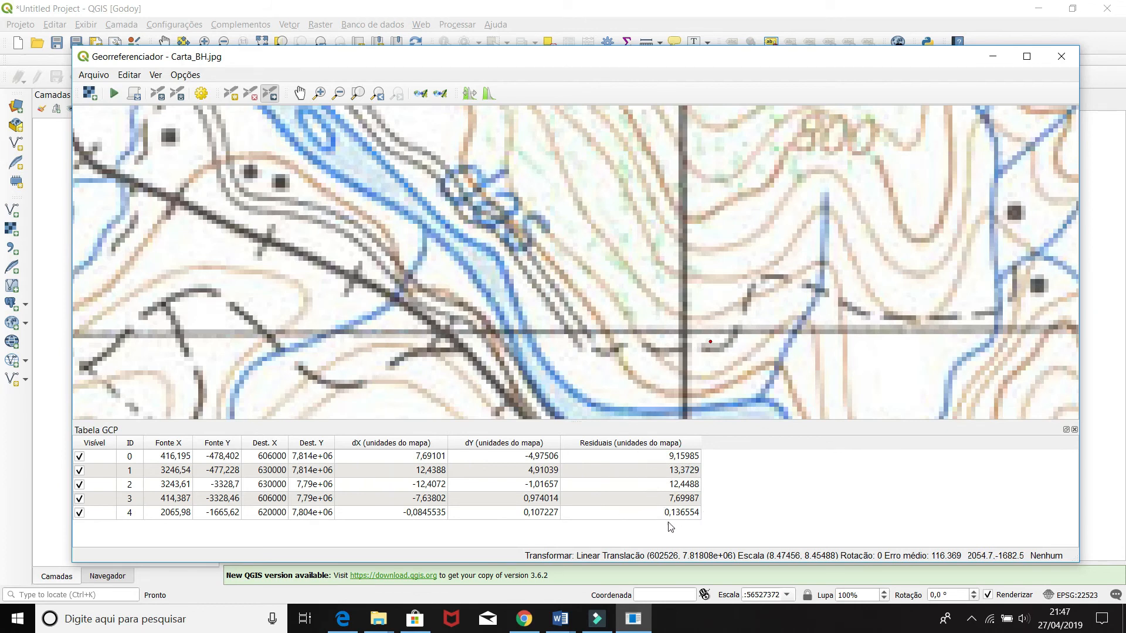
{"action": "left_click", "coordinate": [669, 456]}
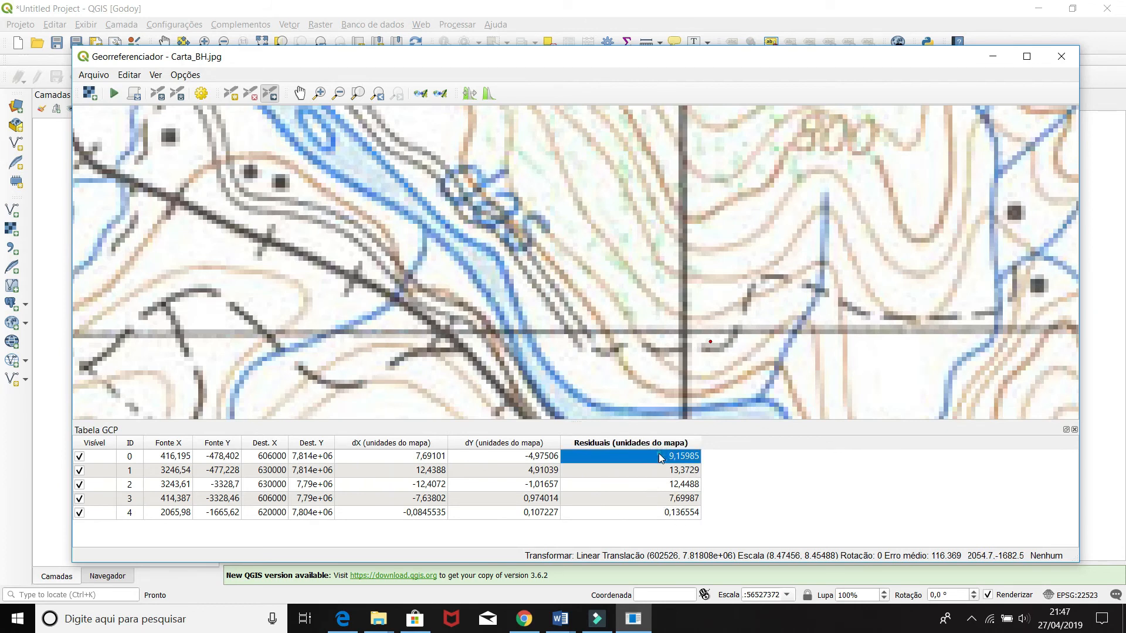
{"action": "left_click", "coordinate": [675, 470]}
{"action": "left_click", "coordinate": [680, 484]}
{"action": "left_click", "coordinate": [683, 498]}
{"action": "left_click", "coordinate": [685, 512]}
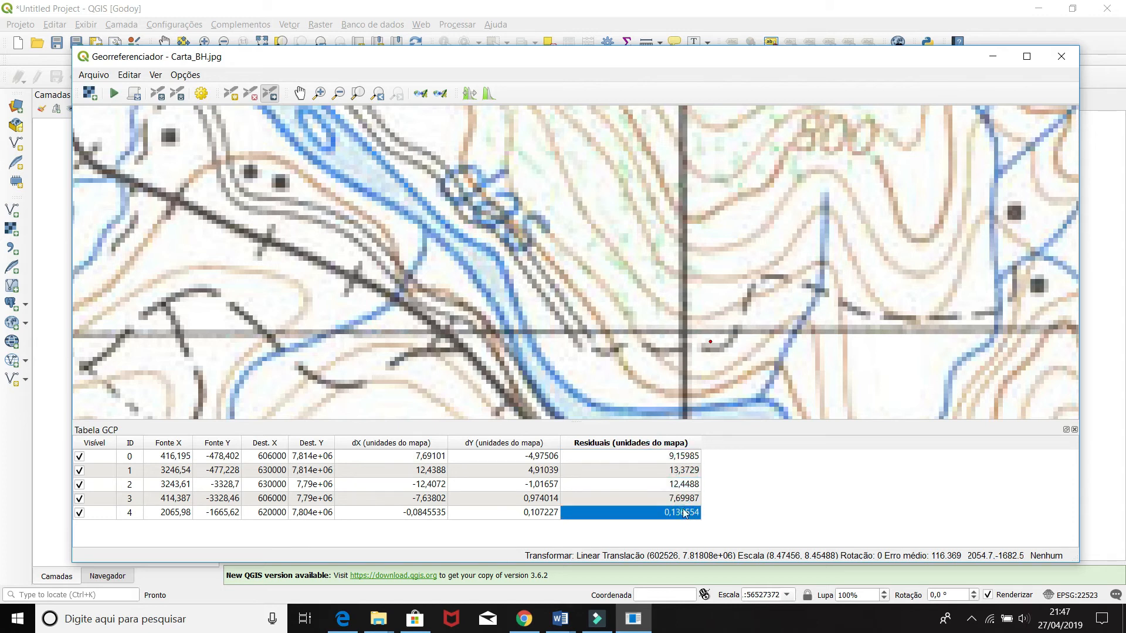
{"action": "scroll", "coordinate": [712, 291], "scroll_direction": "down", "scroll_amount": 3}
{"action": "scroll", "coordinate": [712, 289], "scroll_direction": "down", "scroll_amount": 5}
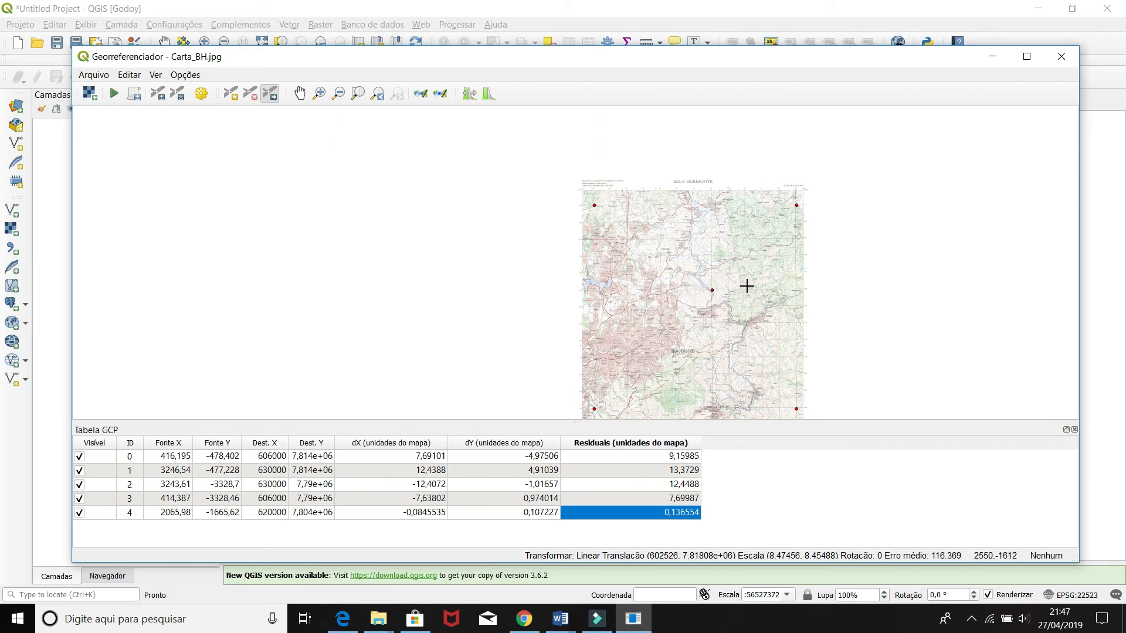
{"action": "left_click_drag", "start_coordinate": [745, 286], "coordinate": [669, 256]}
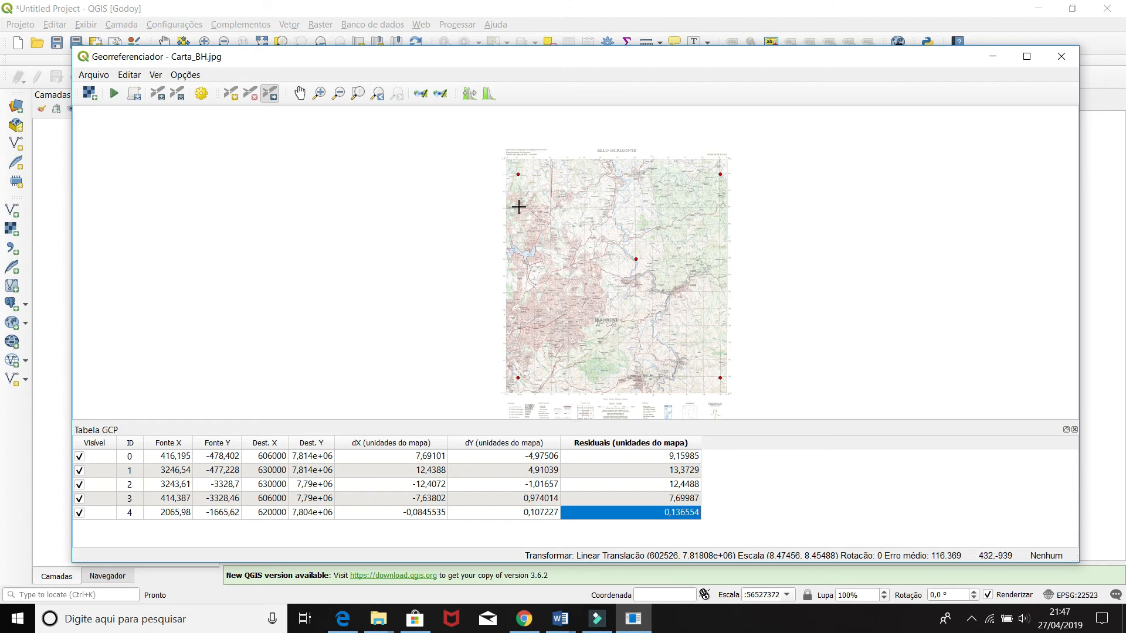
Step: Run the georeferencing of Carta_BH.jpg and close the georeferencer to return to the main map
{"action": "left_click", "coordinate": [114, 94]}
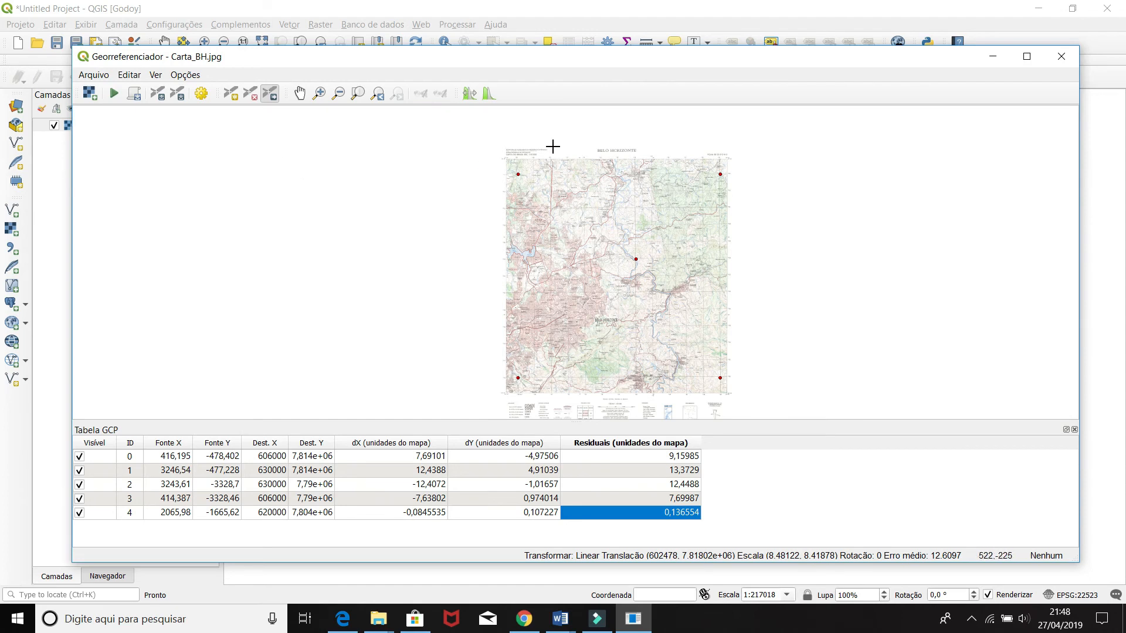
{"action": "left_click_drag", "start_coordinate": [600, 62], "coordinate": [576, 387]}
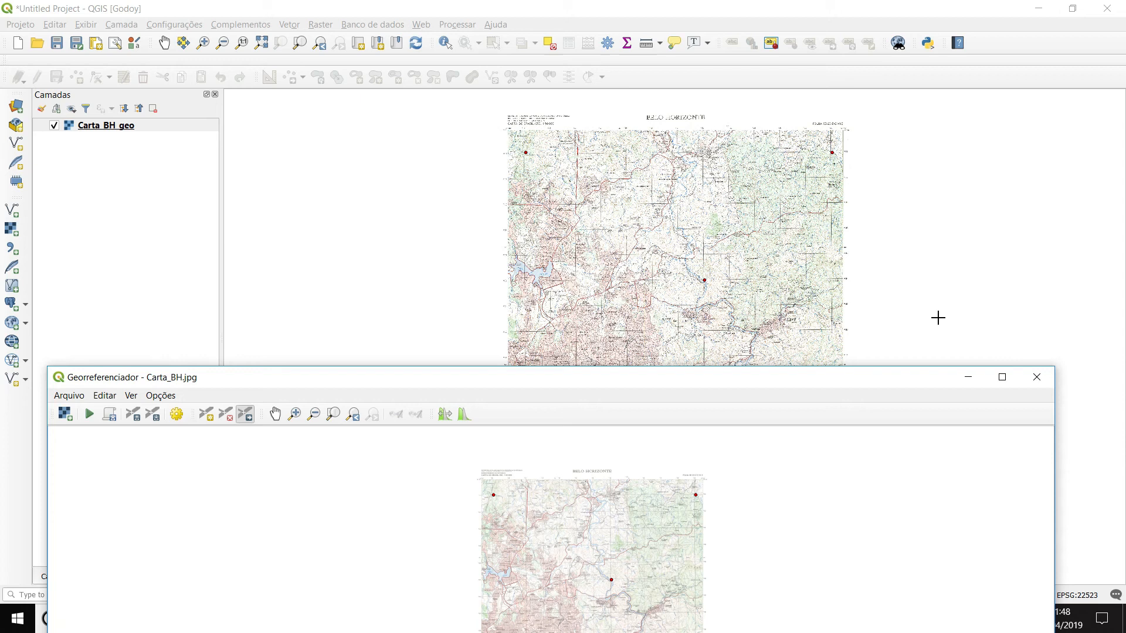
{"action": "left_click", "coordinate": [1036, 377]}
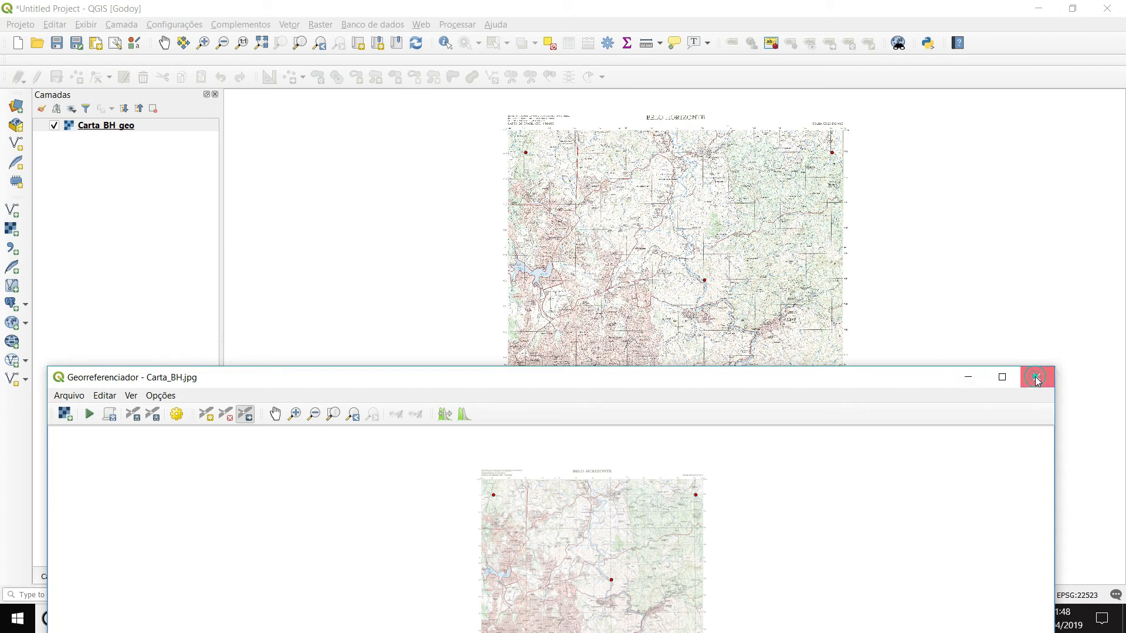
{"action": "left_click", "coordinate": [557, 590]}
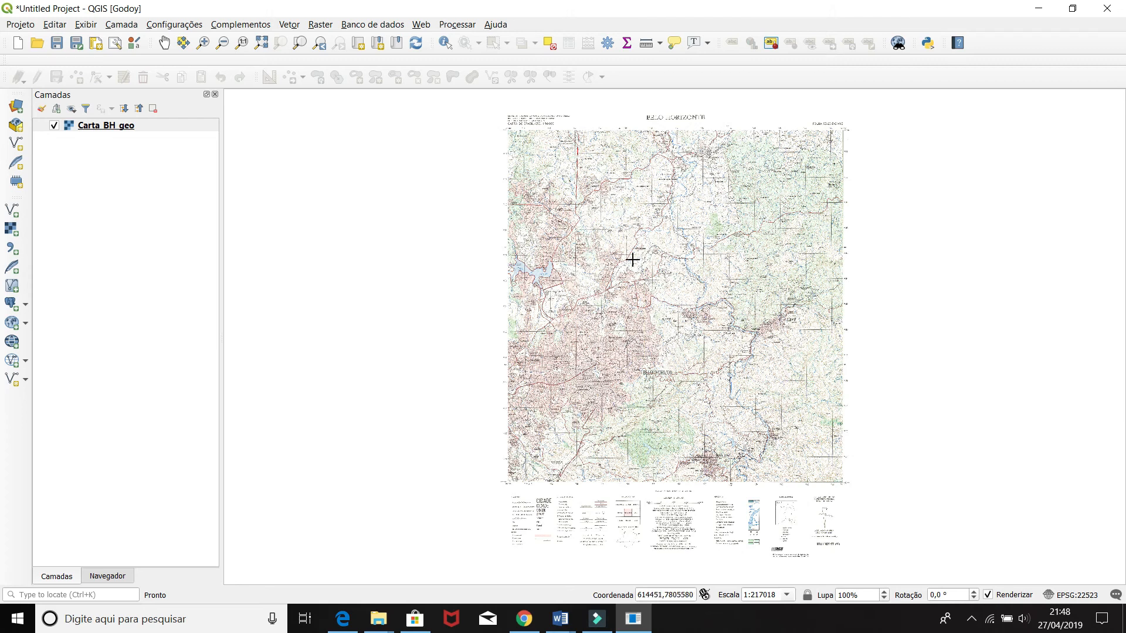
Step: Add the 31MUE250GC_SIR.shp municipalities shapefile from Aula 04's mg_municipios folder to the map and display the project's layer list
{"action": "left_click", "coordinate": [109, 576]}
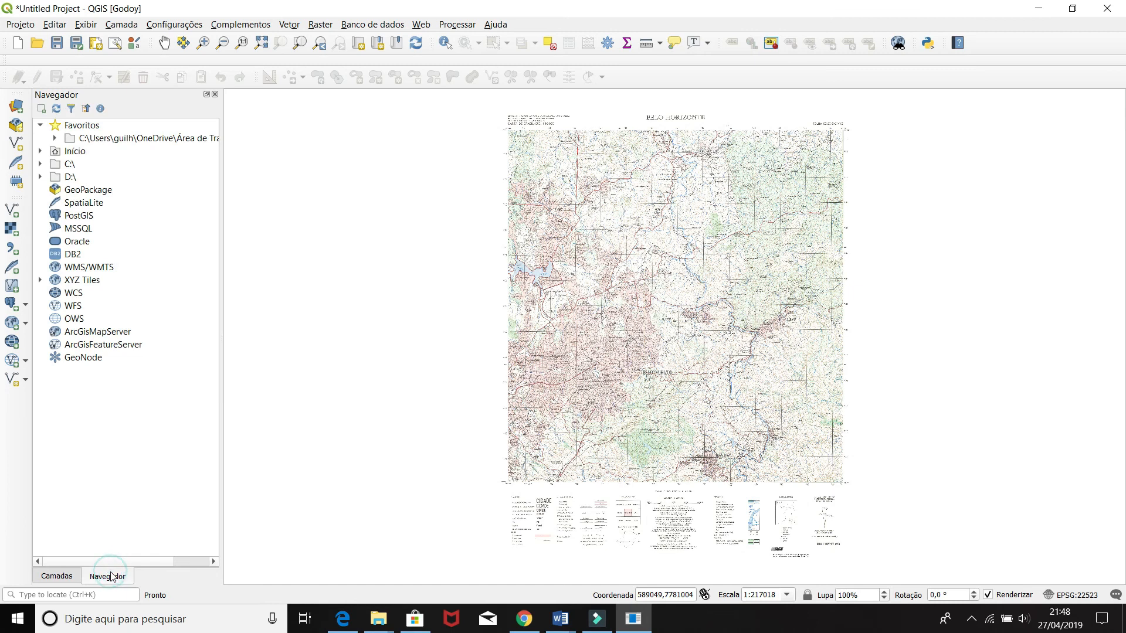
{"action": "double_click", "coordinate": [153, 138]}
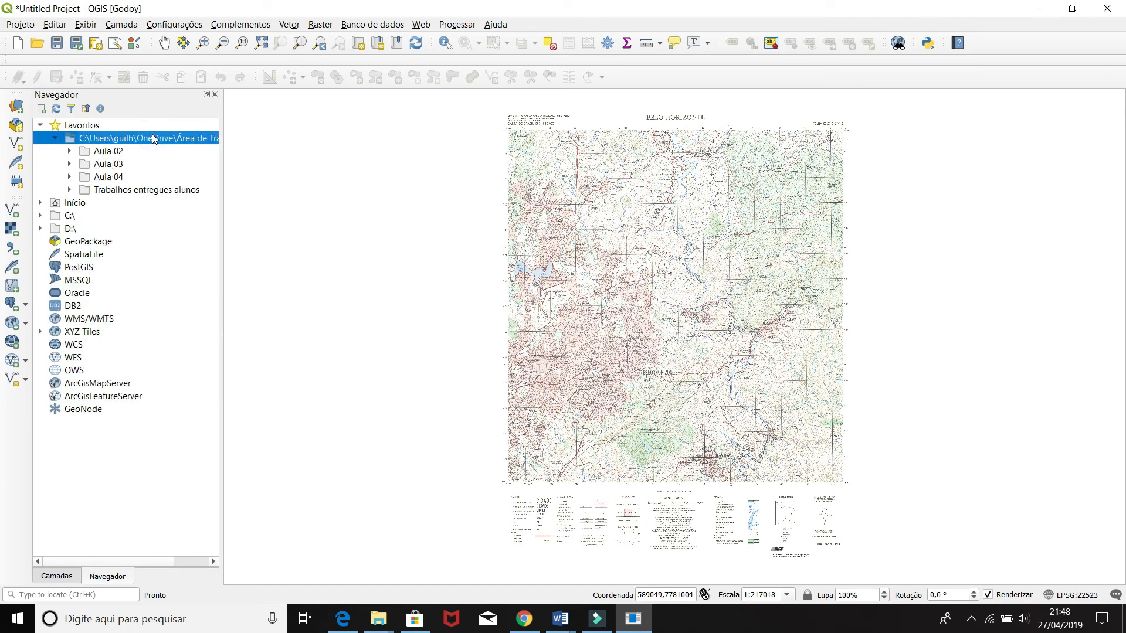
{"action": "double_click", "coordinate": [116, 179]}
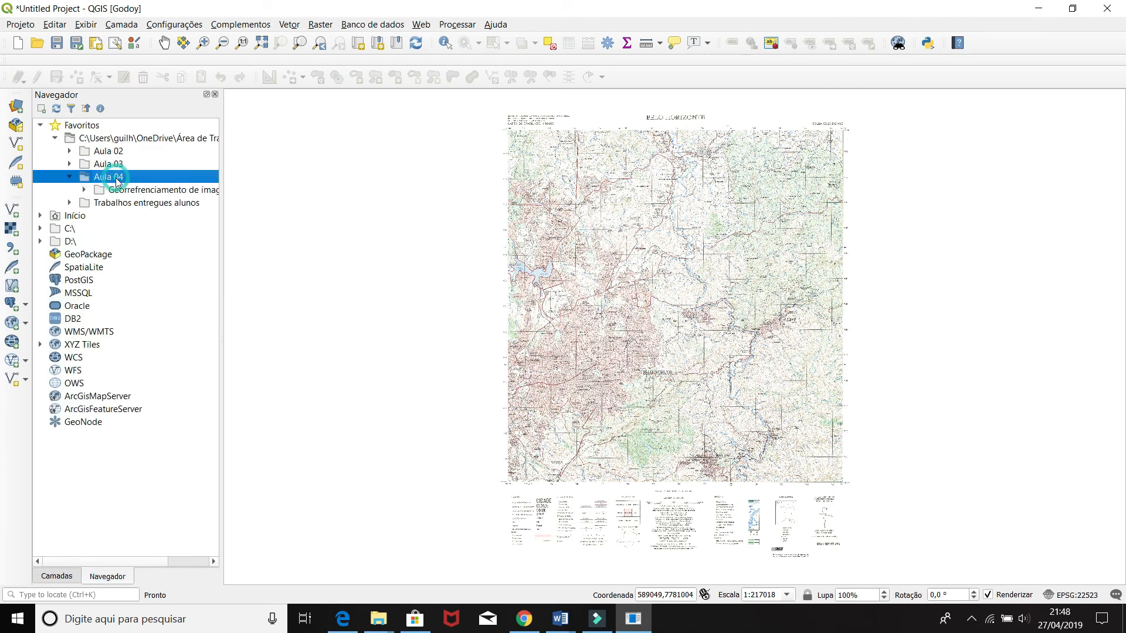
{"action": "double_click", "coordinate": [155, 191]}
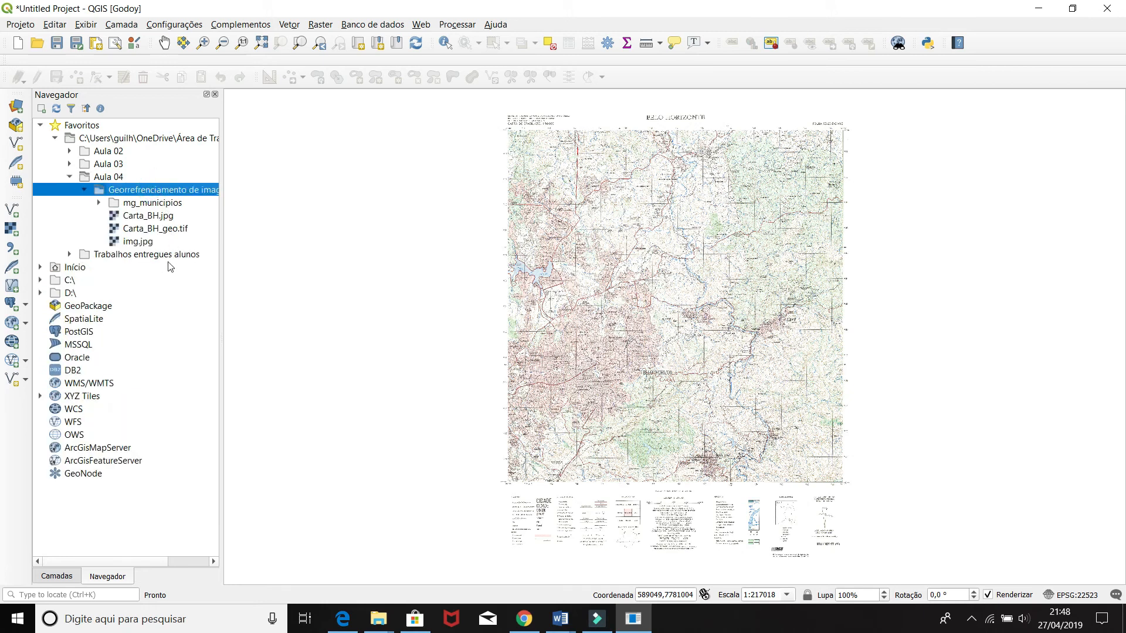
{"action": "double_click", "coordinate": [161, 203]}
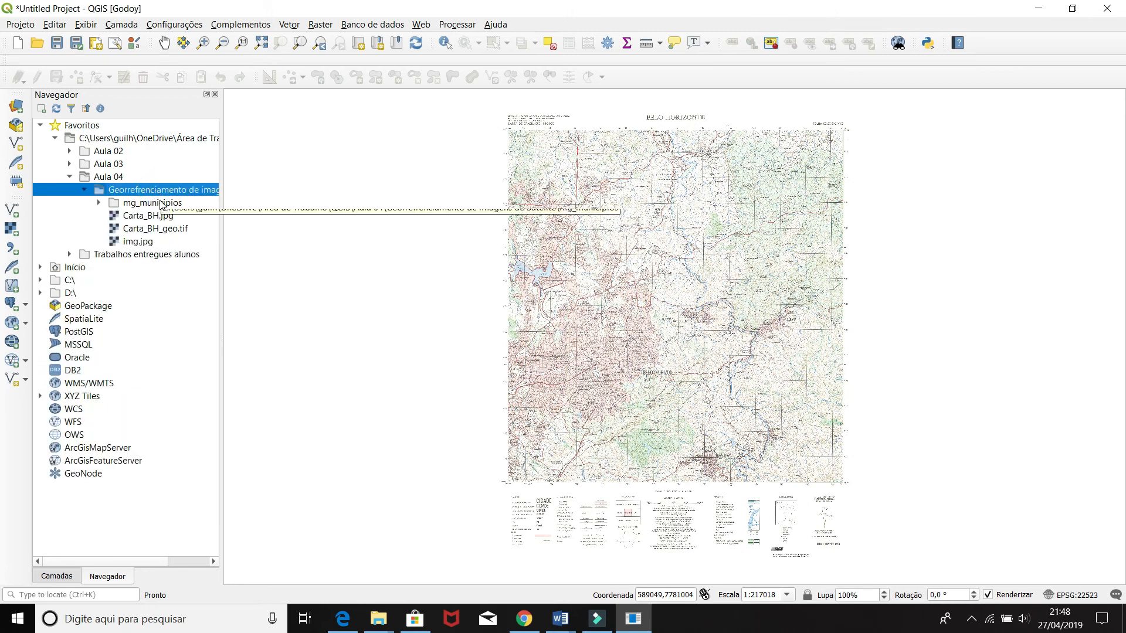
{"action": "left_click", "coordinate": [165, 218]}
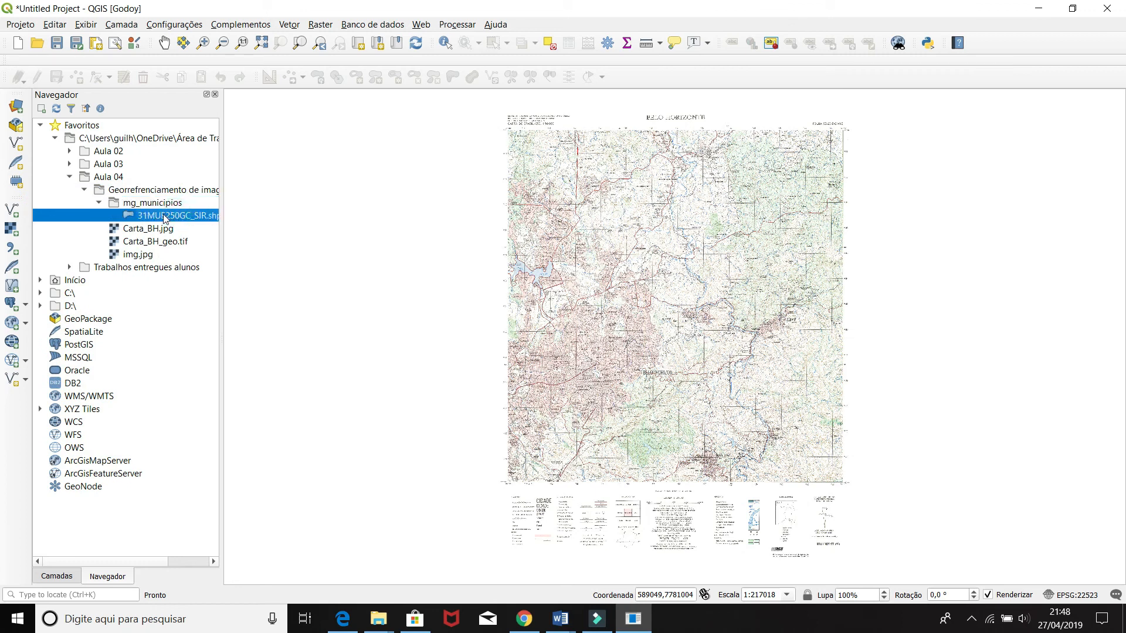
{"action": "left_click_drag", "start_coordinate": [156, 218], "coordinate": [367, 244]}
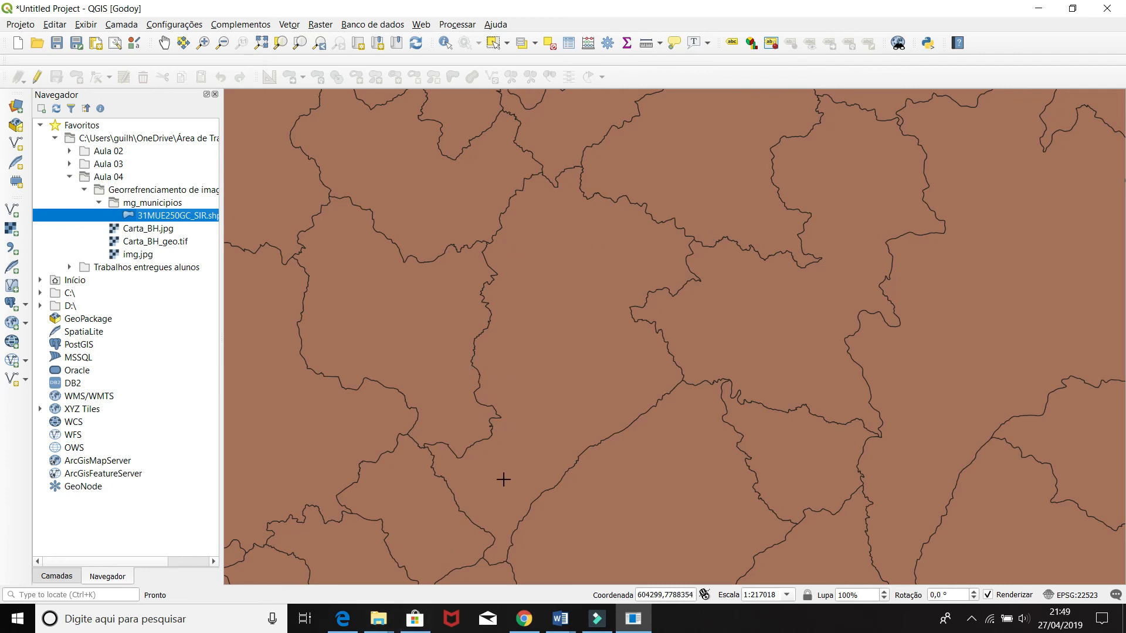
{"action": "left_click", "coordinate": [65, 576]}
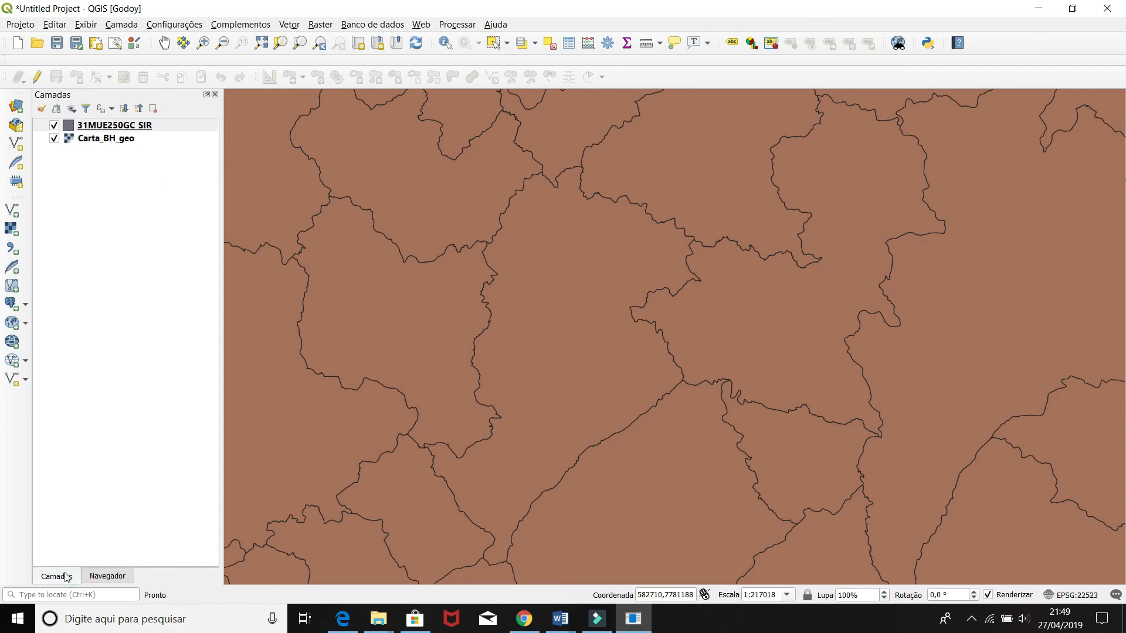
Step: Set the fill style of the 31MUE250GC_SIR municipalities layer's simple fill to Sem pincel
{"action": "left_click", "coordinate": [105, 140]}
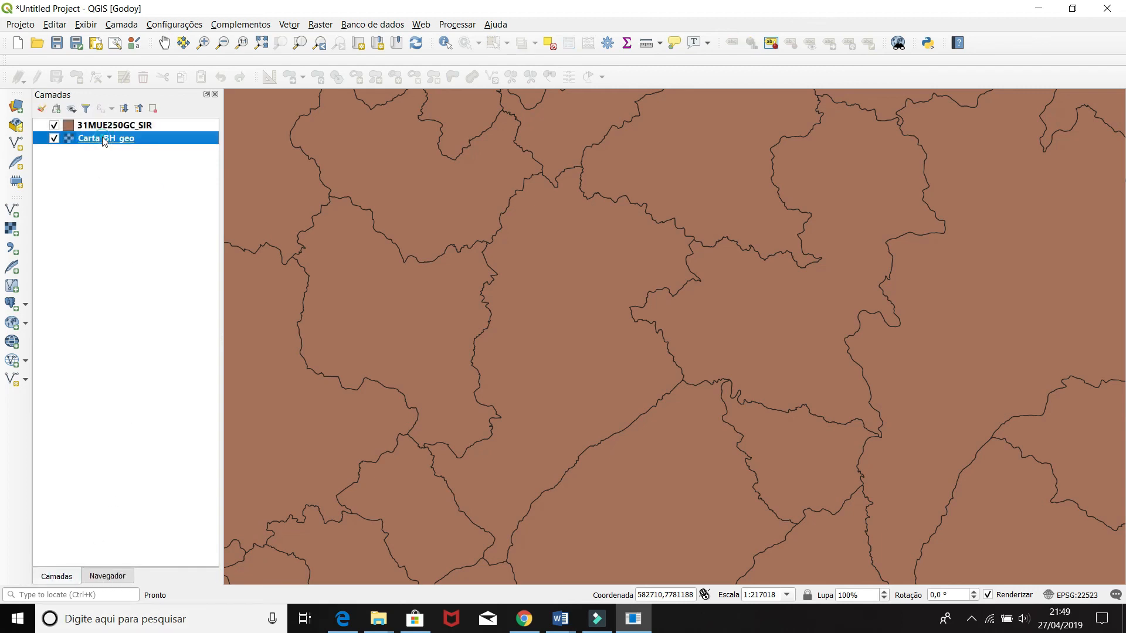
{"action": "left_click", "coordinate": [112, 125]}
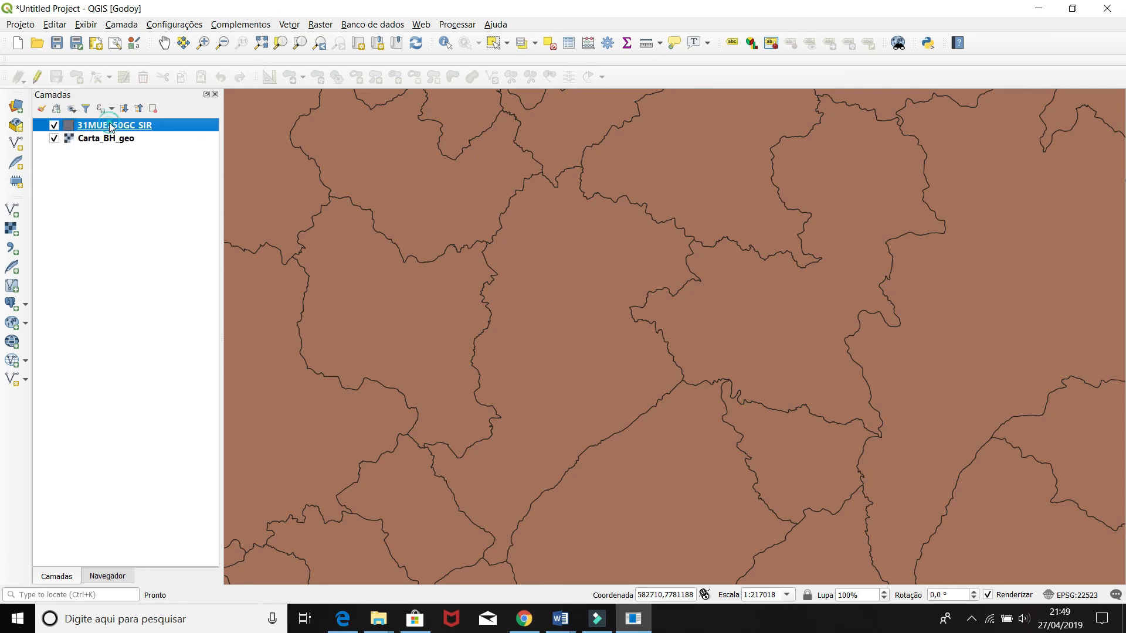
{"action": "left_click", "coordinate": [116, 139]}
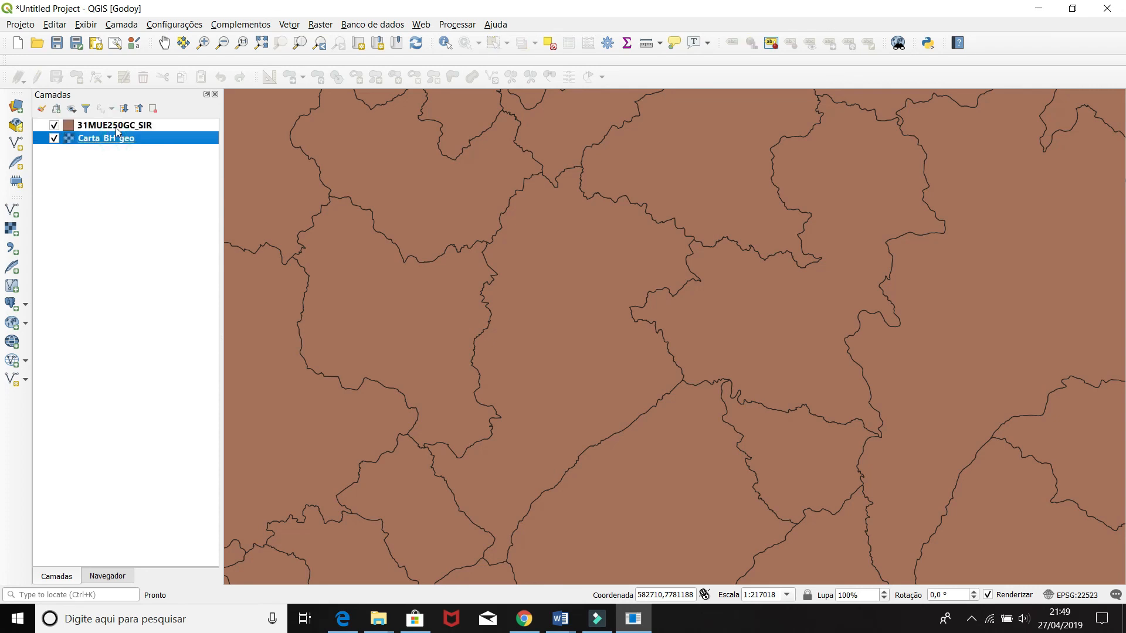
{"action": "left_click", "coordinate": [117, 128]}
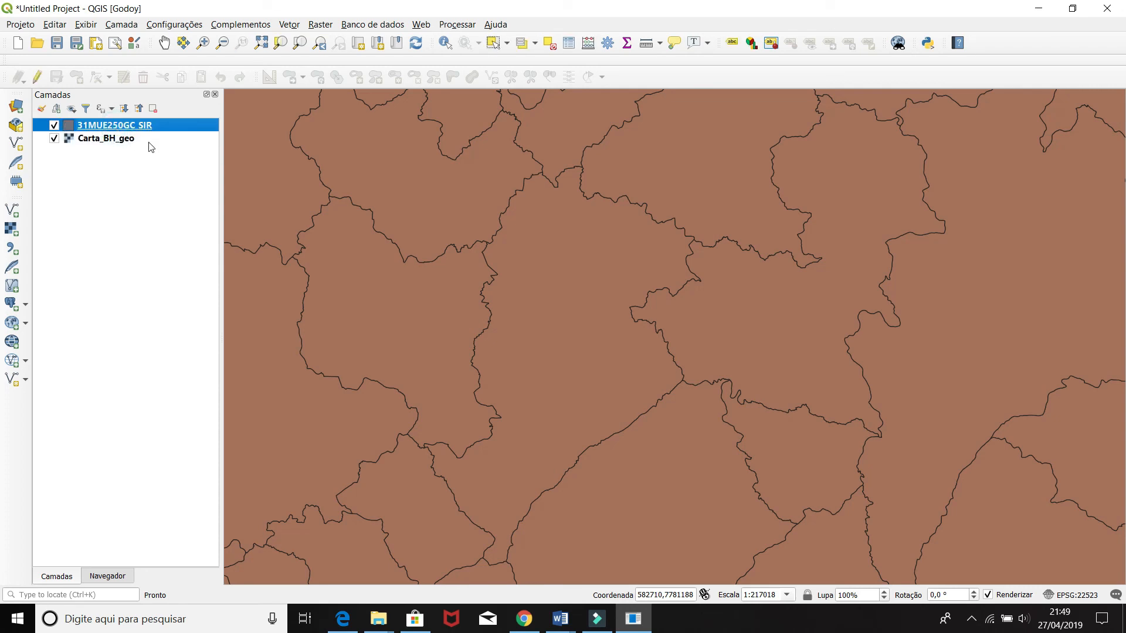
{"action": "mouse_move", "coordinate": [120, 127]}
{"action": "double_click", "coordinate": [129, 129]}
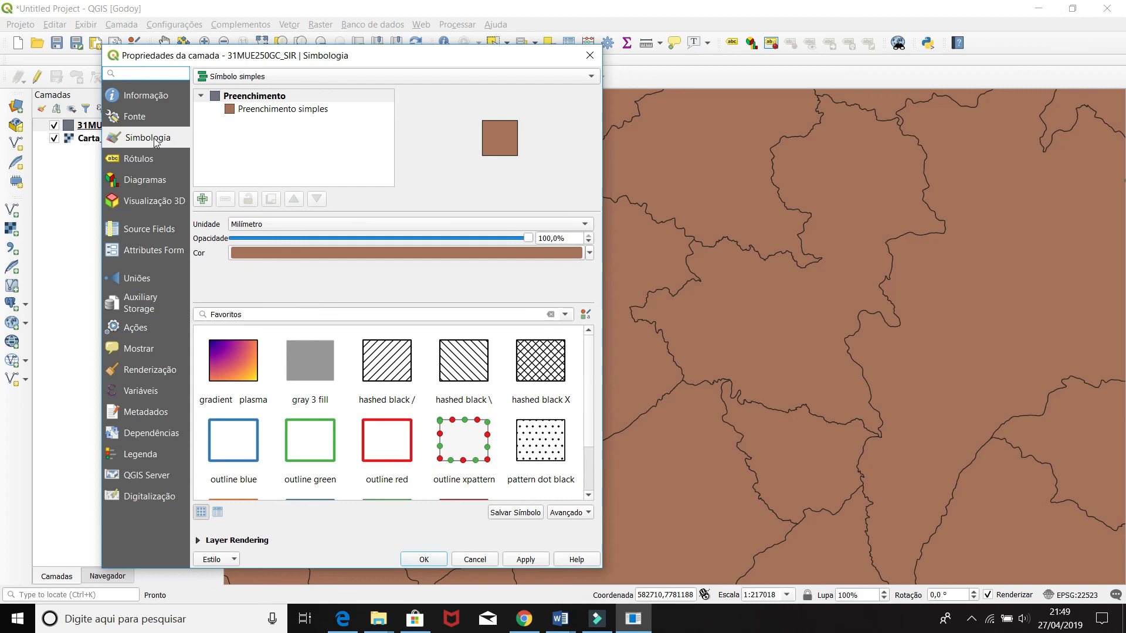
{"action": "left_click", "coordinate": [303, 116]}
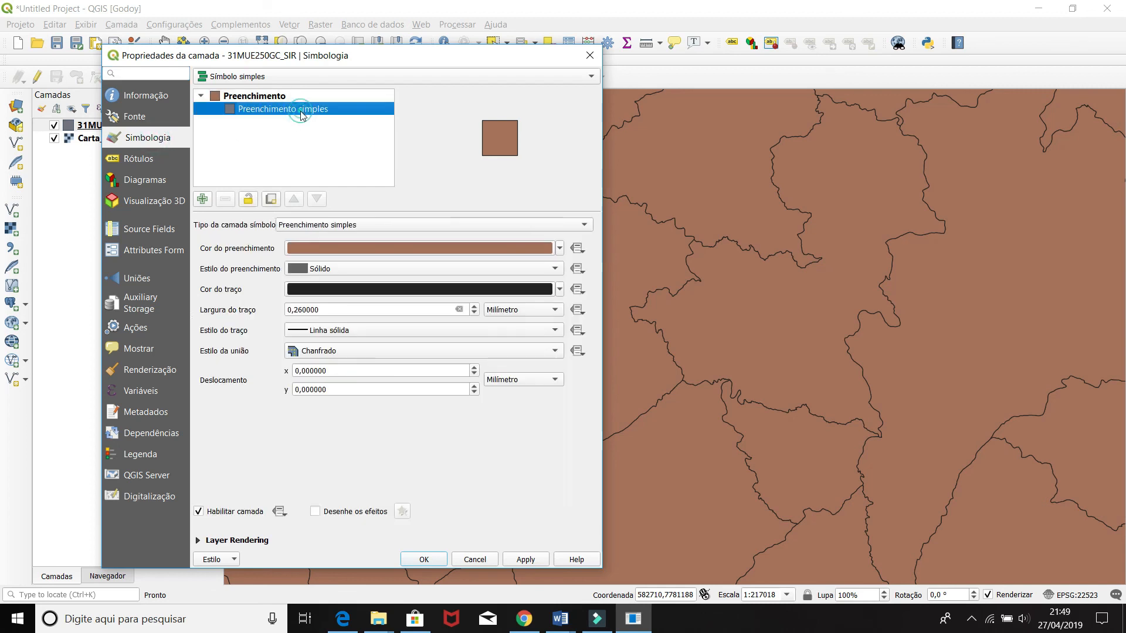
{"action": "left_click", "coordinate": [516, 269]}
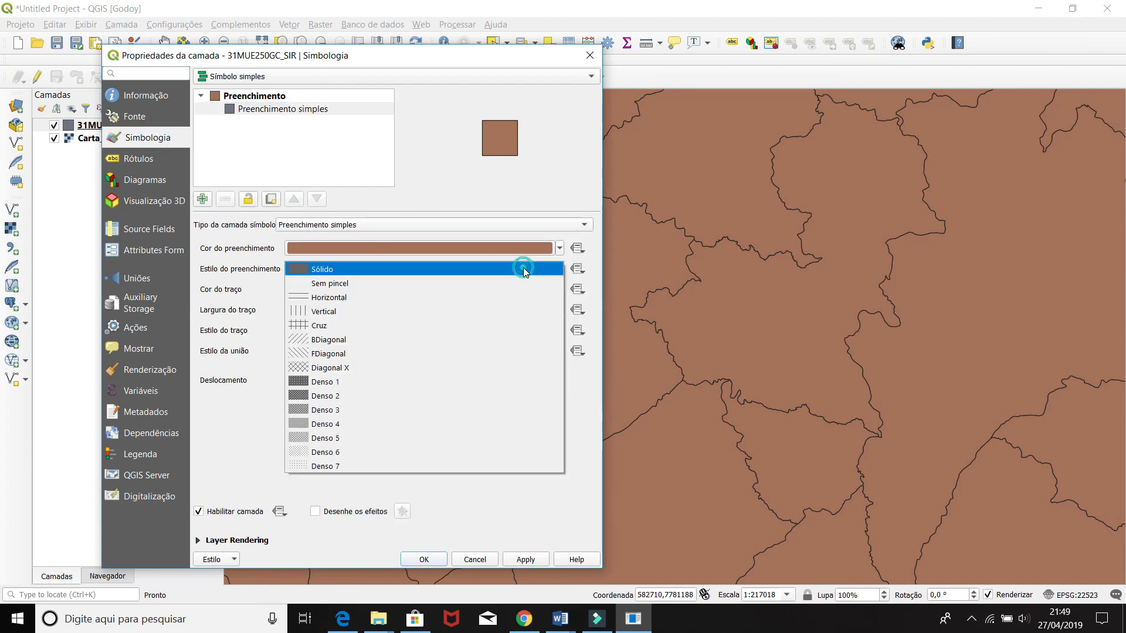
{"action": "left_click", "coordinate": [494, 285]}
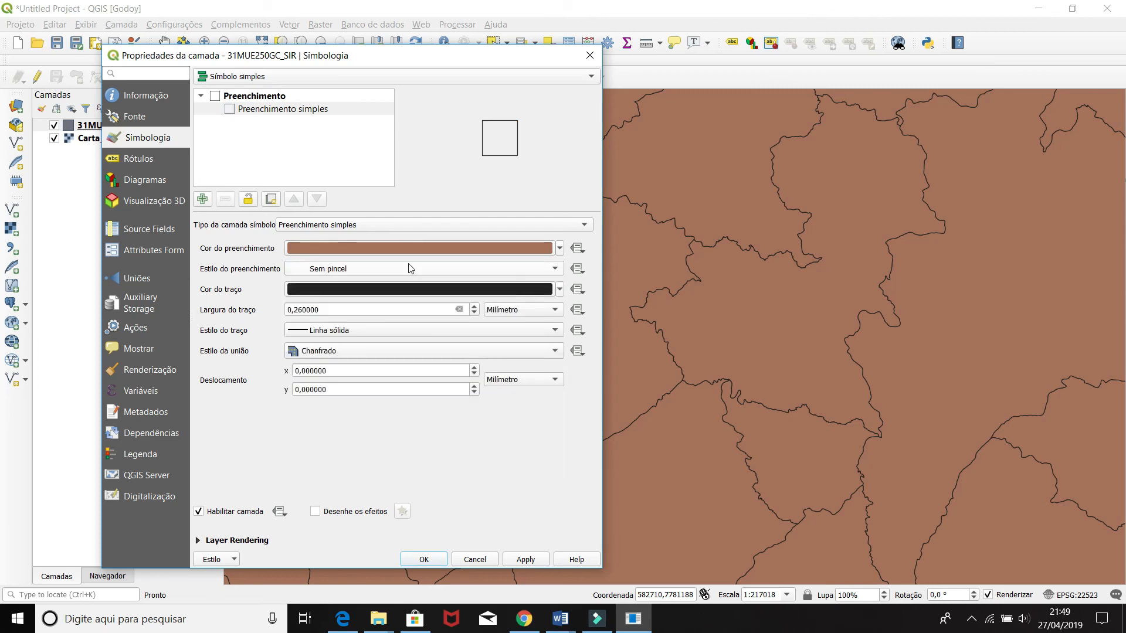
Step: Set the municipalities' outline width to 0.66 mm and its colour to red, and apply the symbology
{"action": "left_click", "coordinate": [474, 307]}
{"action": "left_click", "coordinate": [474, 306]}
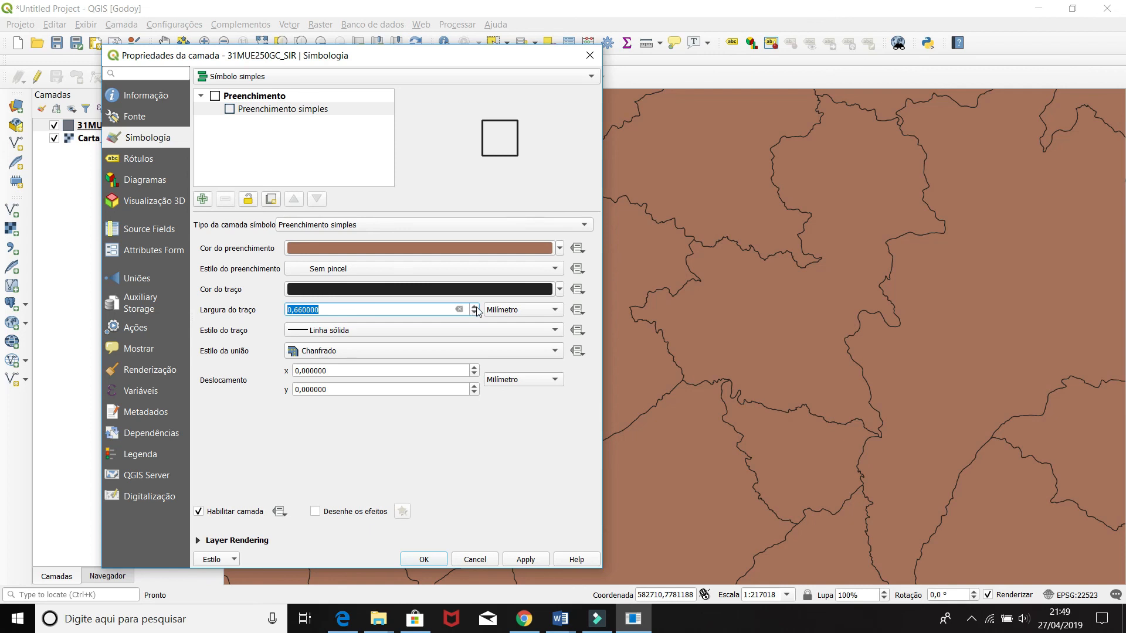
{"action": "left_click", "coordinate": [560, 293]}
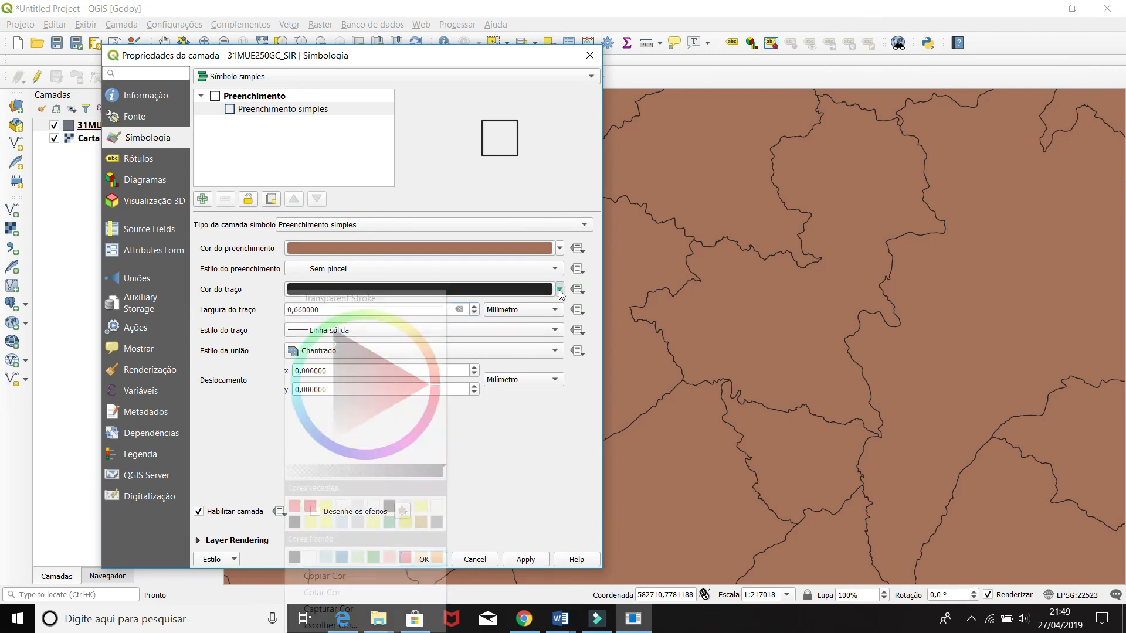
{"action": "left_click", "coordinate": [296, 507]}
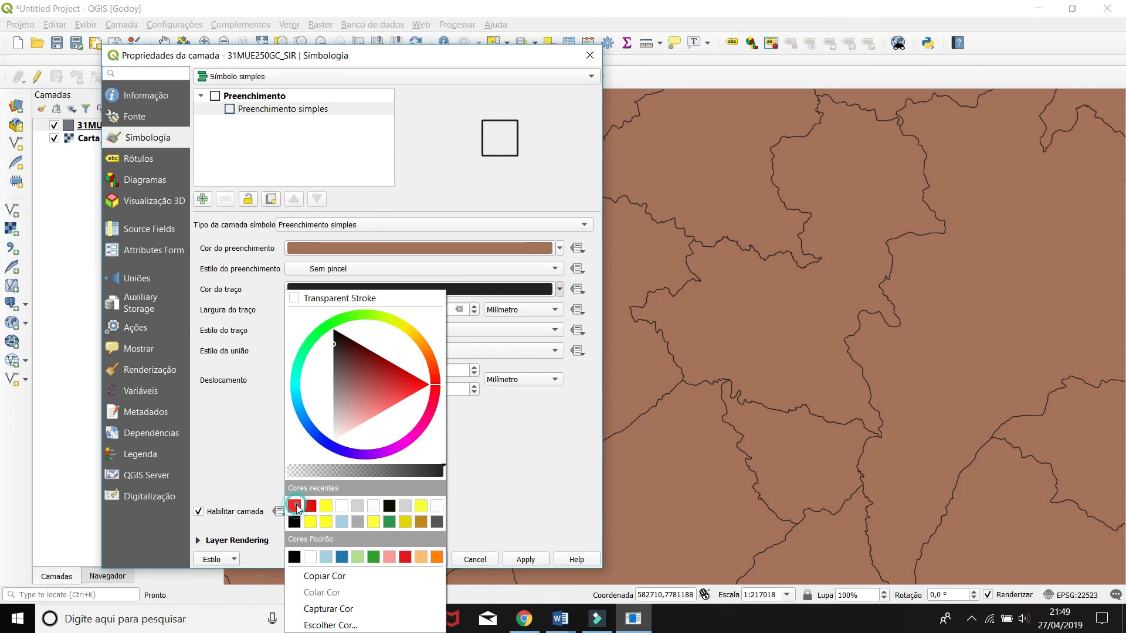
{"action": "left_click", "coordinate": [527, 560]}
{"action": "left_click", "coordinate": [425, 559]}
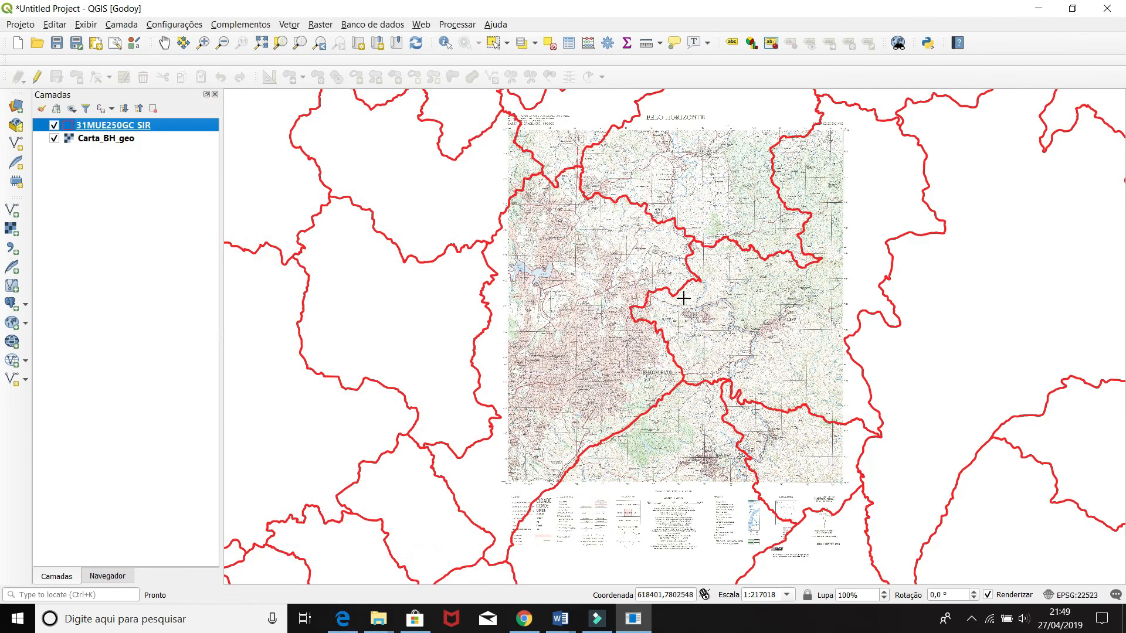
Step: Examine how the municipality boundaries overlay the georeferenced Carta_BH_geo sheet, from the whole state down to the sheet's extent
{"action": "scroll", "coordinate": [683, 299], "scroll_direction": "down", "scroll_amount": 2}
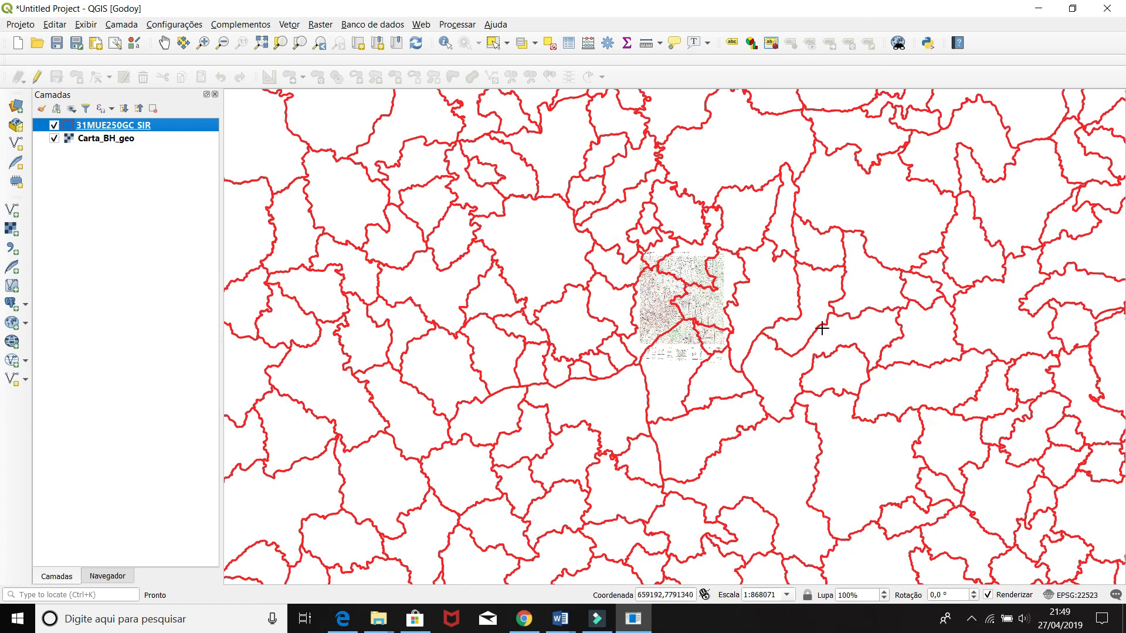
{"action": "scroll", "coordinate": [822, 328], "scroll_direction": "down", "scroll_amount": 3}
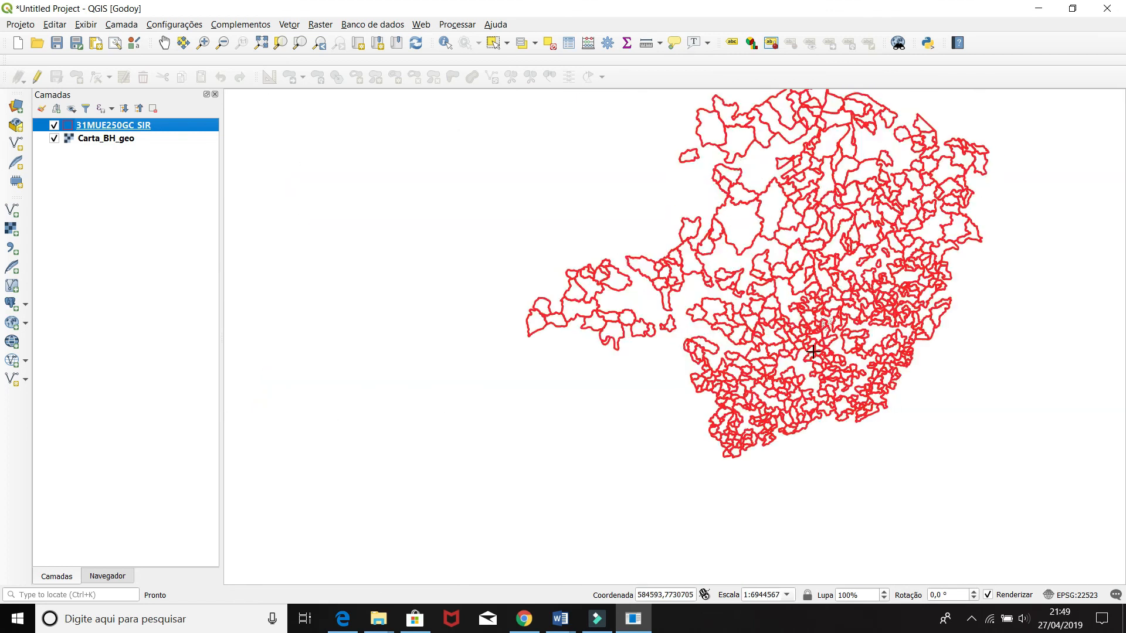
{"action": "scroll", "coordinate": [855, 305], "scroll_direction": "up", "scroll_amount": 3}
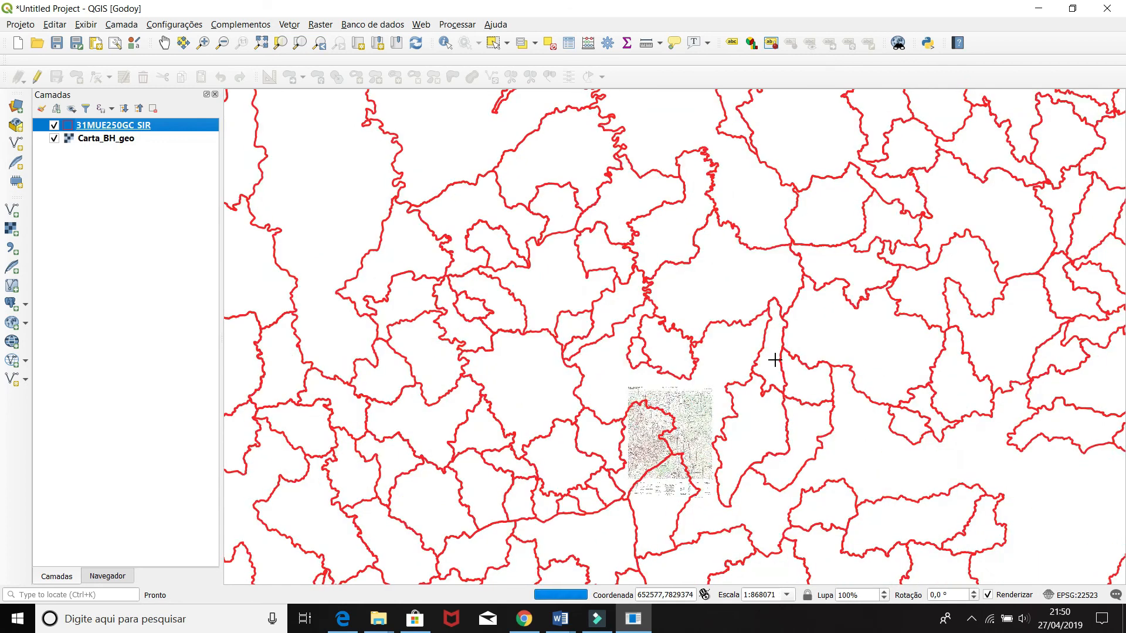
{"action": "scroll", "coordinate": [775, 360], "scroll_direction": "up", "scroll_amount": 2}
{"action": "scroll", "coordinate": [719, 338], "scroll_direction": "down", "scroll_amount": 1}
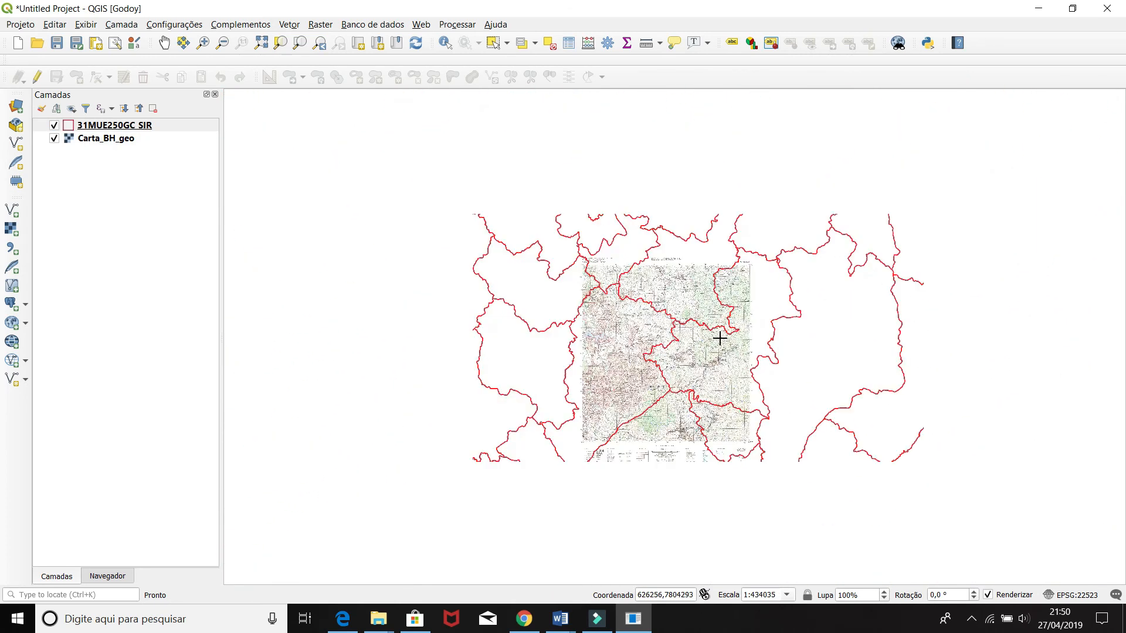
{"action": "scroll", "coordinate": [707, 332], "scroll_direction": "up", "scroll_amount": 1}
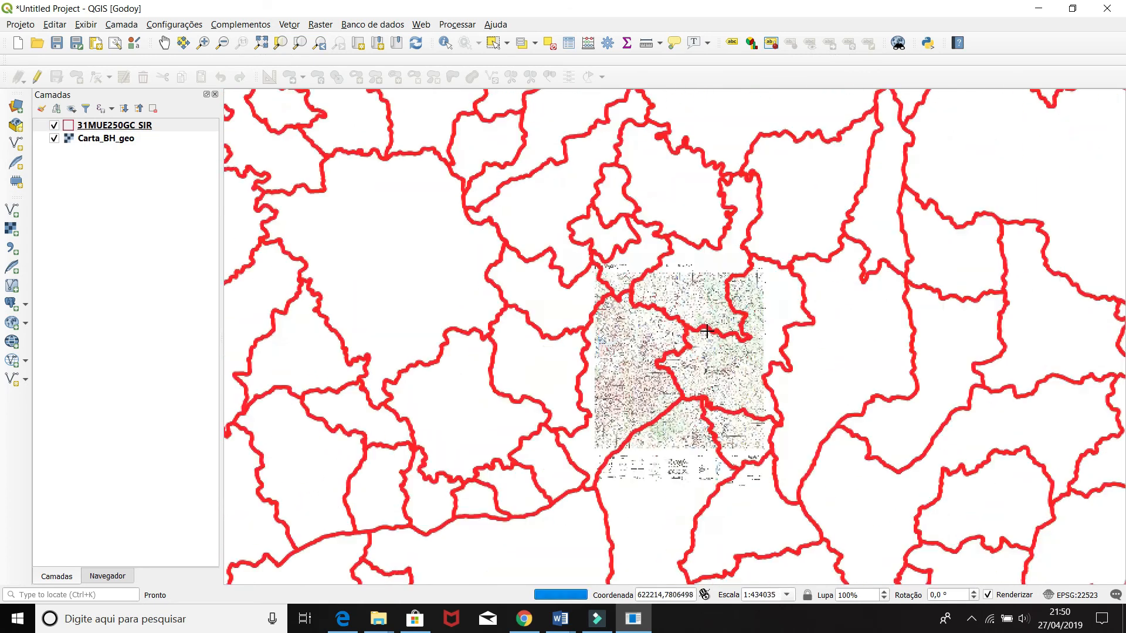
{"action": "scroll", "coordinate": [705, 331], "scroll_direction": "up", "scroll_amount": 1}
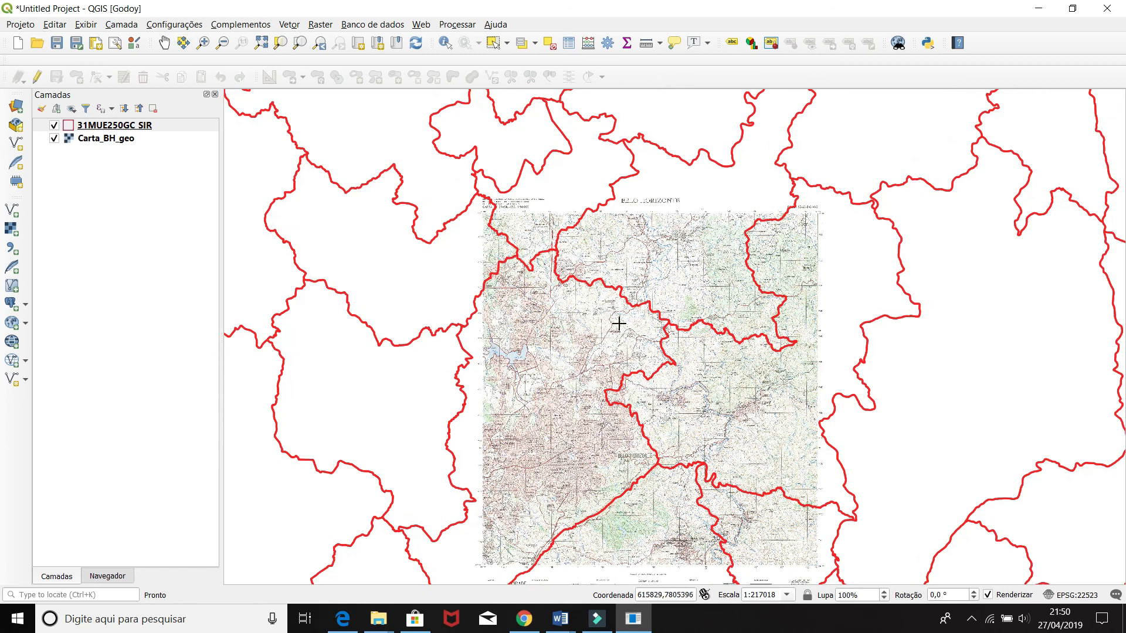
{"action": "scroll", "coordinate": [568, 379], "scroll_direction": "down", "scroll_amount": 1}
{"action": "scroll", "coordinate": [567, 379], "scroll_direction": "down", "scroll_amount": 1}
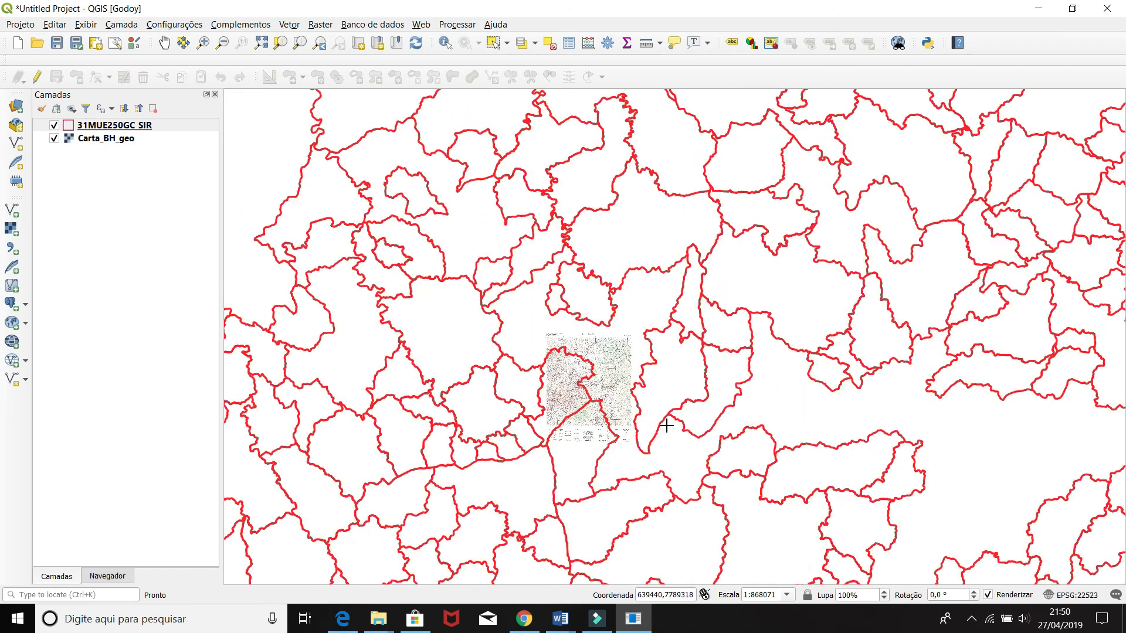
{"action": "scroll", "coordinate": [650, 413], "scroll_direction": "up", "scroll_amount": 1}
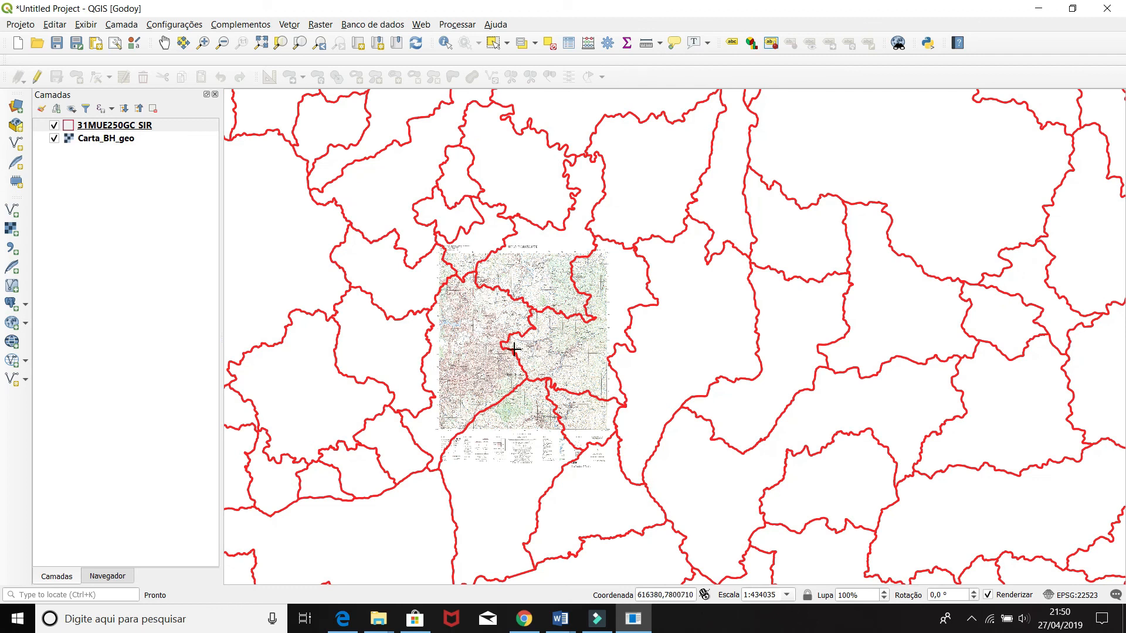
{"action": "scroll", "coordinate": [540, 338], "scroll_direction": "up", "scroll_amount": 1}
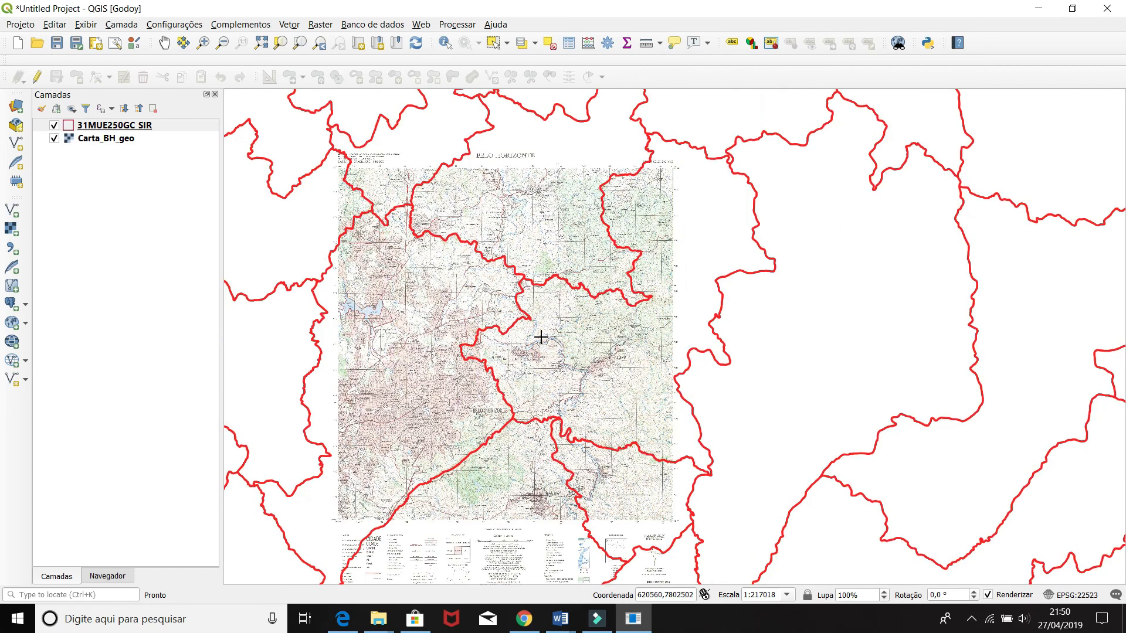